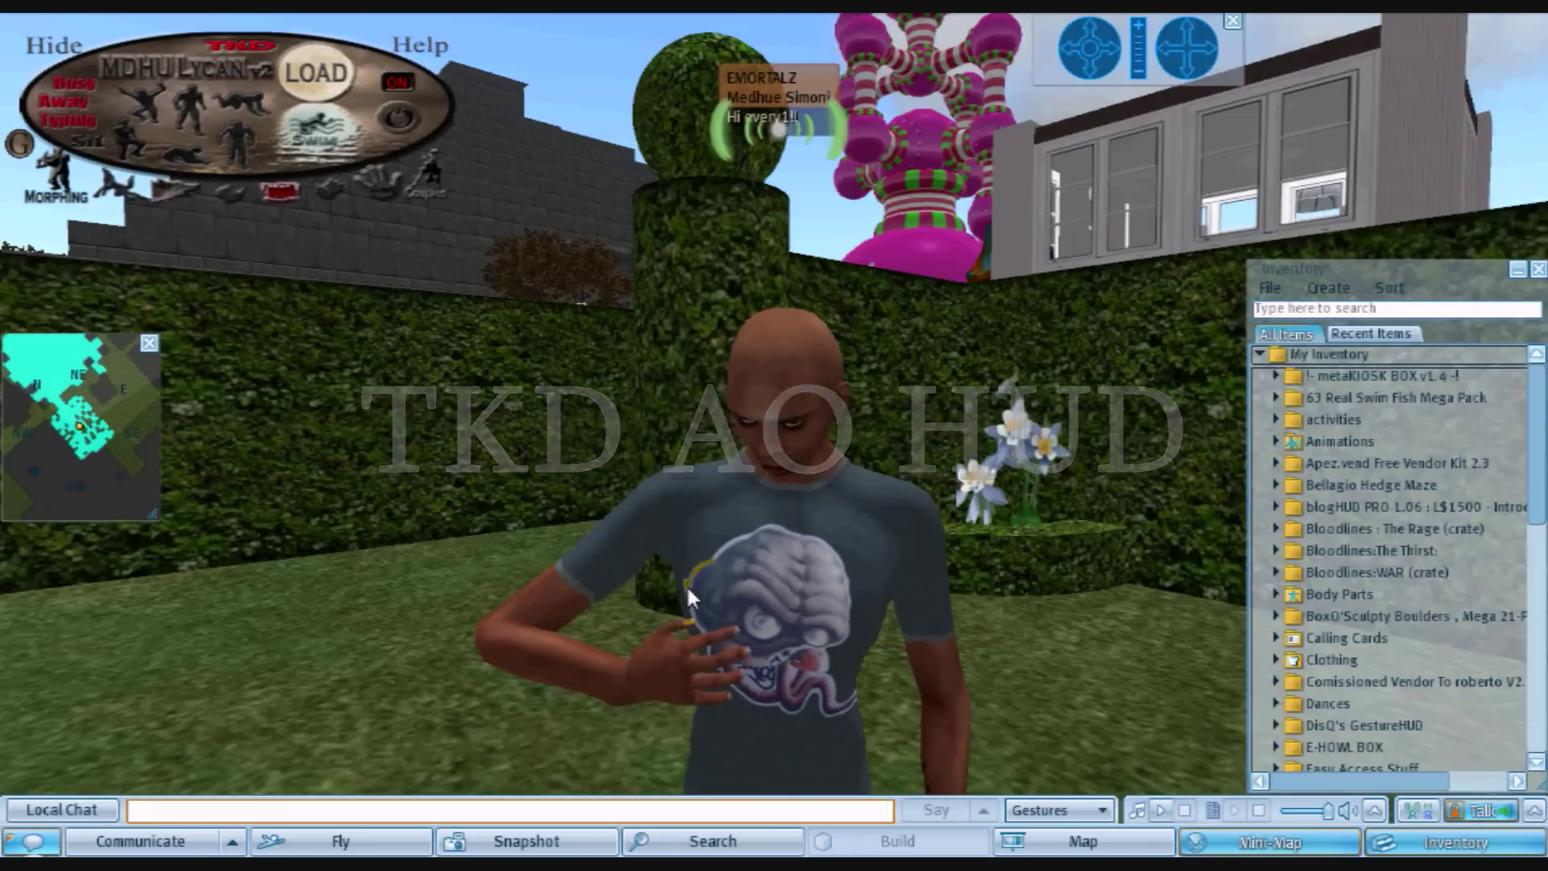
- Duplicate the MDHU LYCANv2 TKD AO HUD within the Man inventory folder as a backup copy
left_click(323, 161)
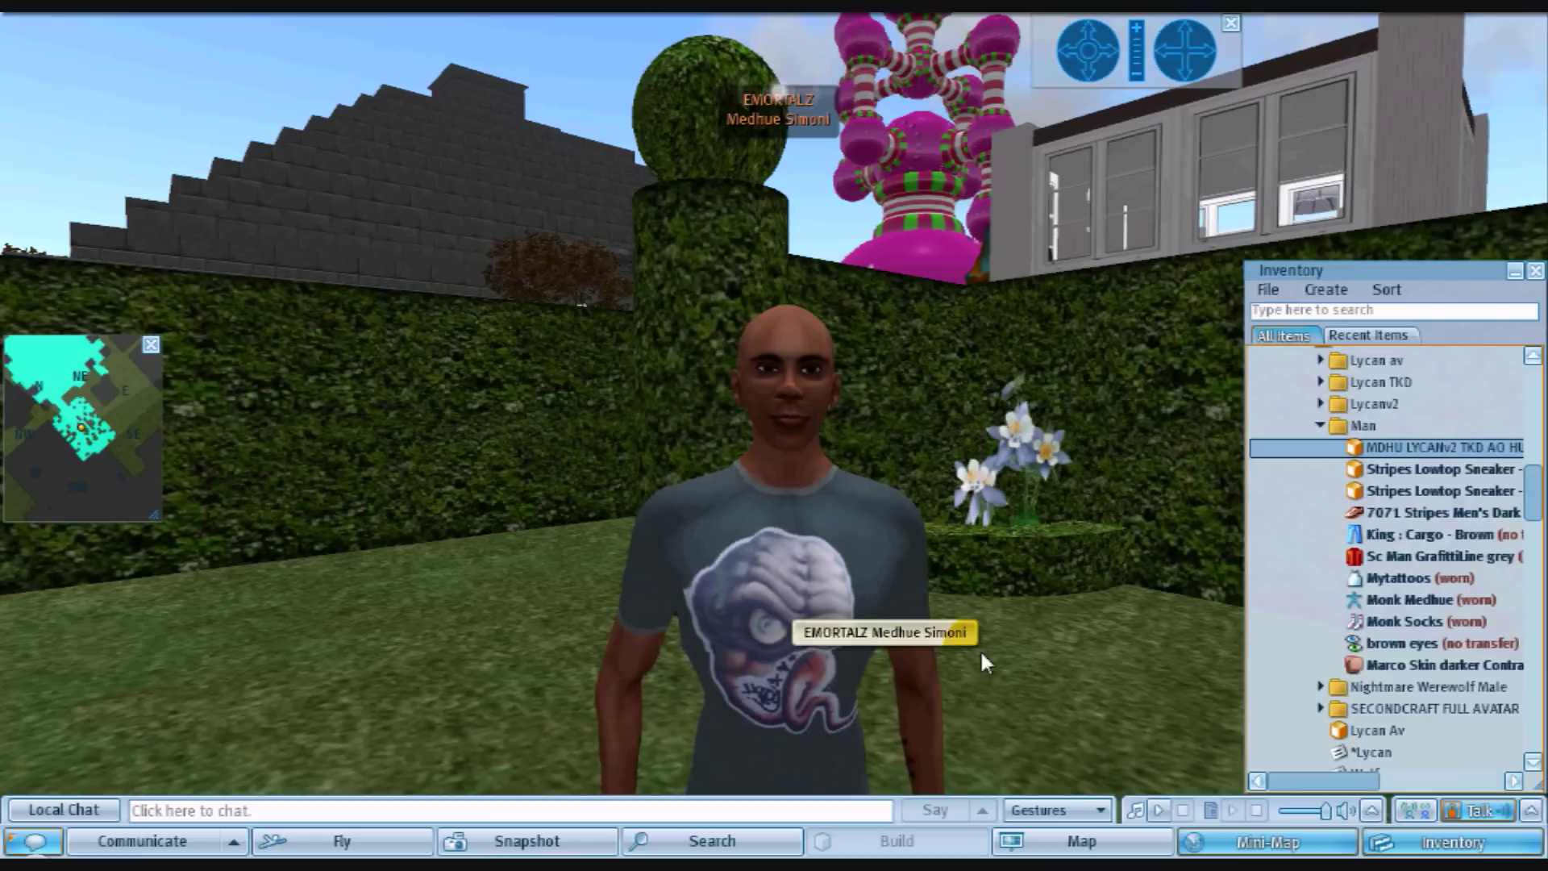
right_click(1407, 448)
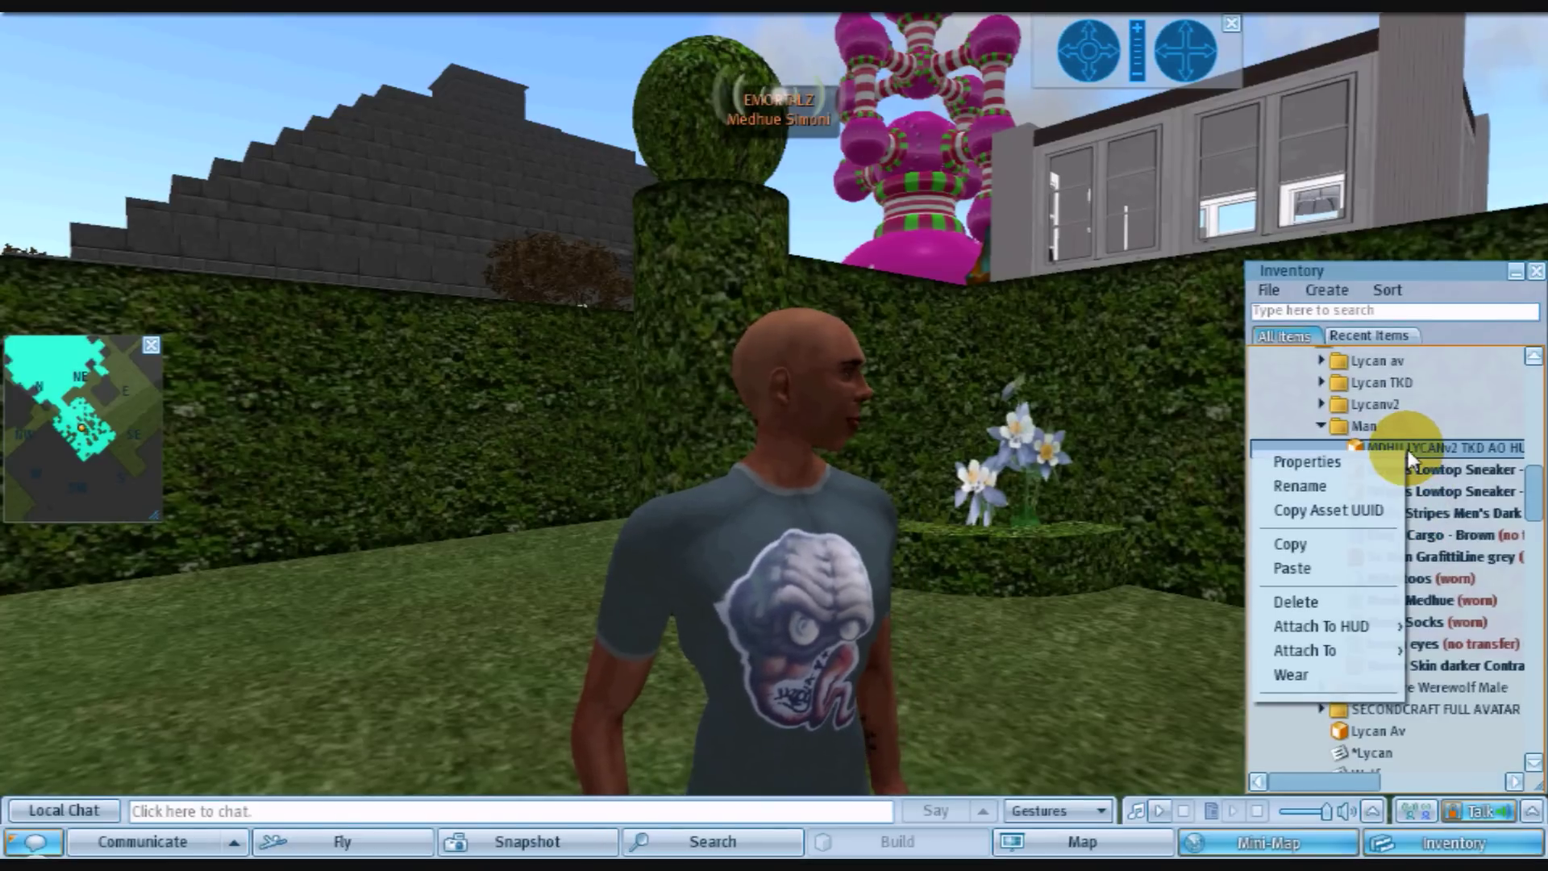
left_click(1338, 546)
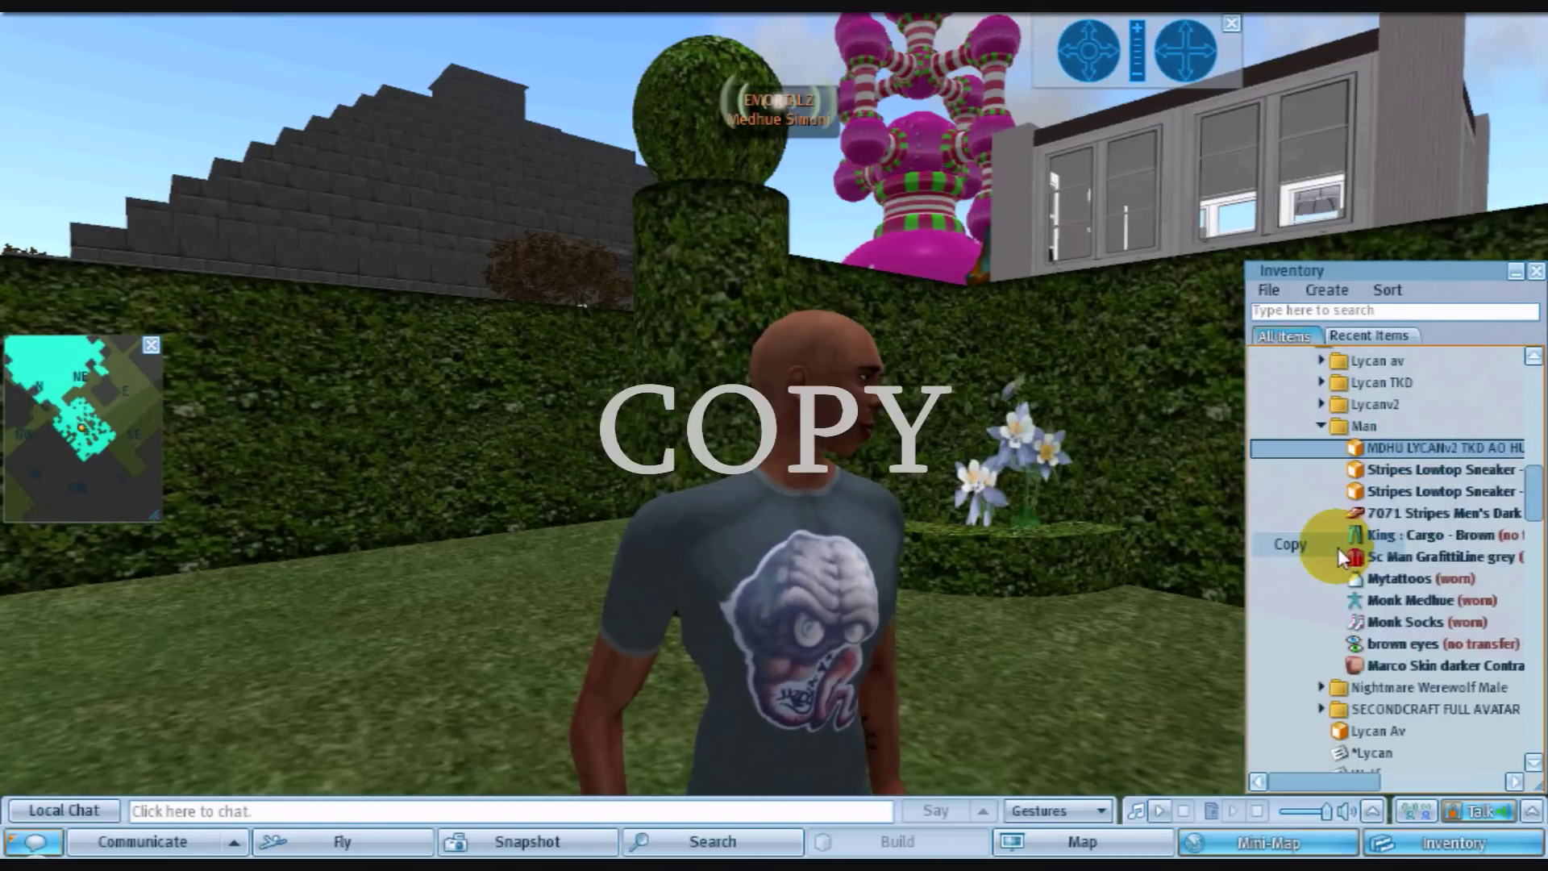
right_click(1393, 455)
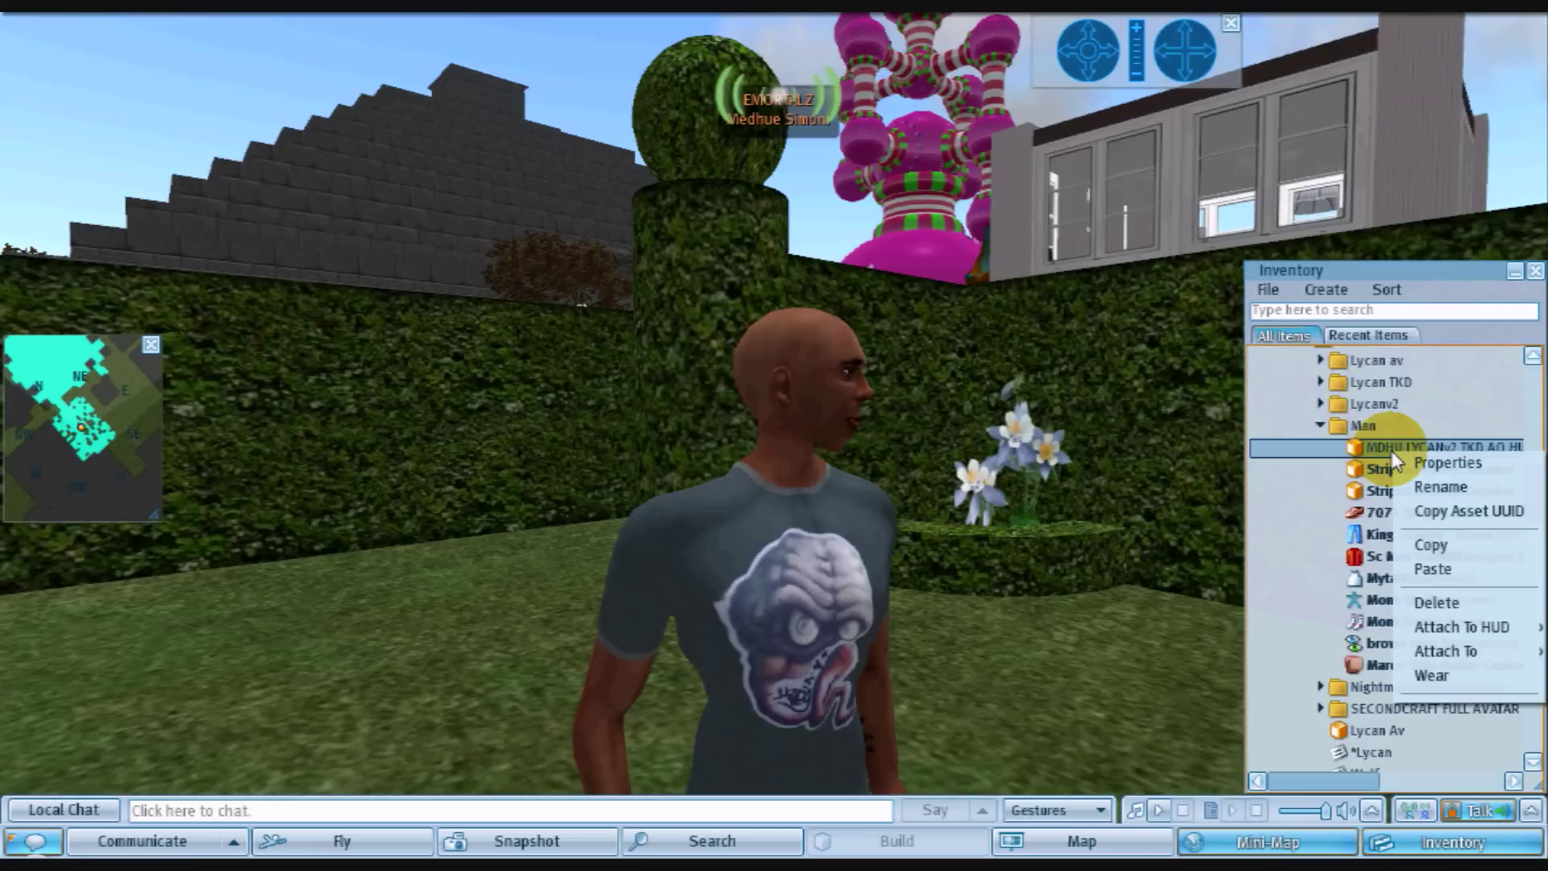
left_click(1406, 545)
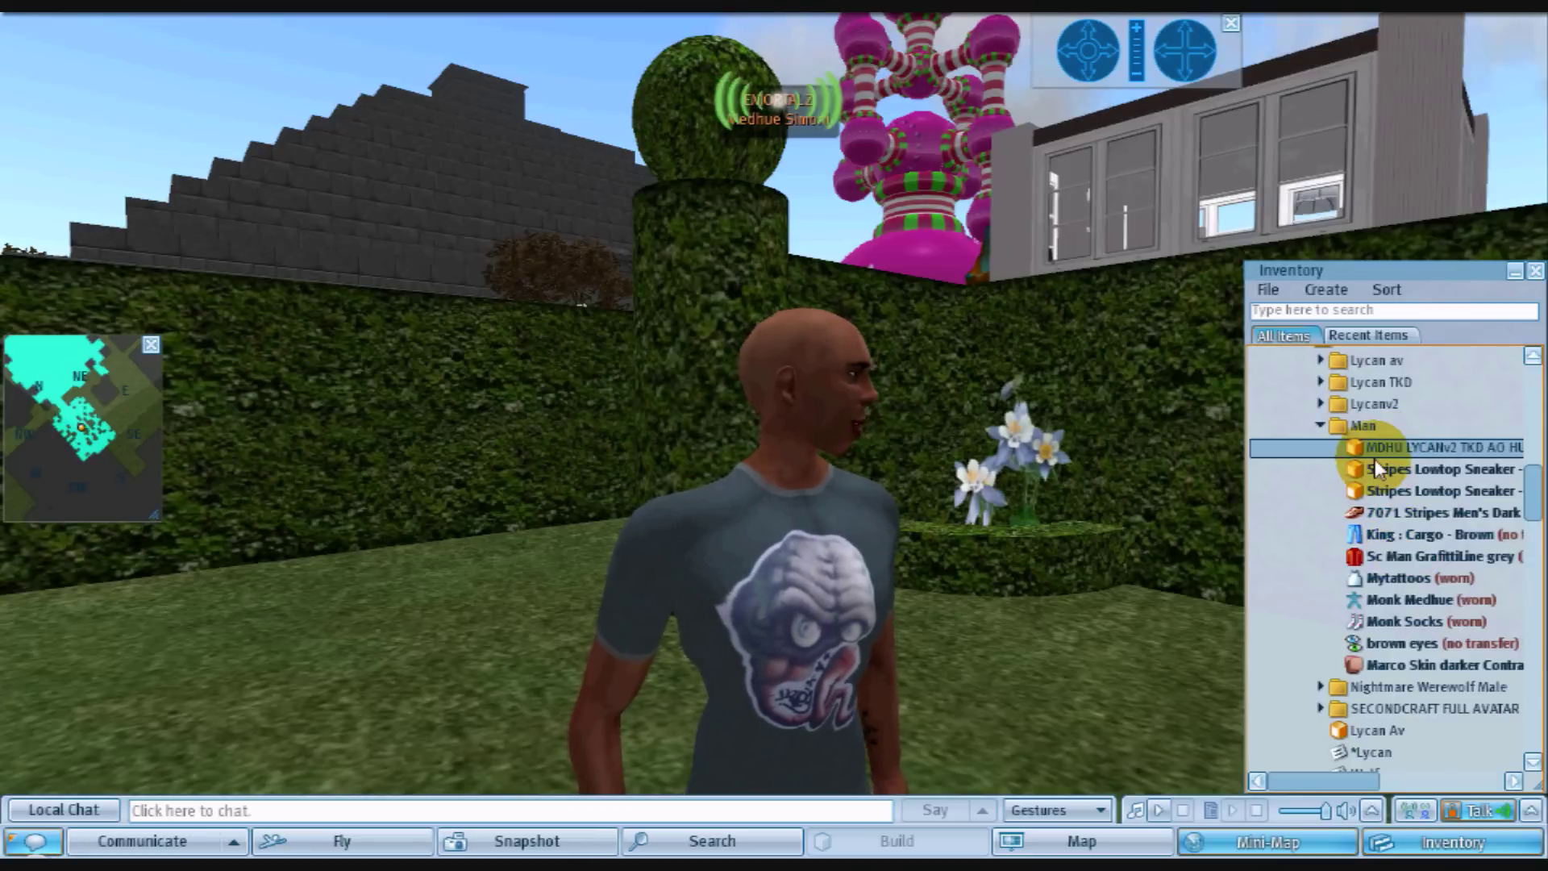
right_click(1379, 453)
left_click(1411, 568)
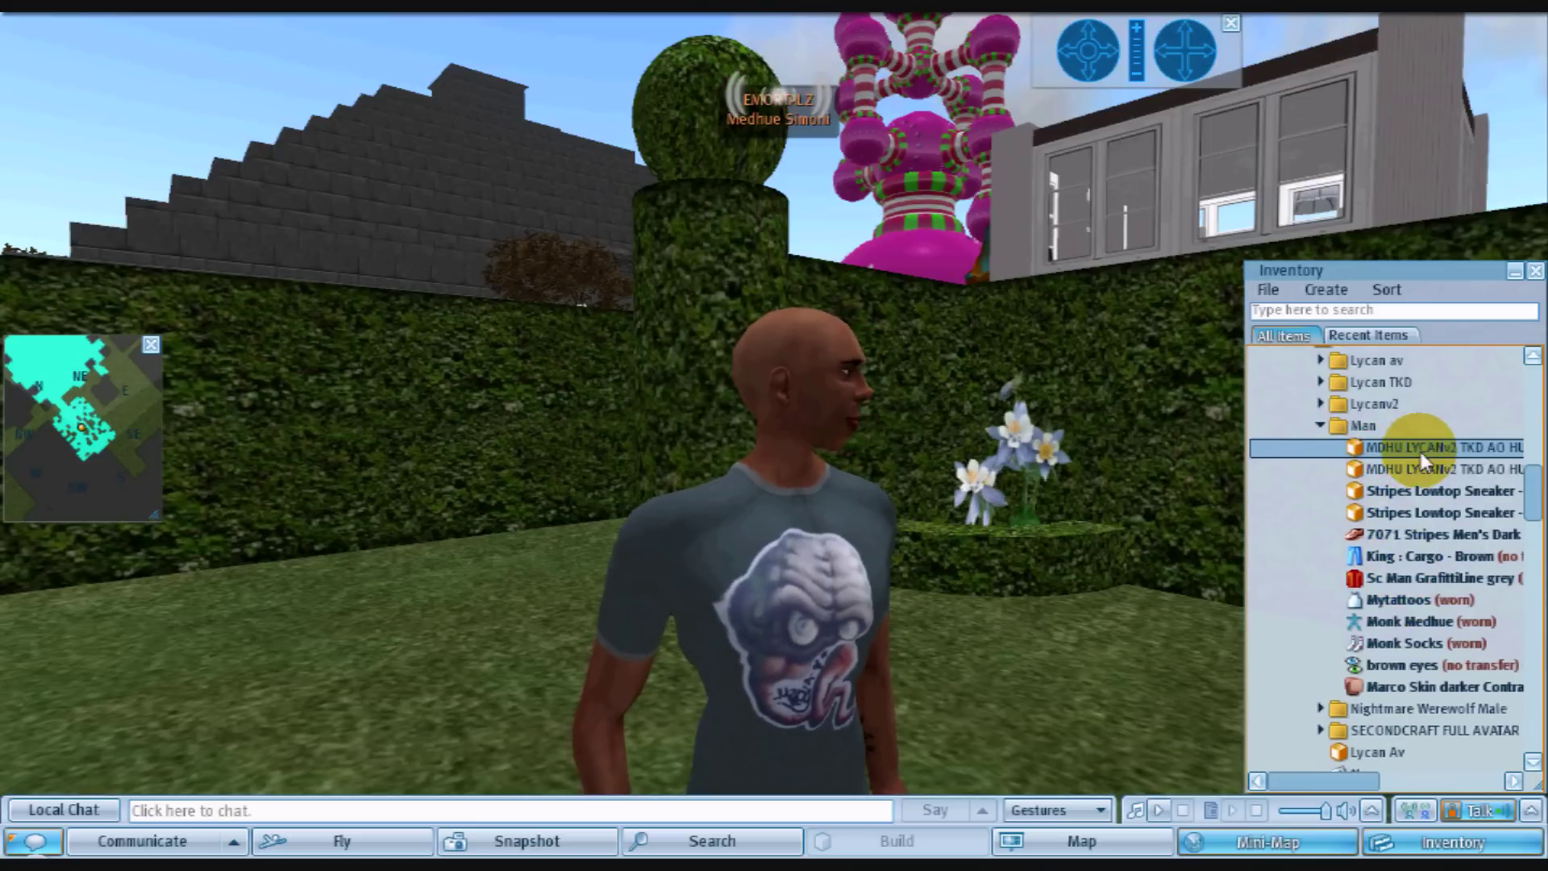
- Place one MDHU LYCANv2 TKD AO HUD from the inventory on the grass beside the avatar
left_click_drag(1409, 466, 806, 560)
key("Escape")
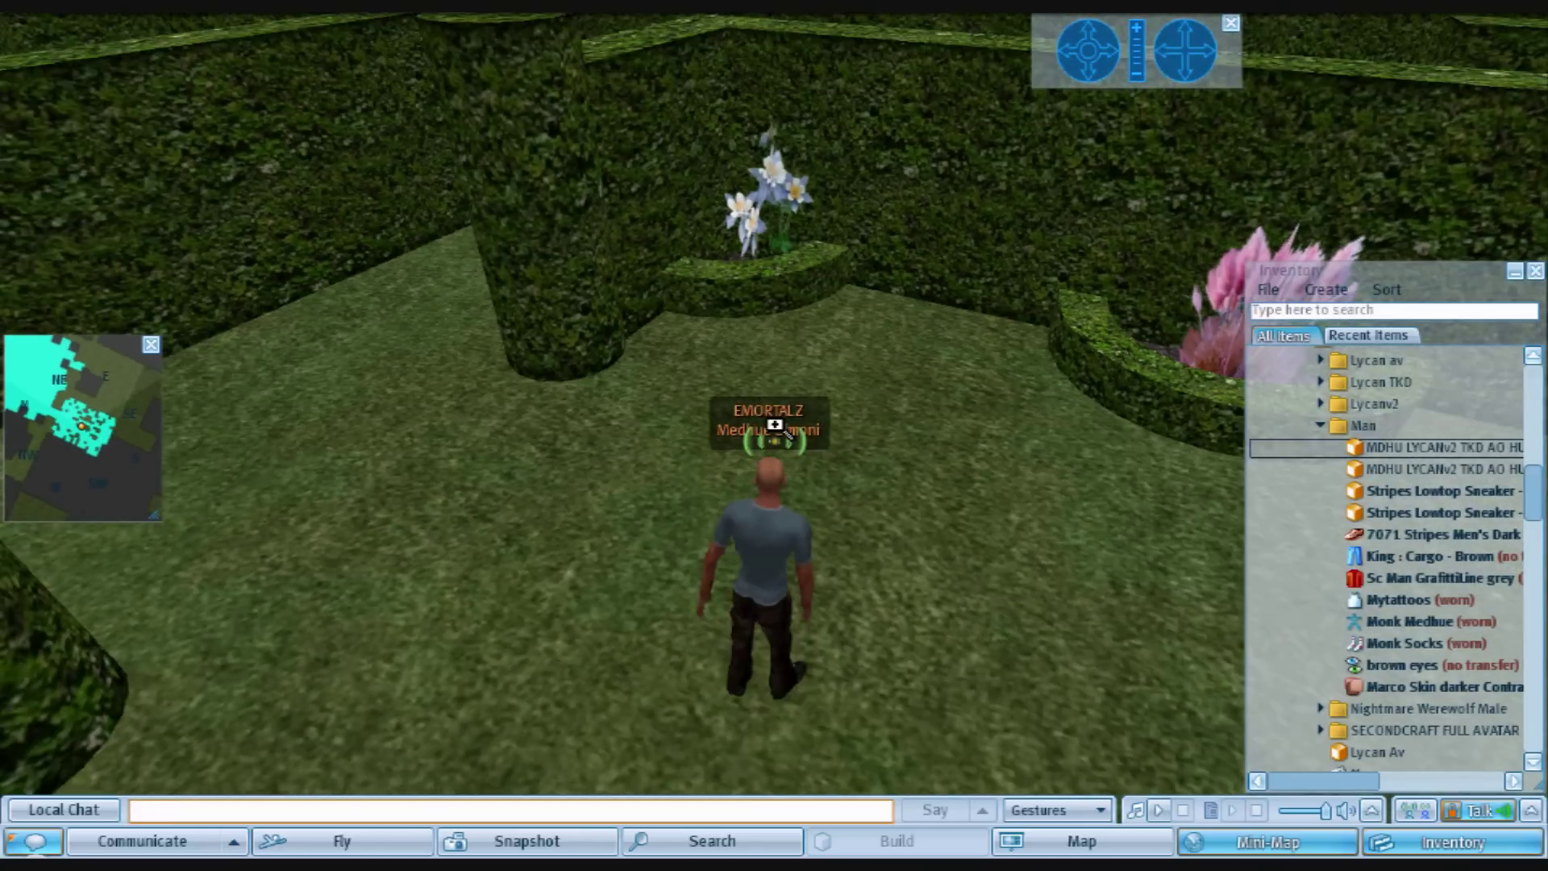
left_click_drag(1388, 444, 989, 594)
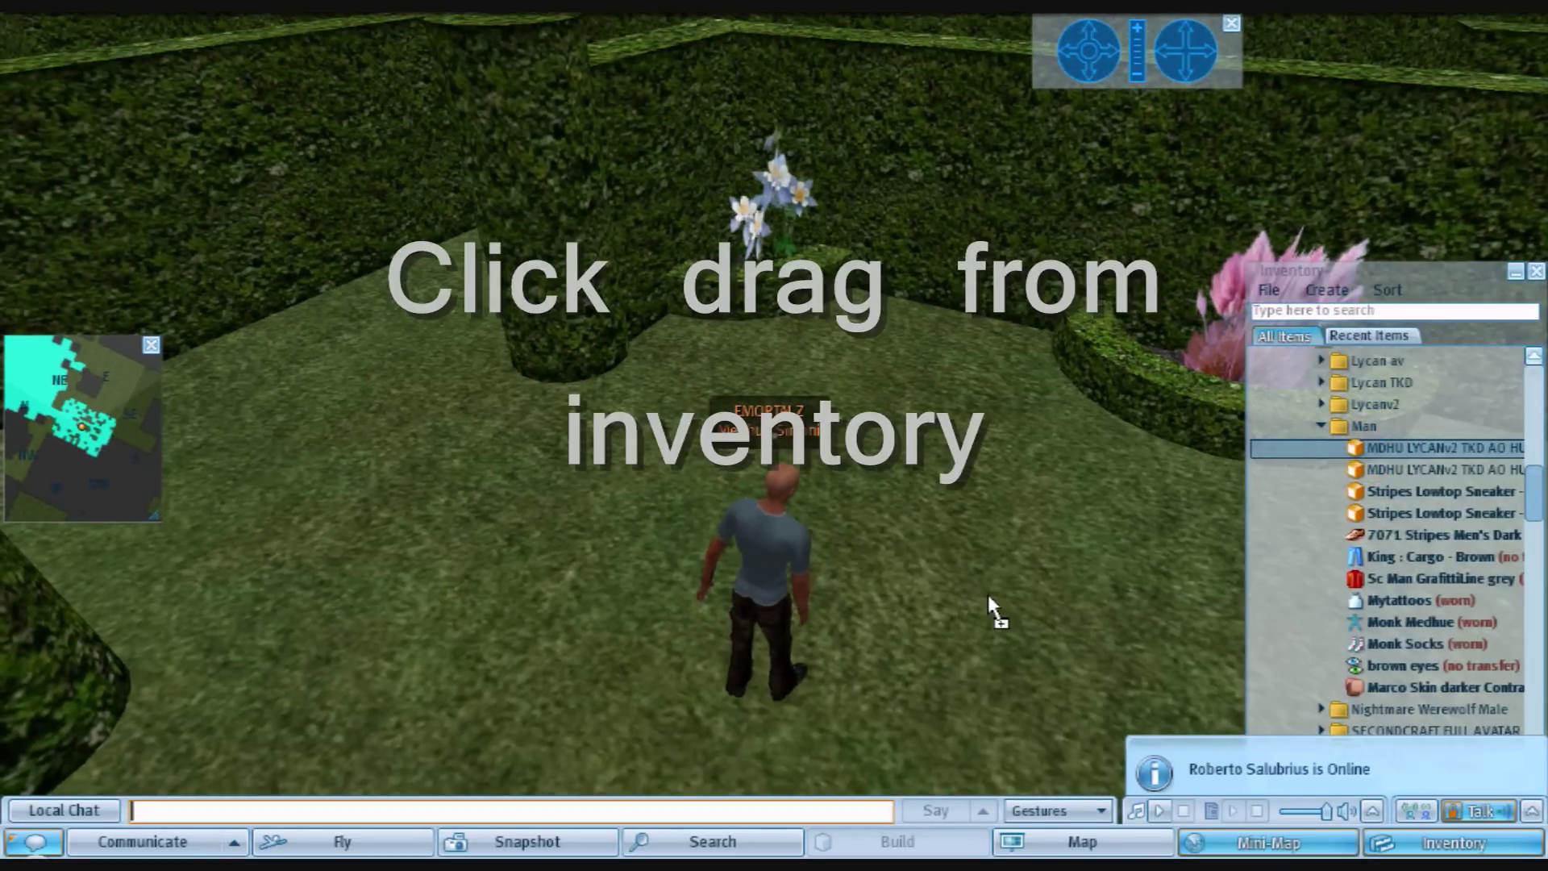
left_click_drag(920, 557, 919, 553)
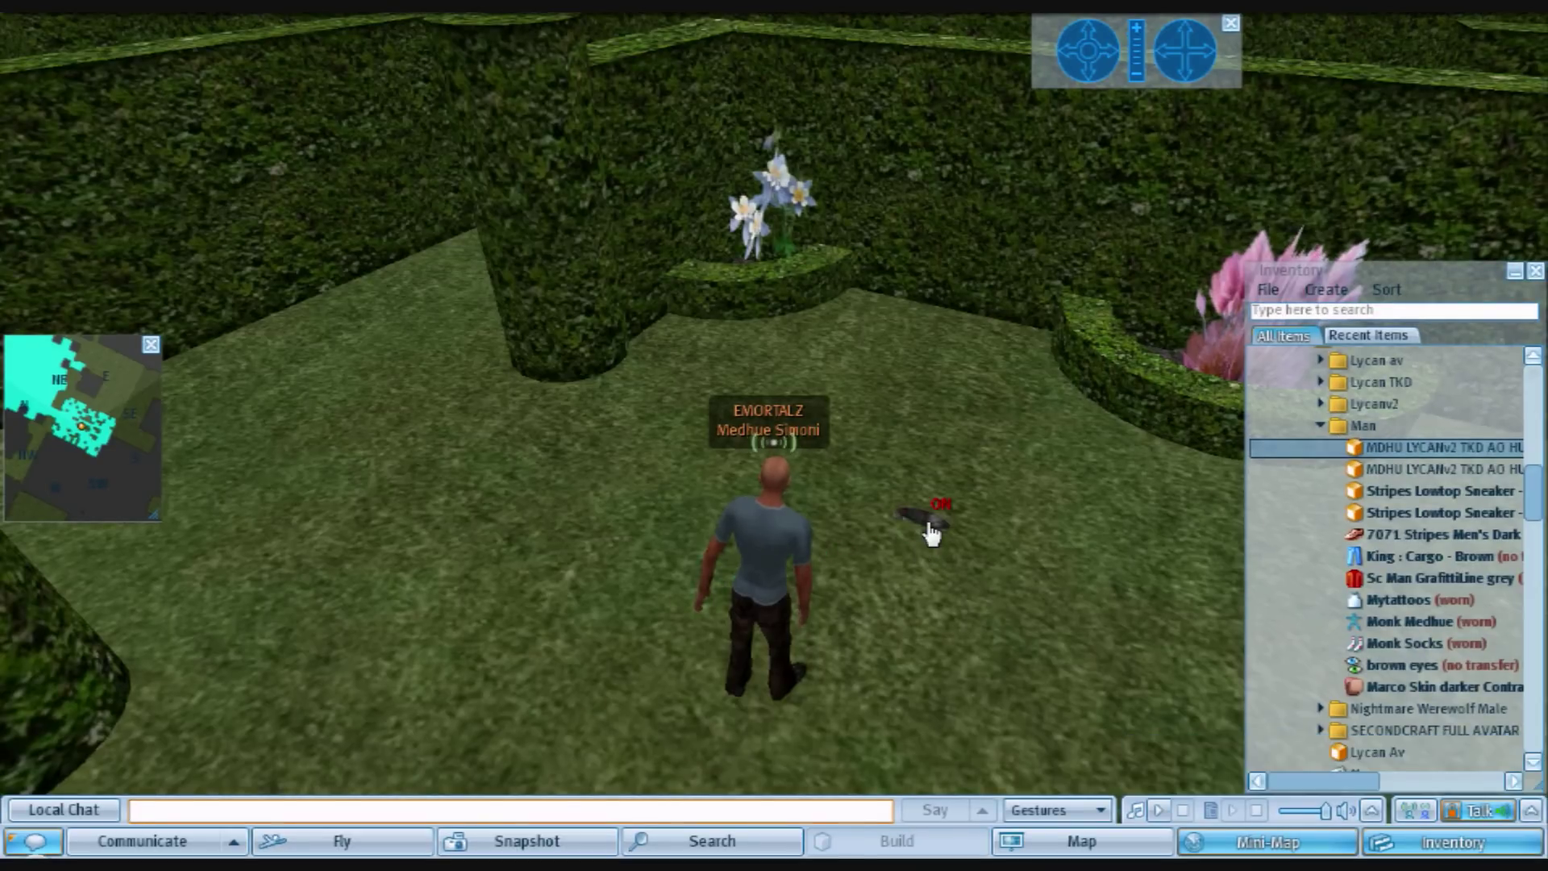
- Focus on the HUD lying on the grass and open it for editing
left_click(928, 533, "alt")
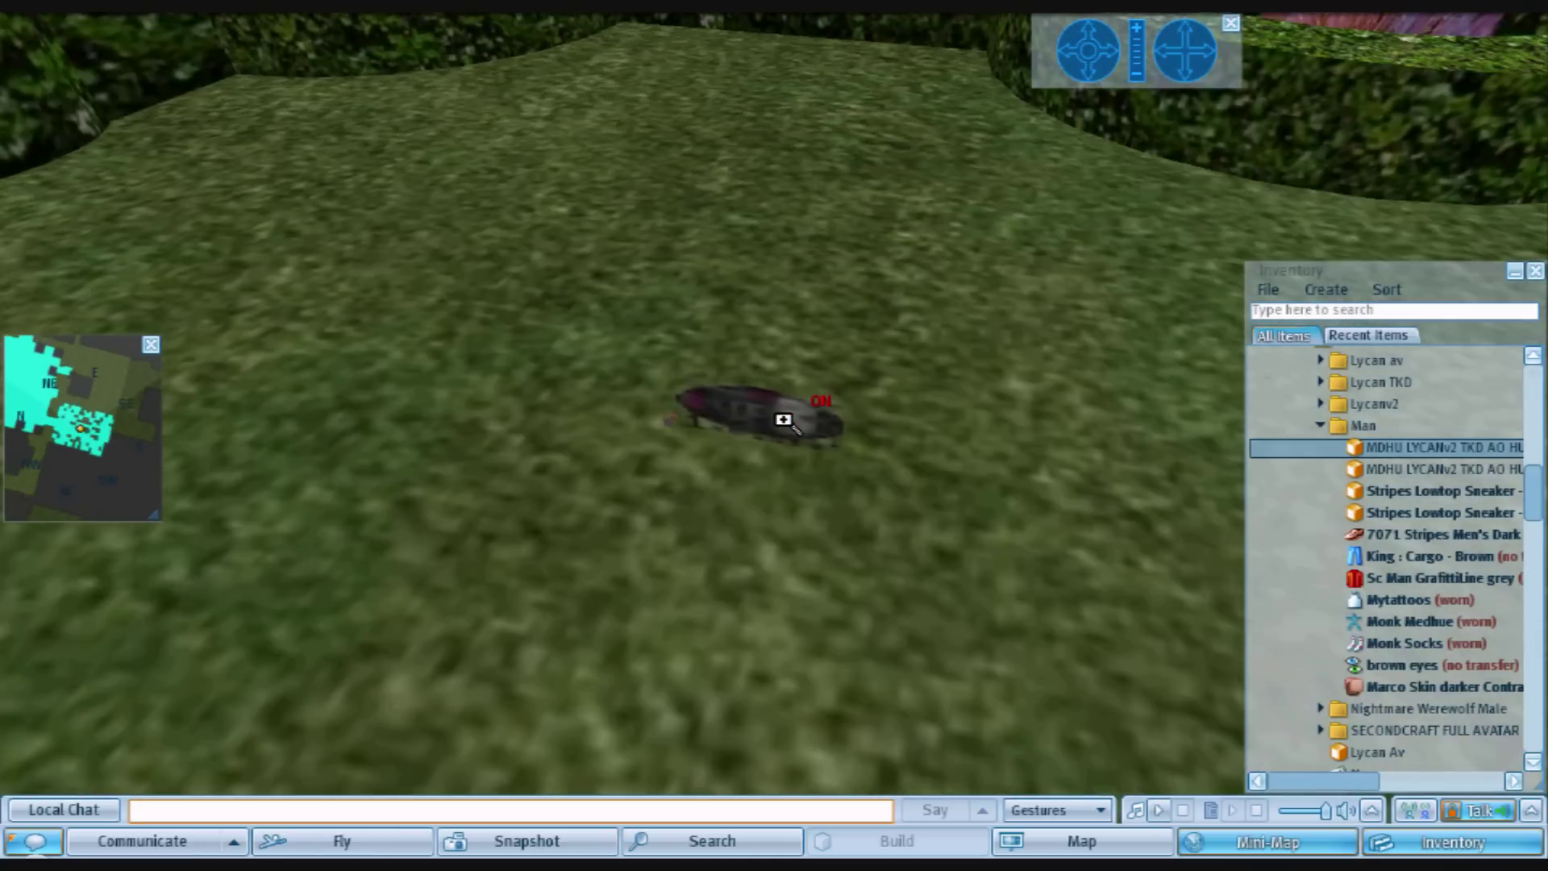
left_click_drag(784, 419, 774, 422)
right_click(776, 431)
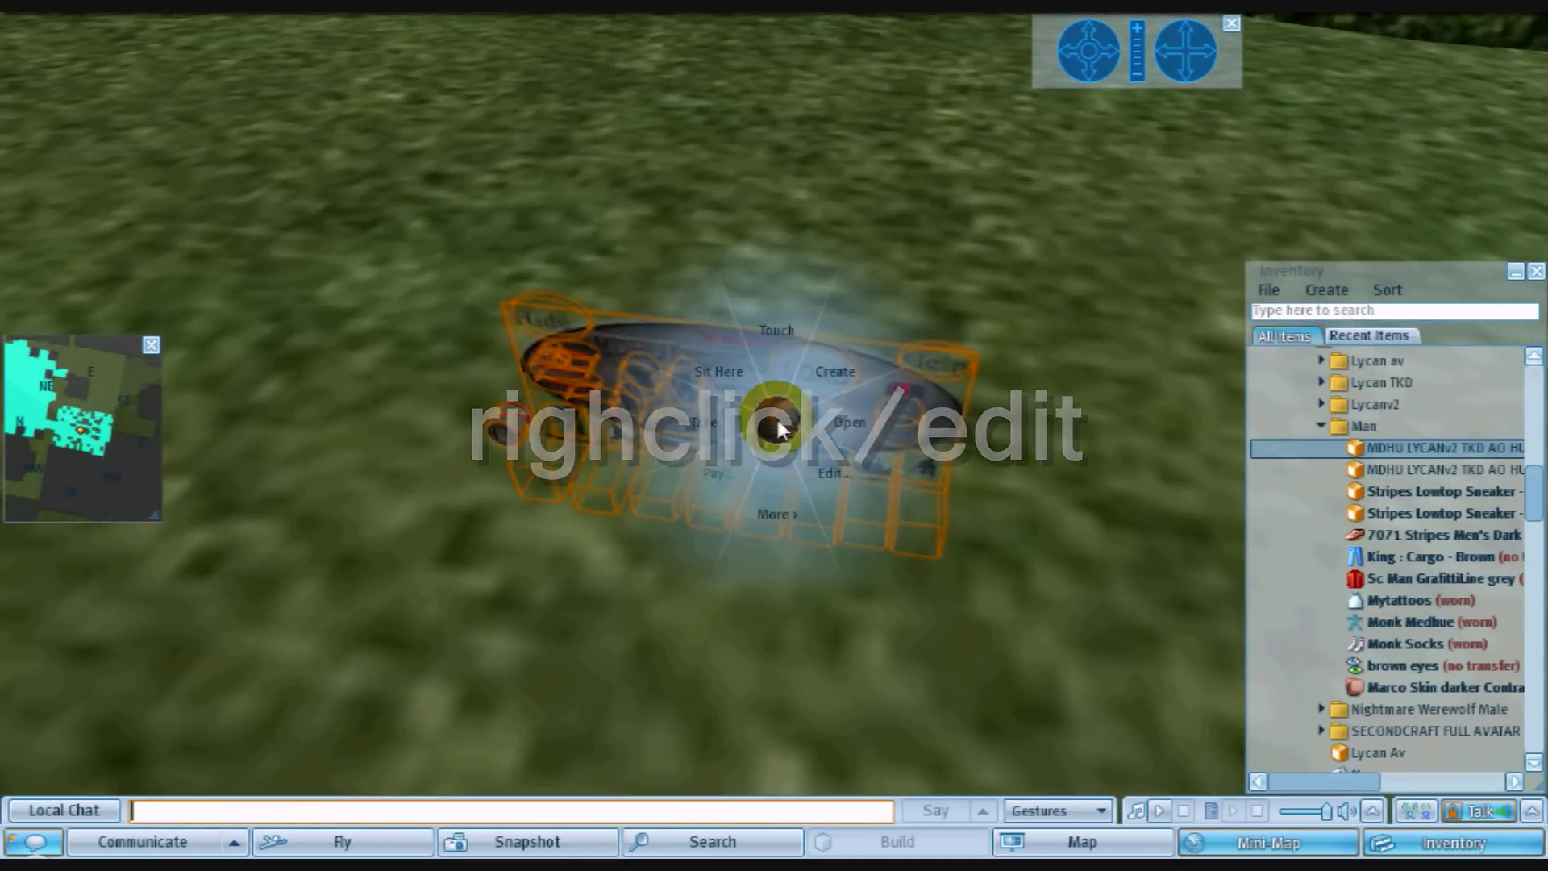
left_click(811, 461)
- Add the twistjump animation from the Animations inventory folder to the HUD's contents and close the editor
scroll(1375, 597, "up", 6)
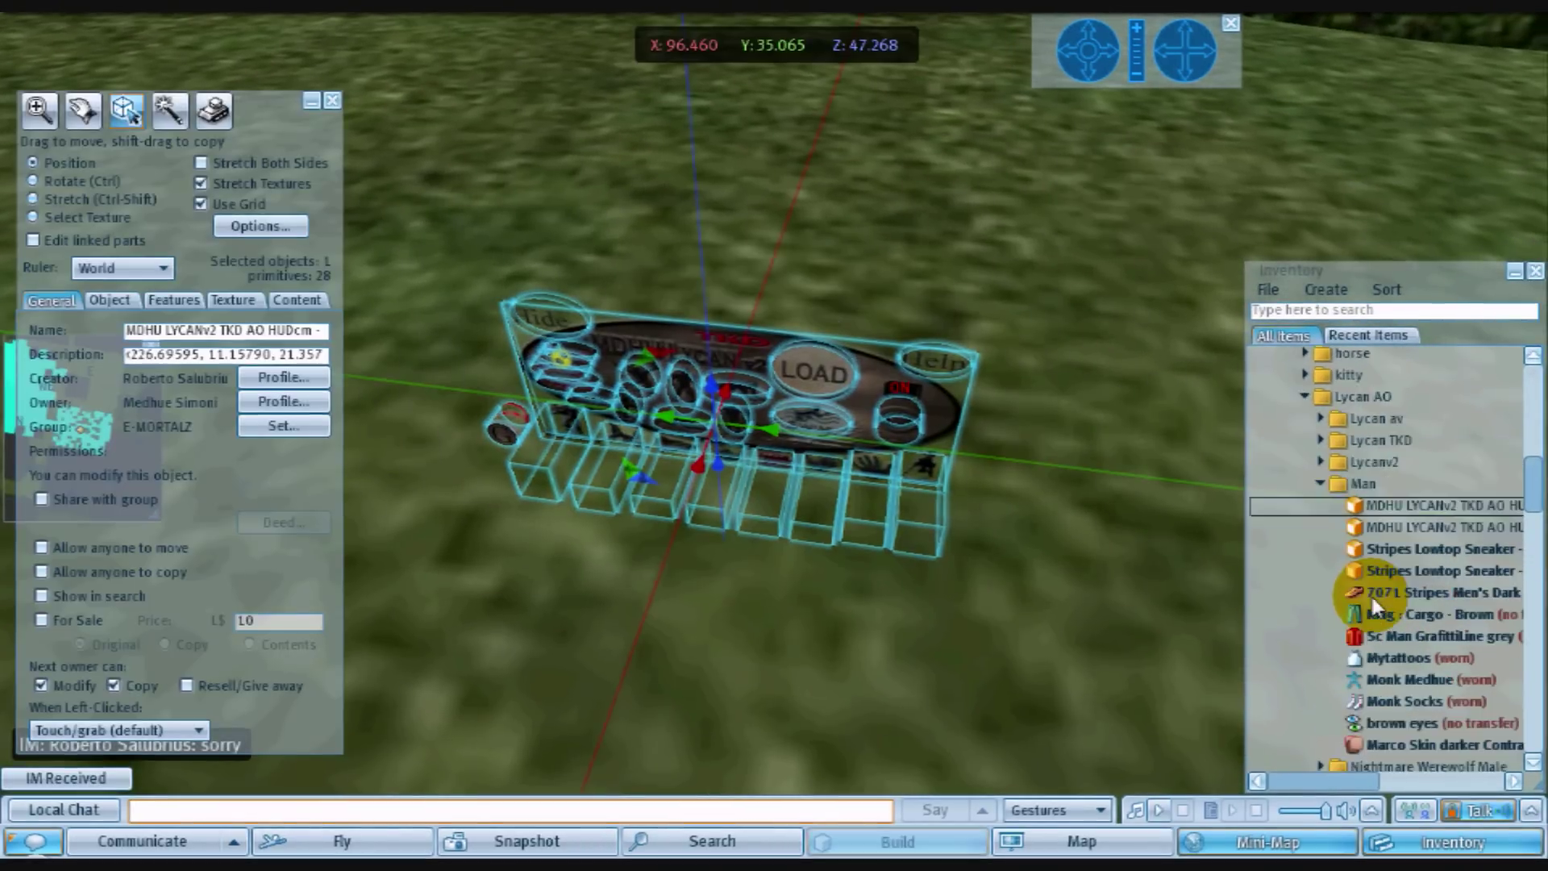
scroll(1376, 594, "up", 5)
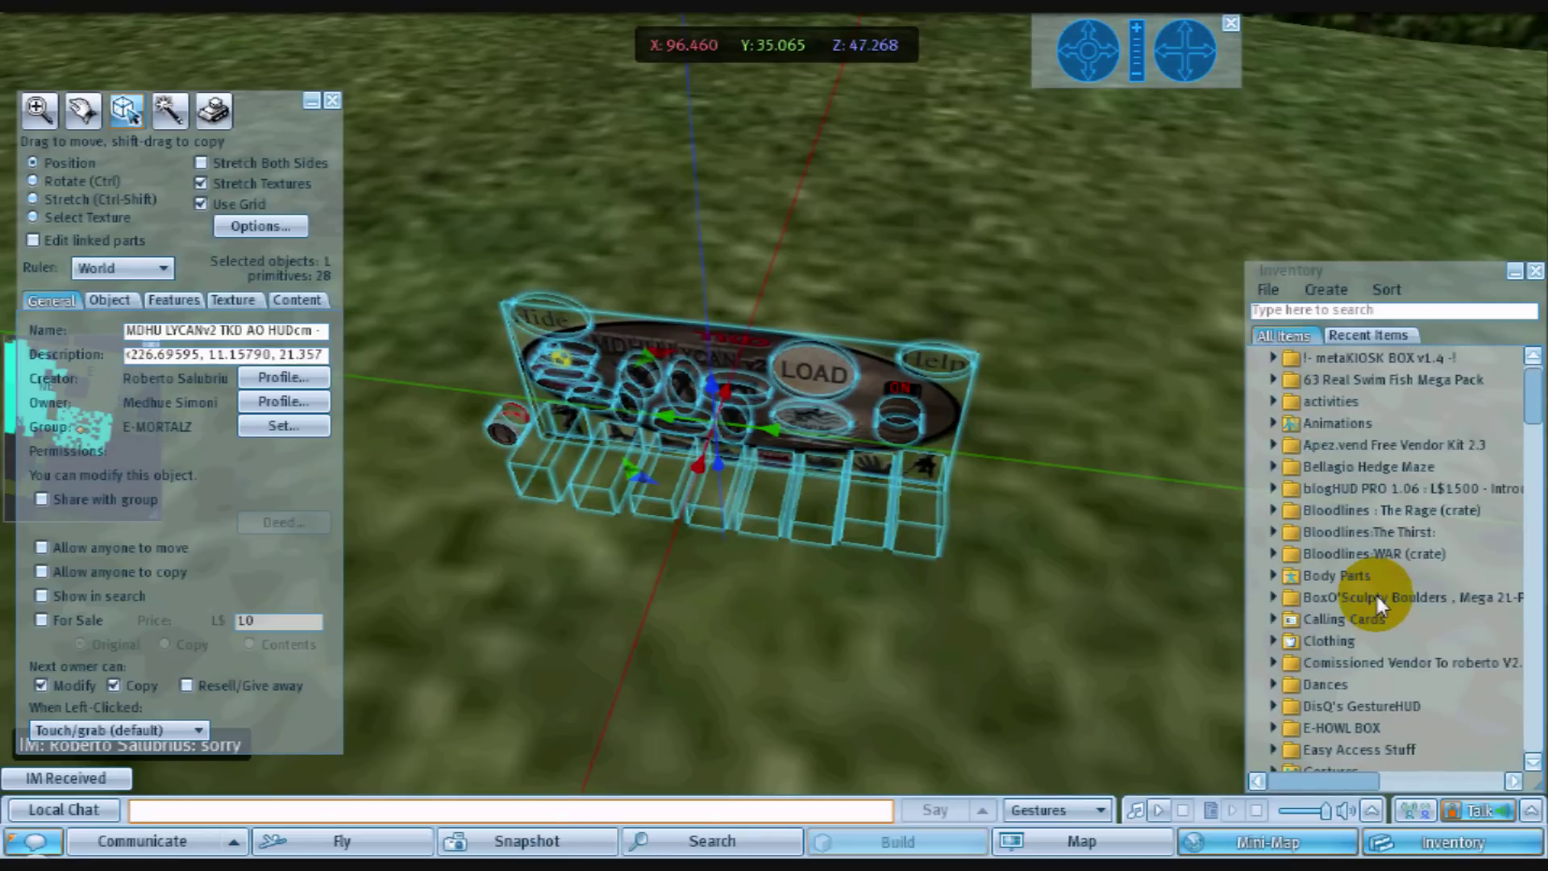
left_click(1273, 443)
scroll(1275, 542, "down", 5)
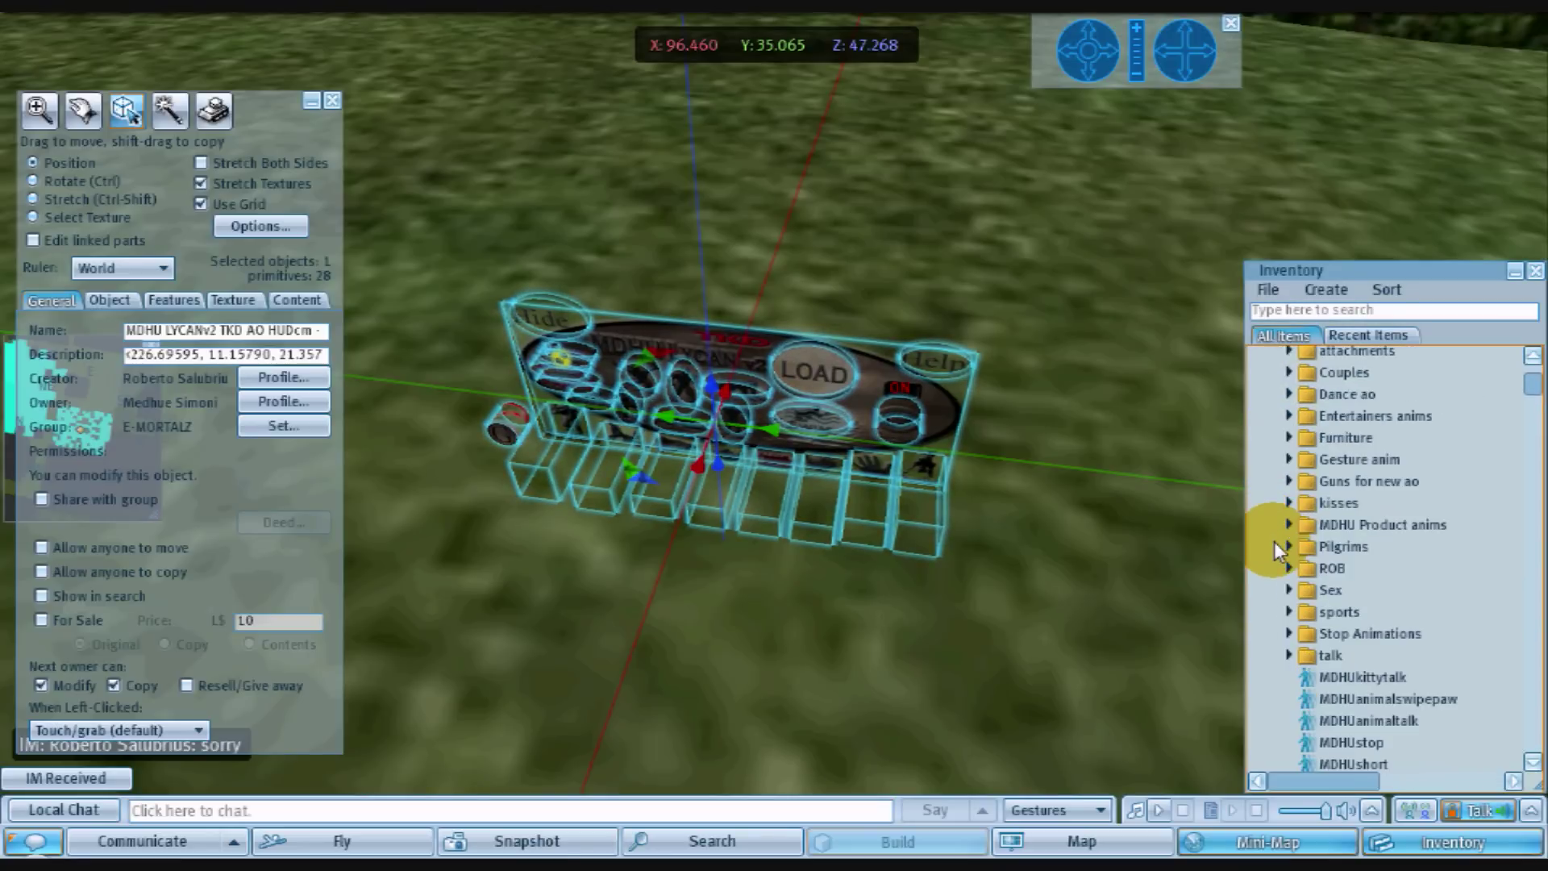
scroll(1276, 545, "down", 1)
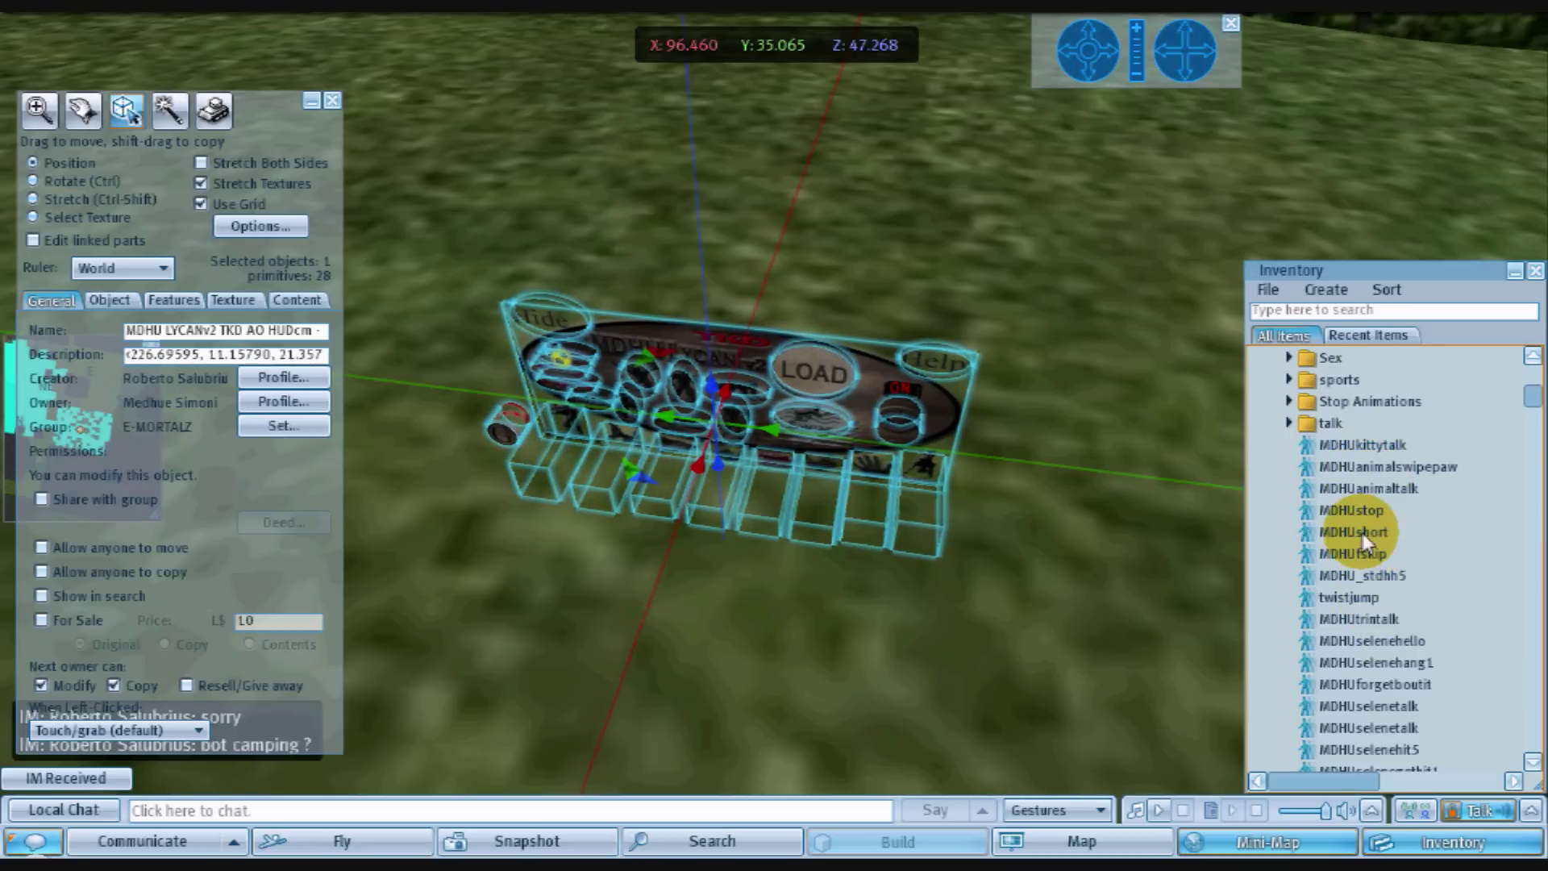
left_click(1362, 599)
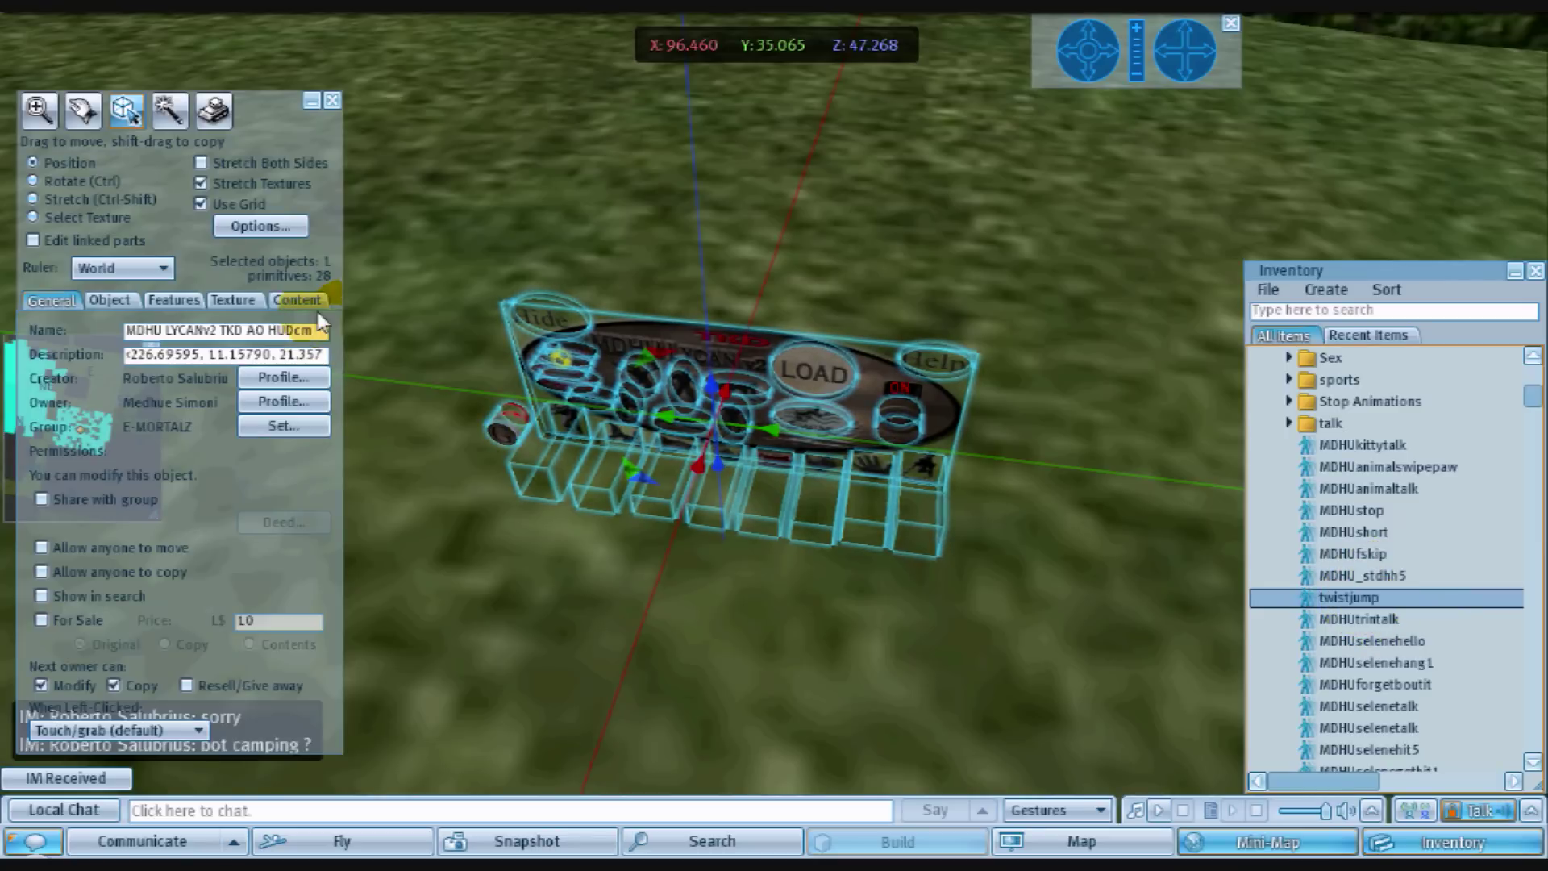
left_click(297, 301)
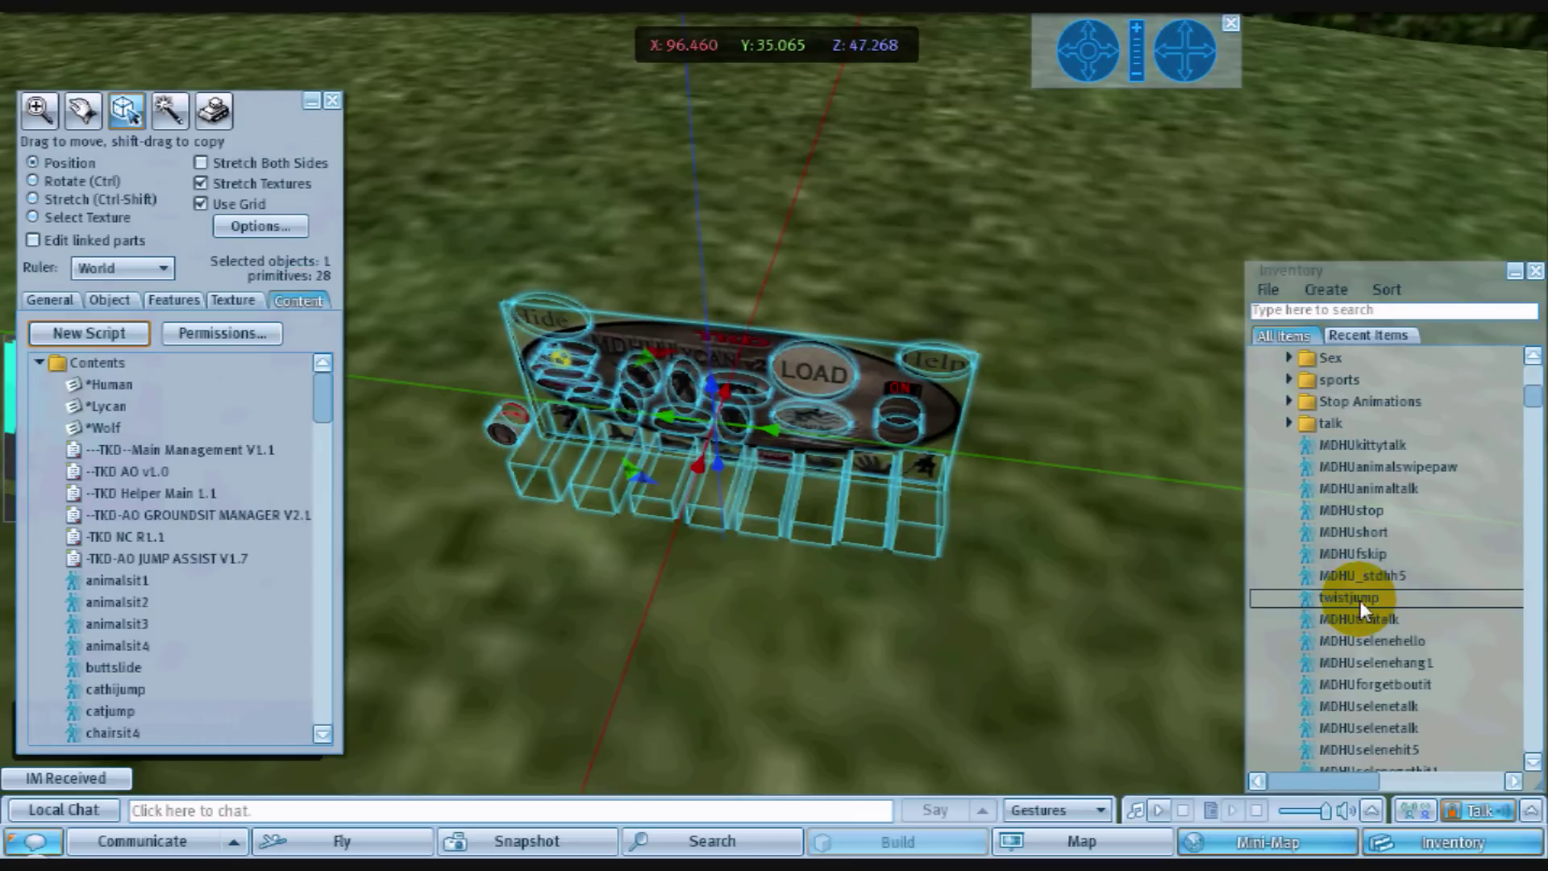
left_click_drag(1361, 602, 203, 603)
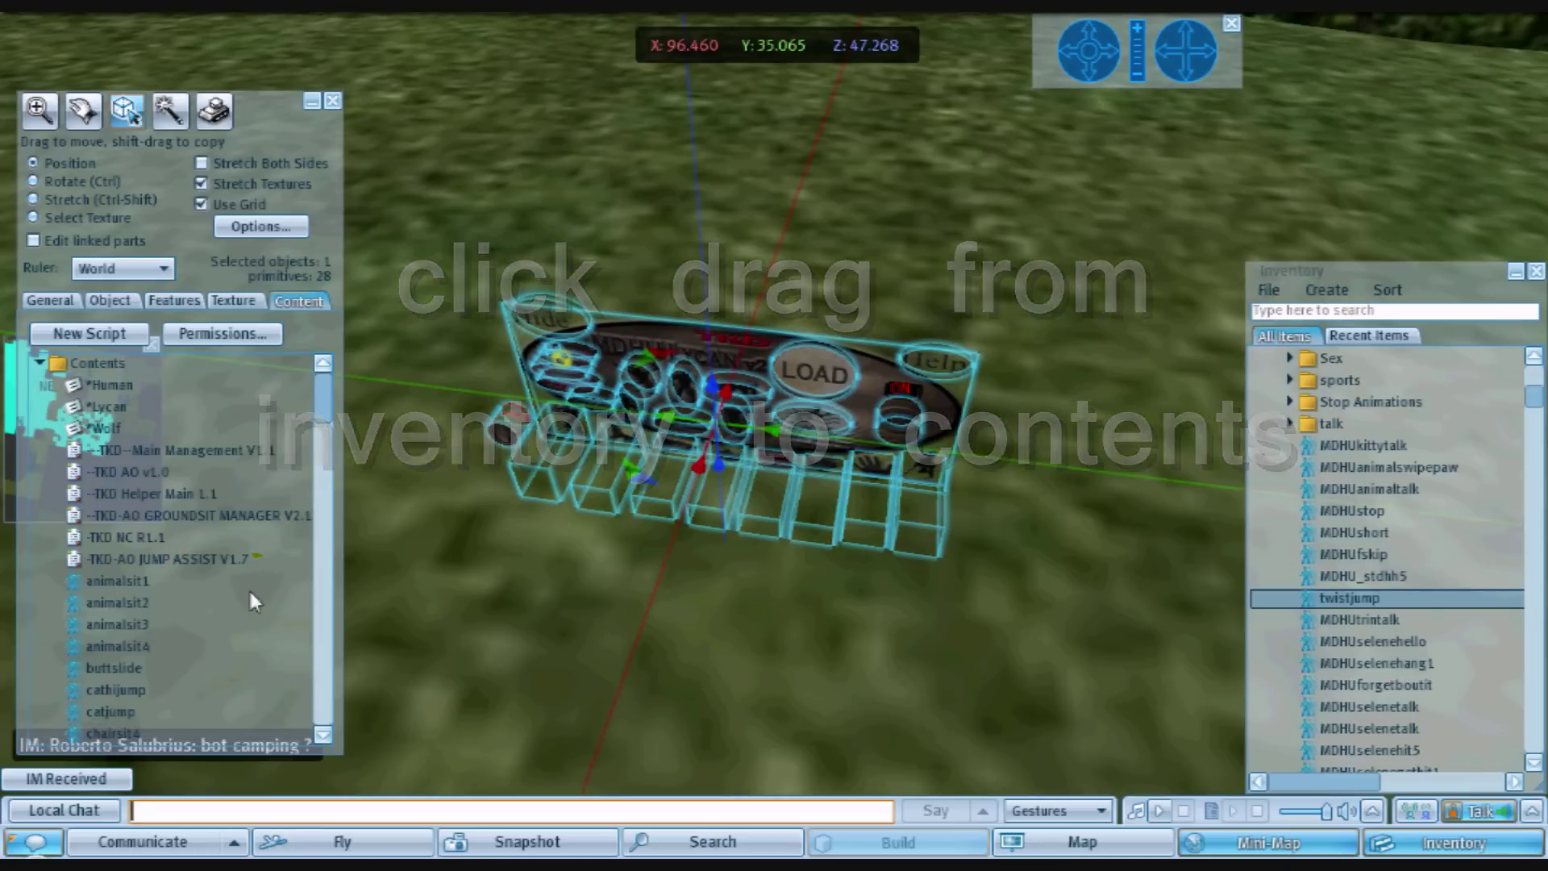
left_click(1383, 601)
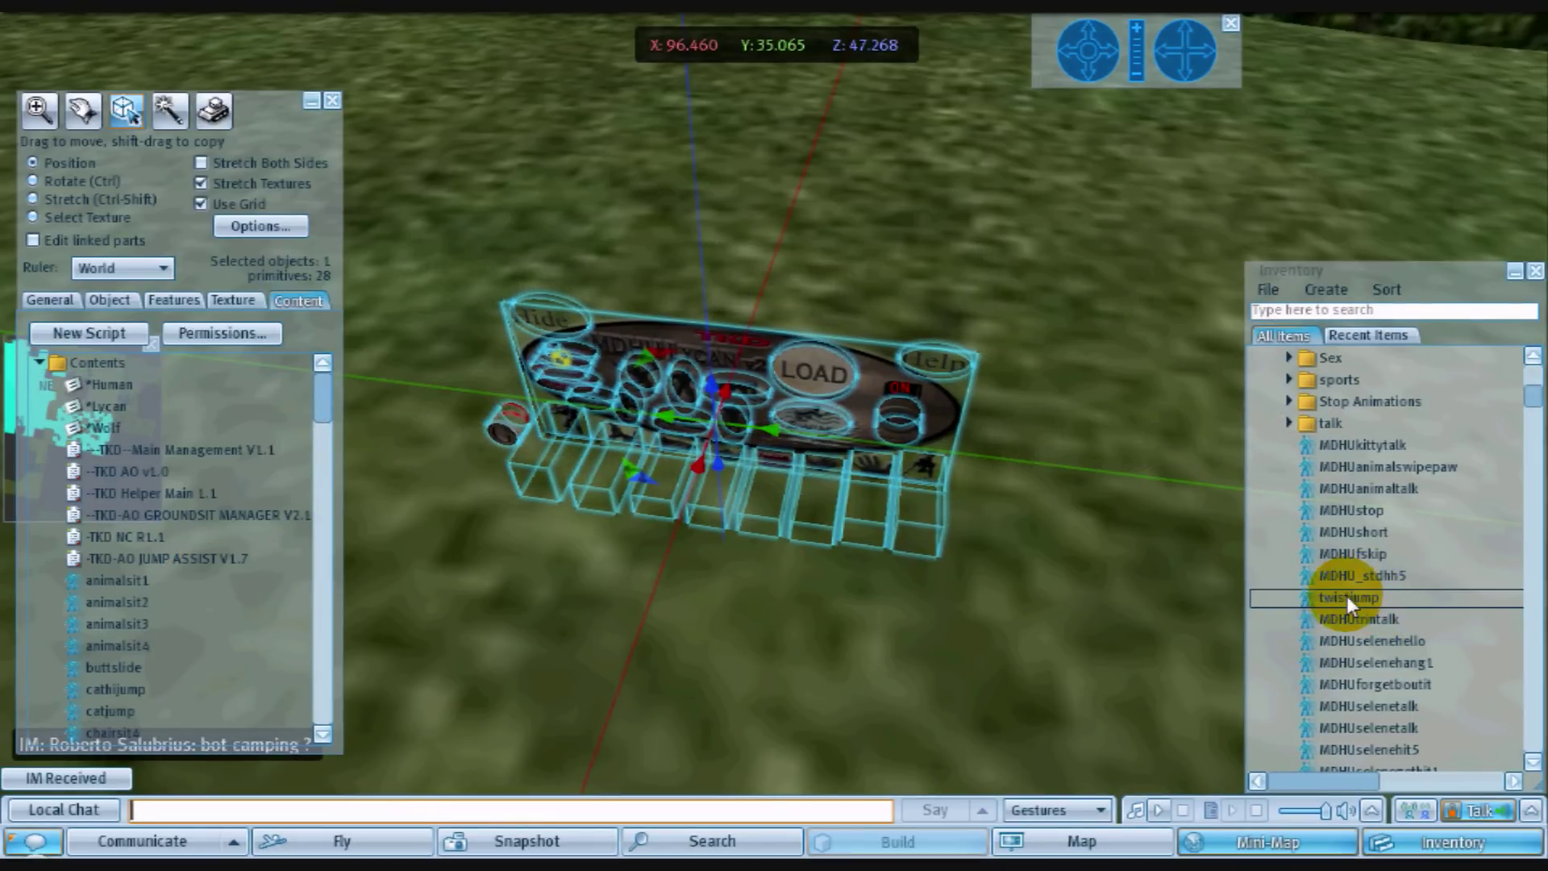
left_click_drag(1342, 597, 357, 469)
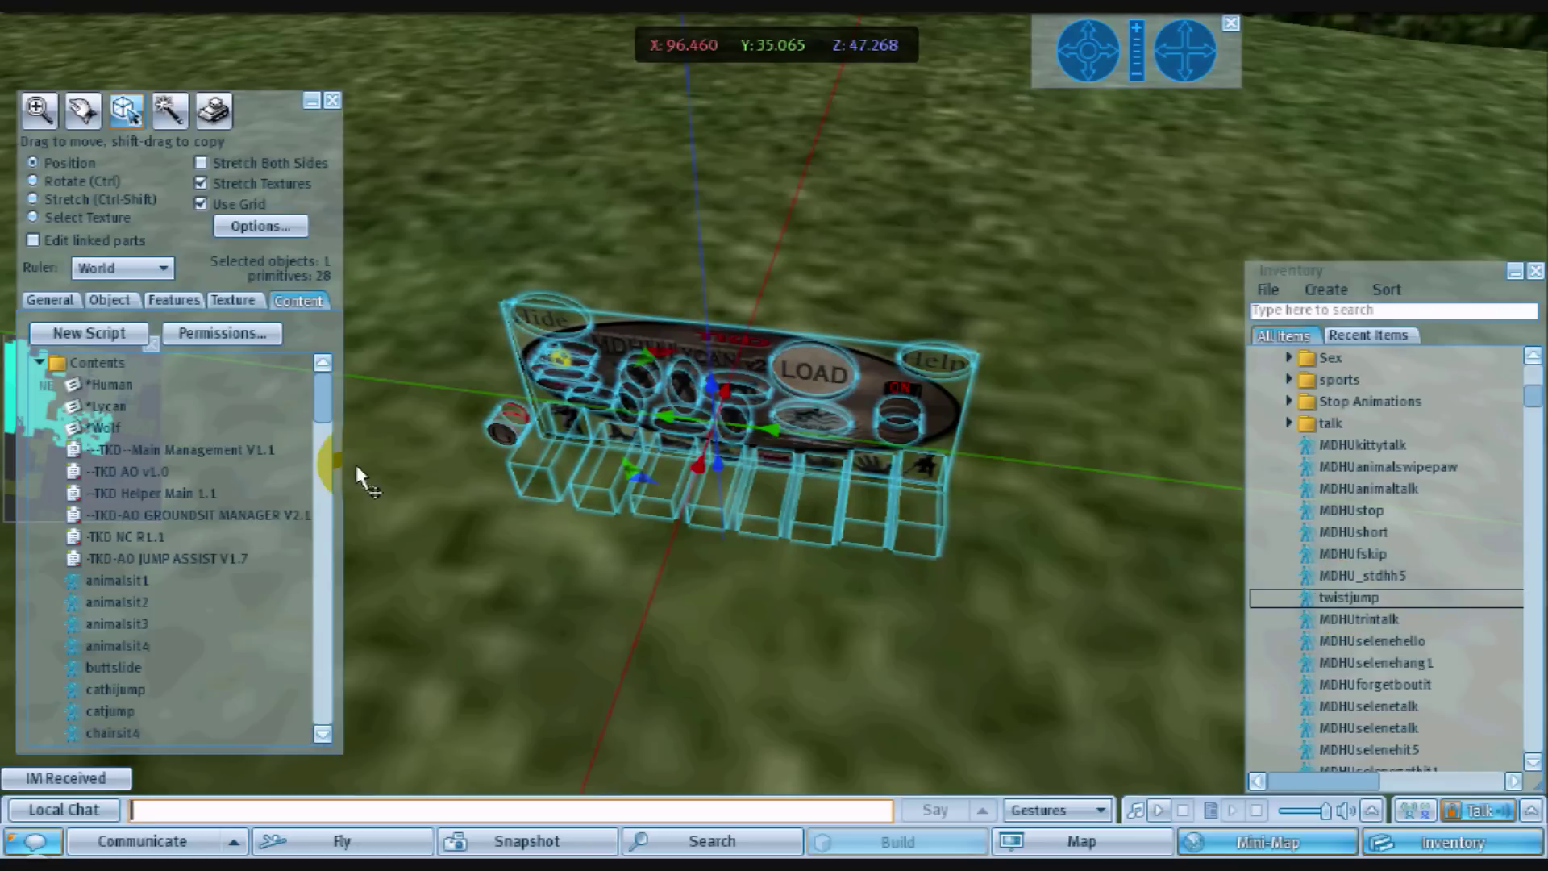
left_click(332, 103)
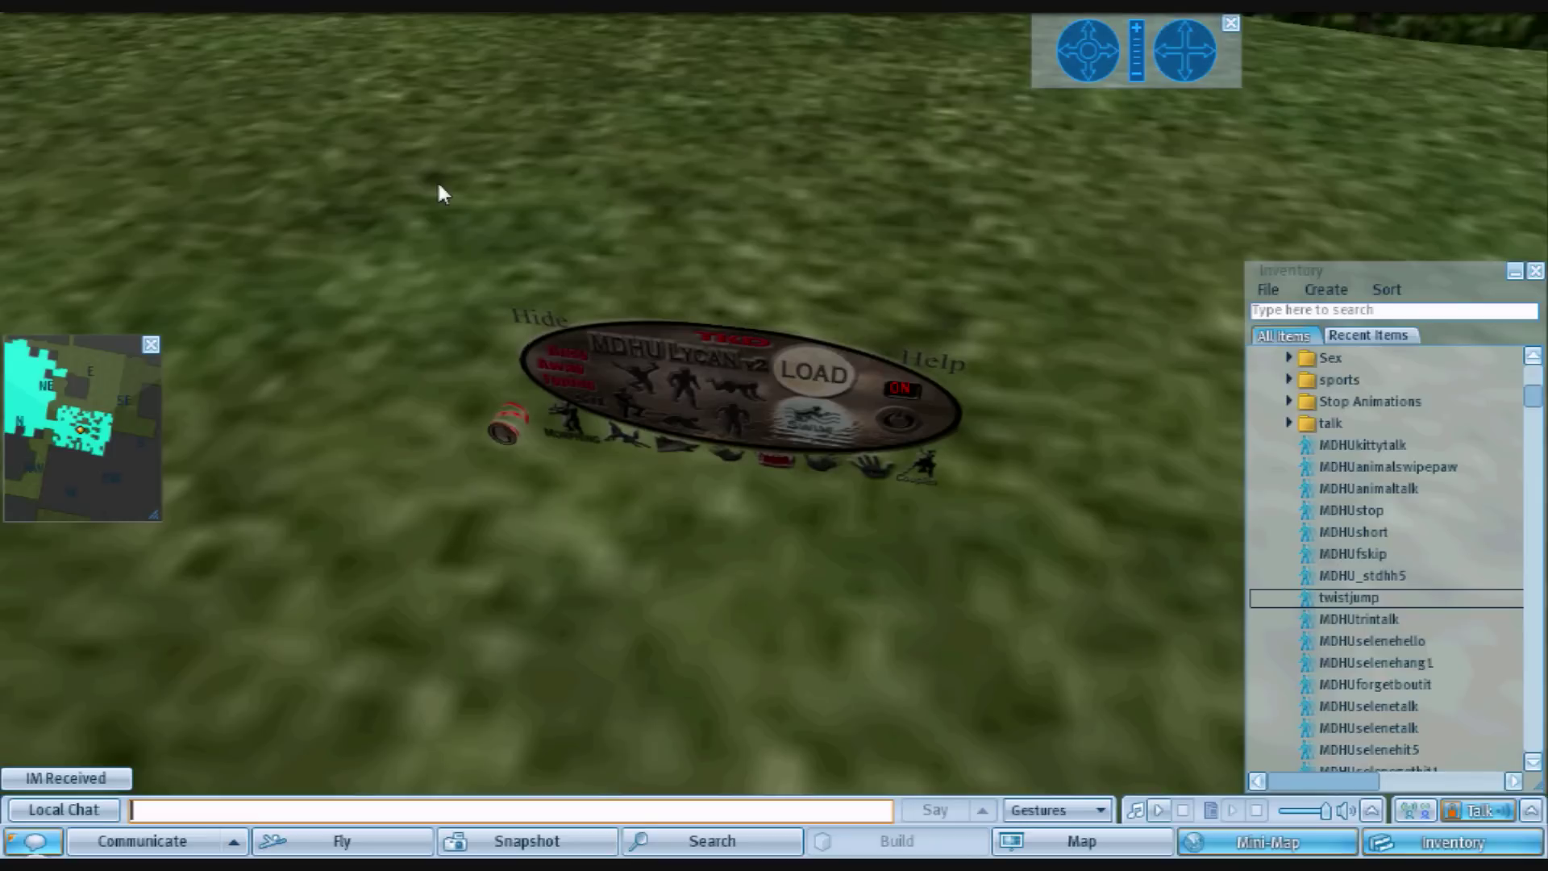
- Take the edited HUD back into the inventory and wear it from the Man folder
right_click(661, 366)
left_click(587, 360)
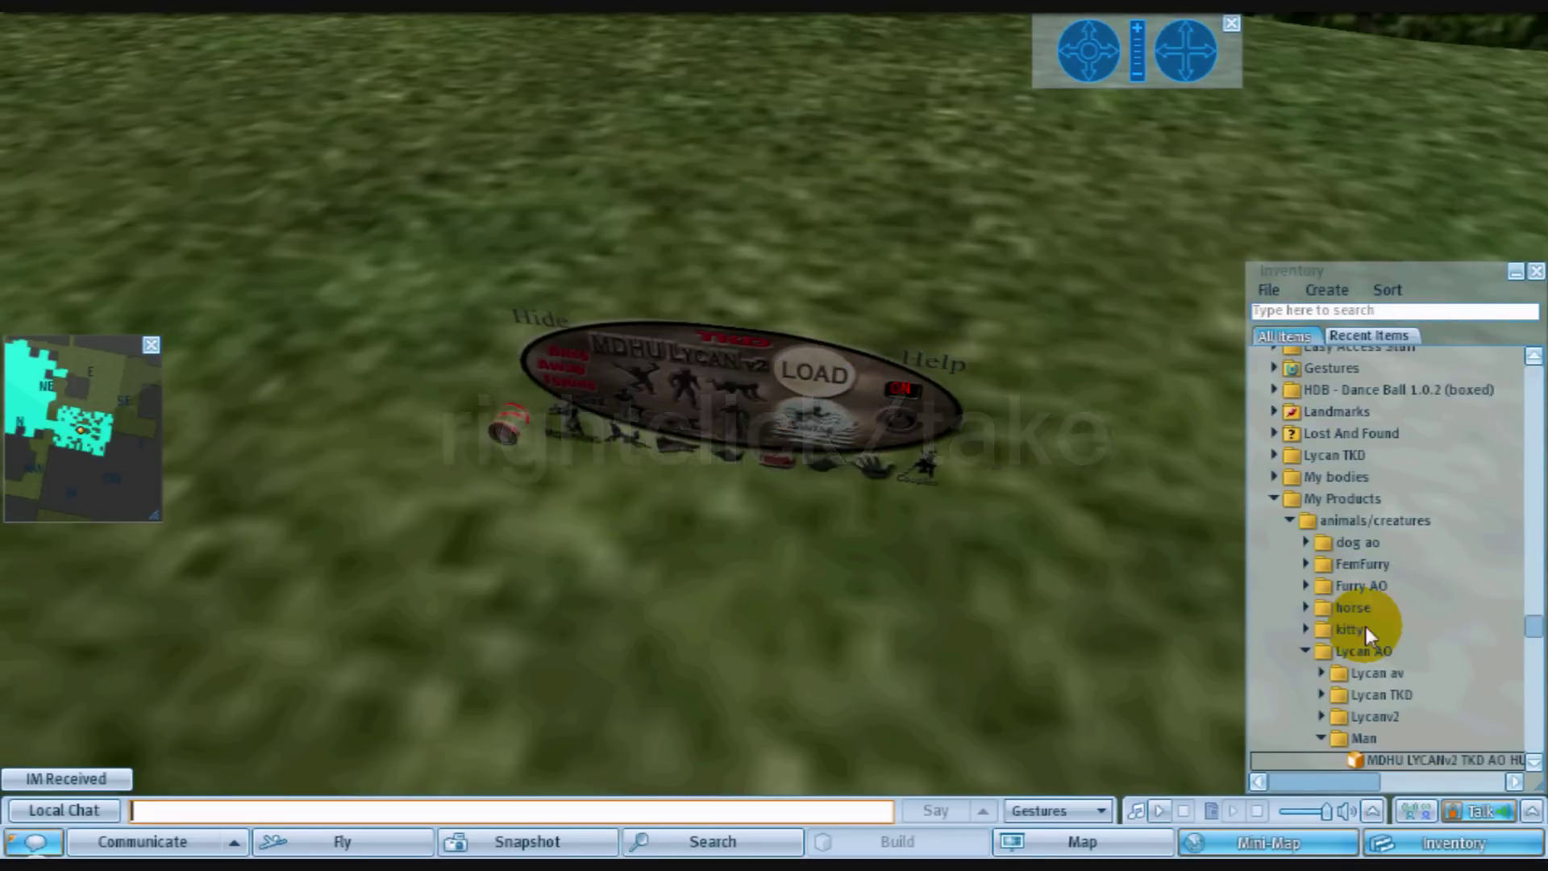
scroll(1334, 700, "down", 5)
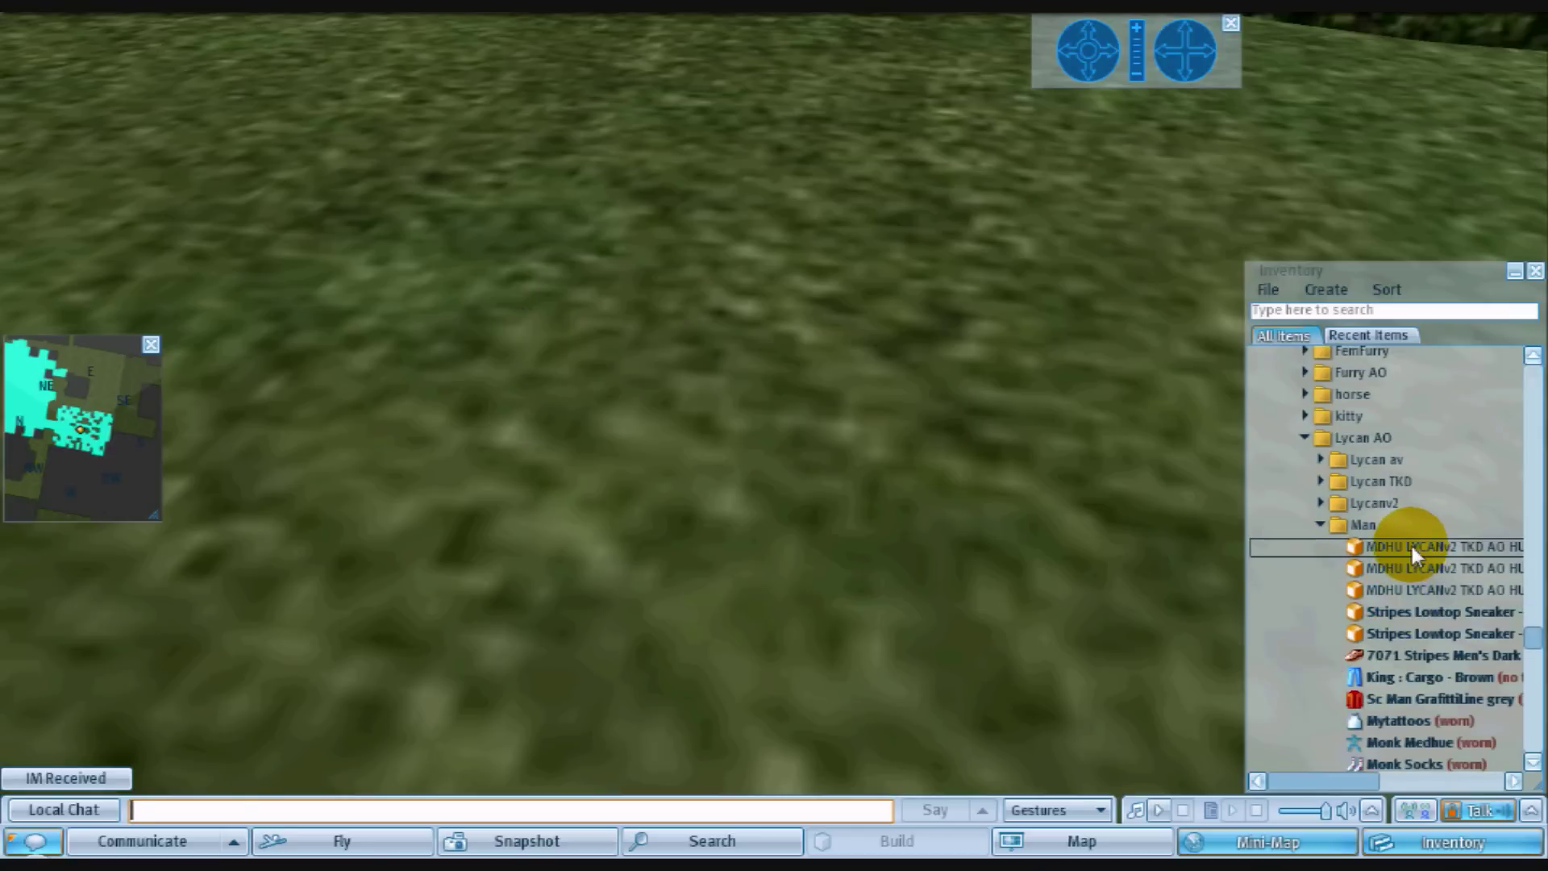
right_click(1412, 545)
left_click(1344, 771)
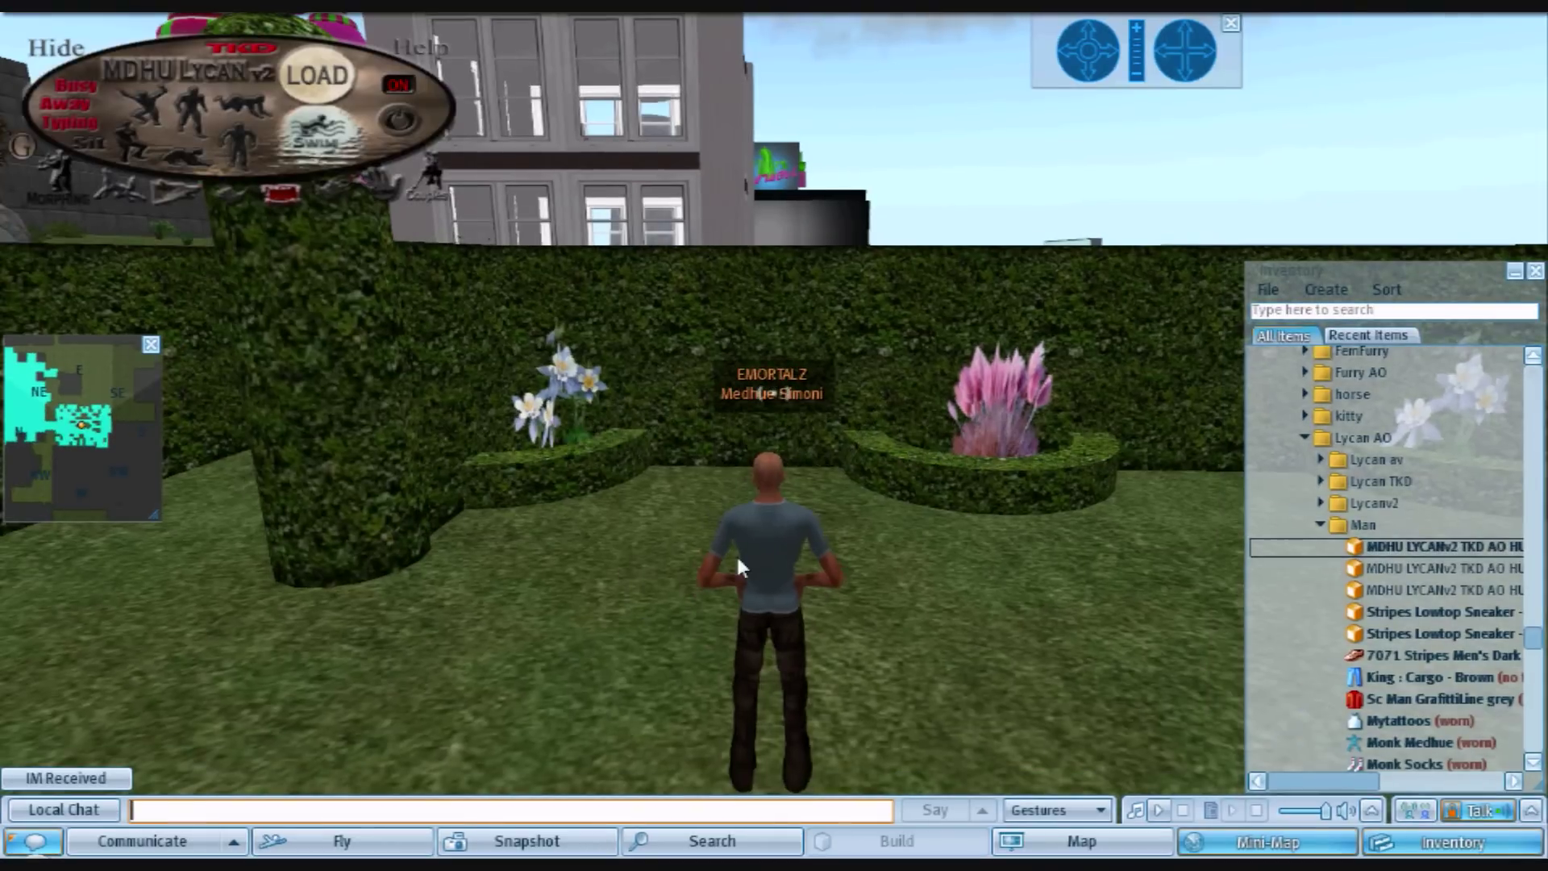
key("Right")
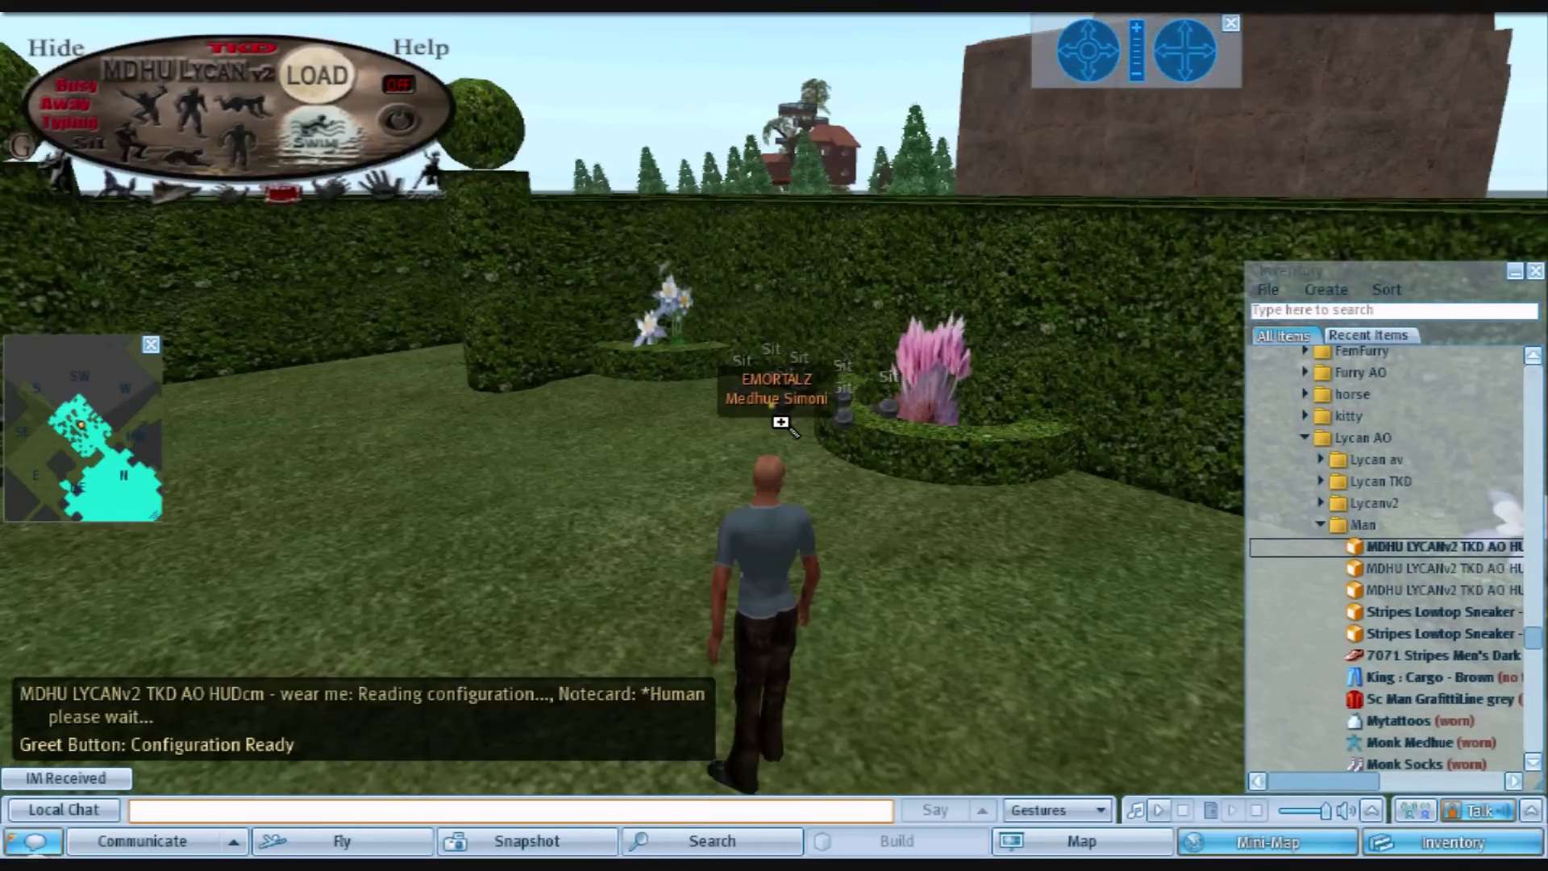
key("Up")
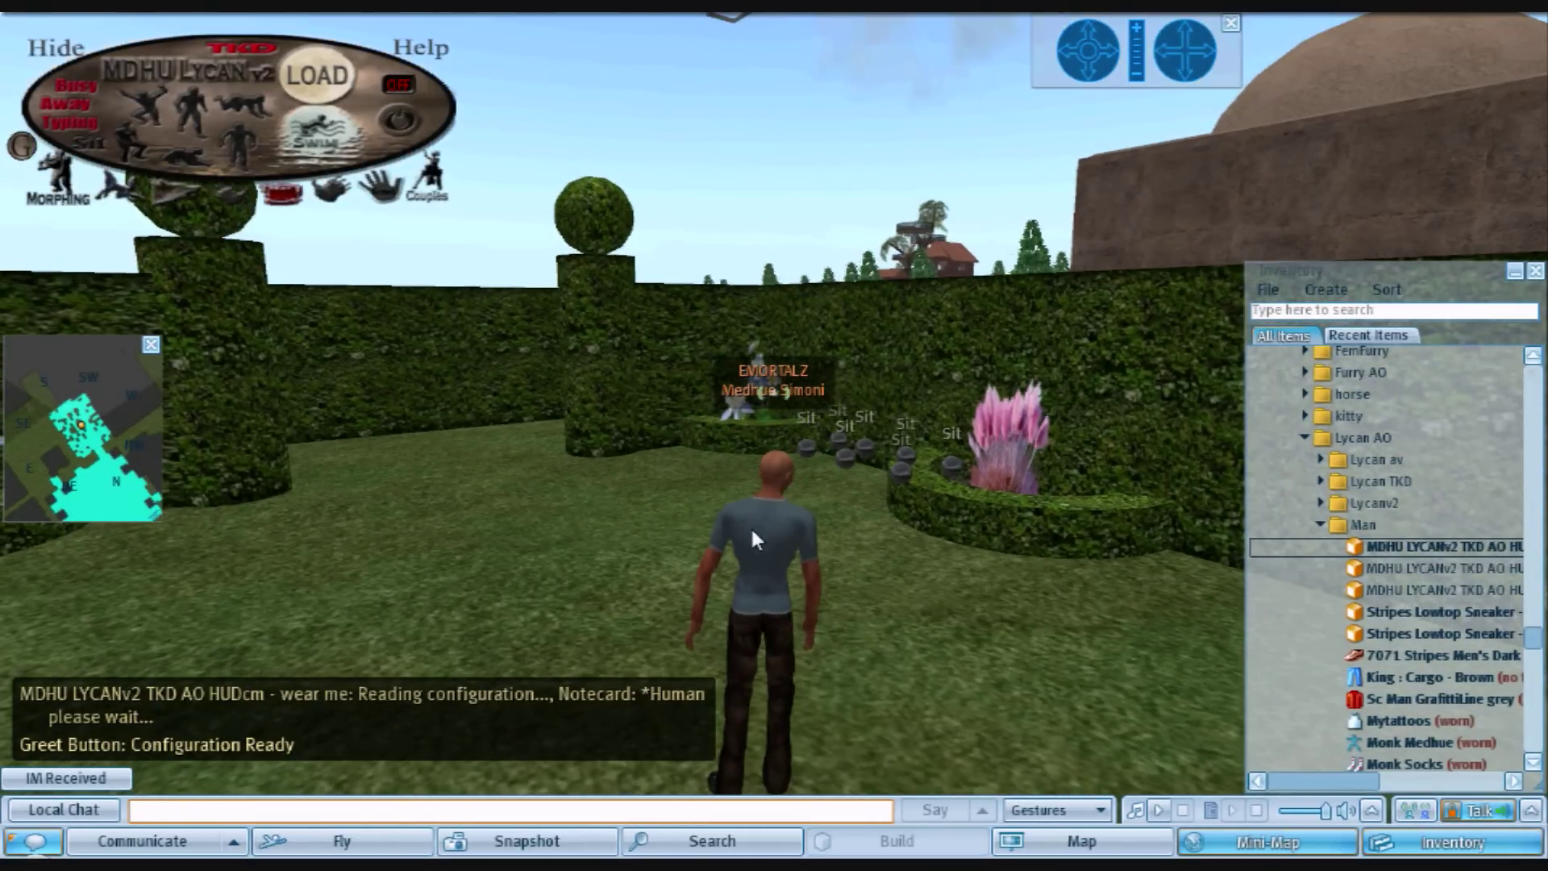
key("Left")
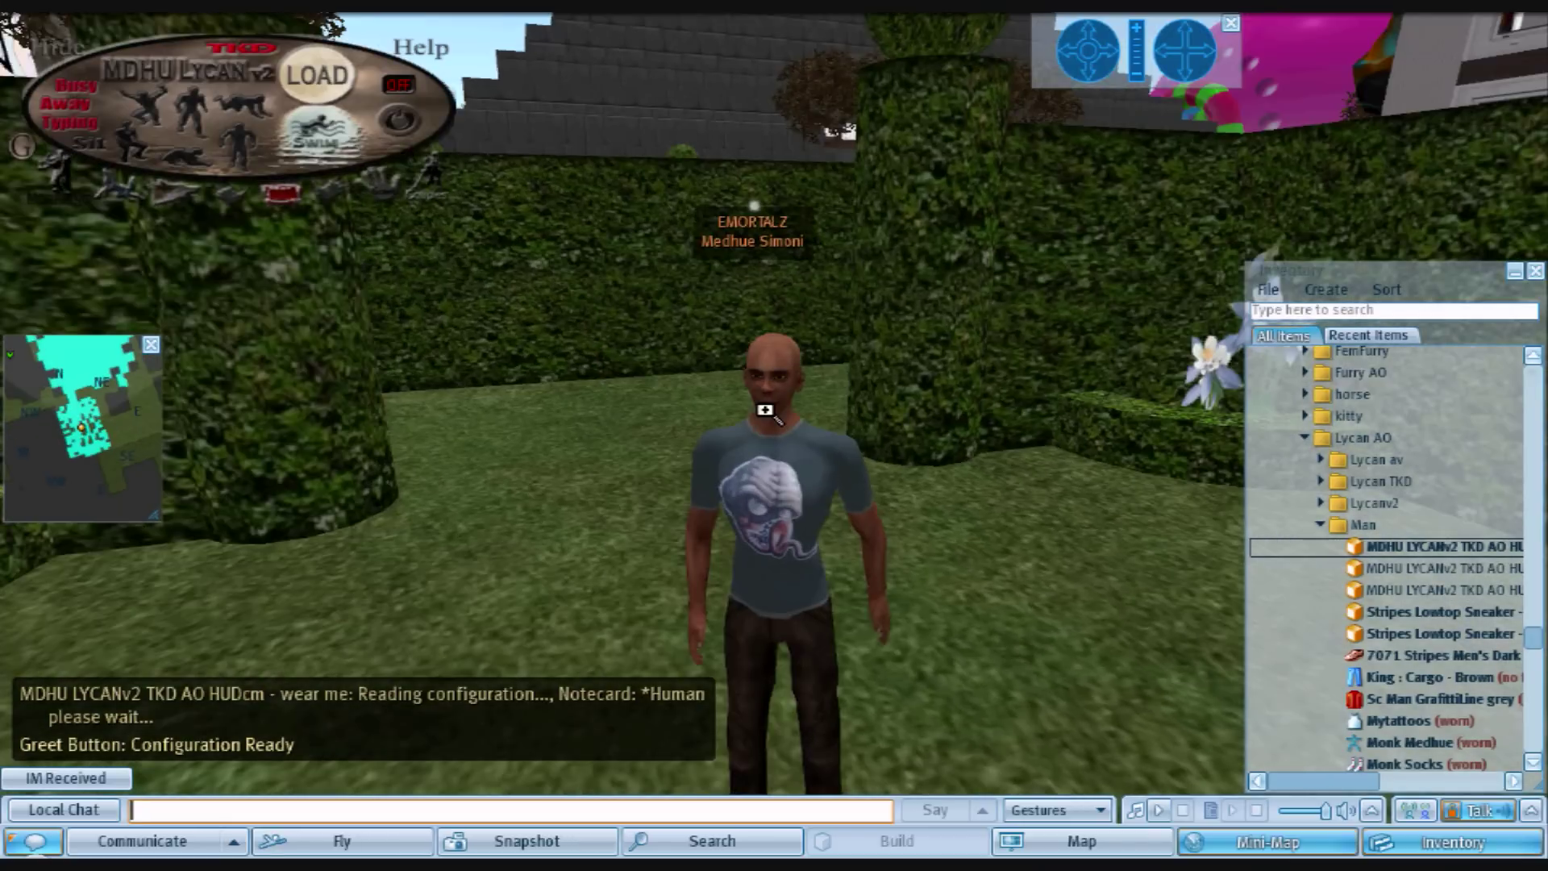
scroll(786, 417, "up", 3)
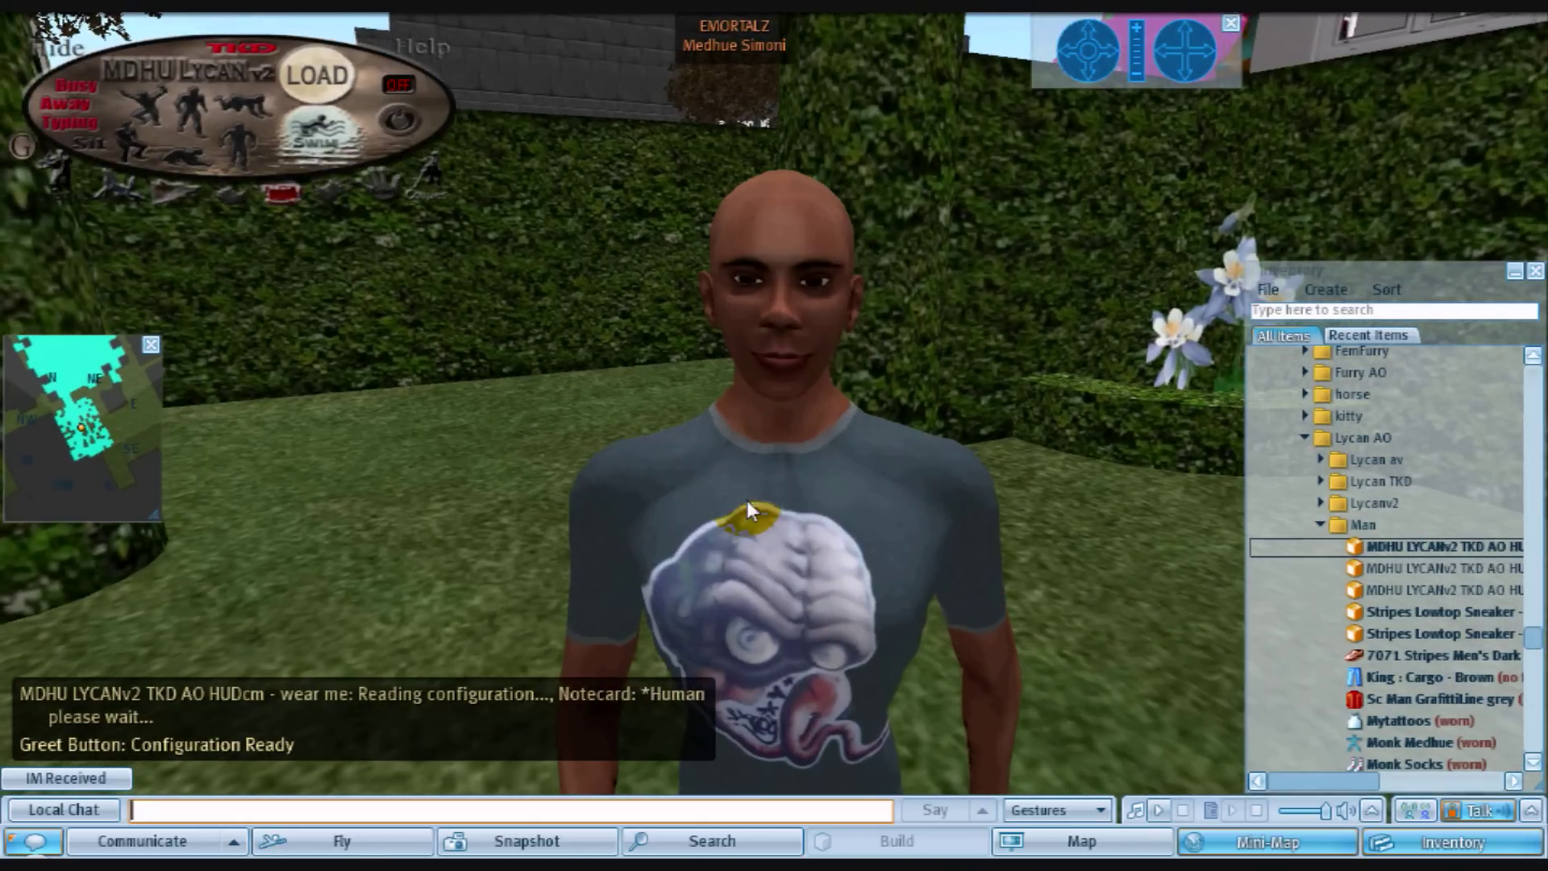
left_click(1082, 69)
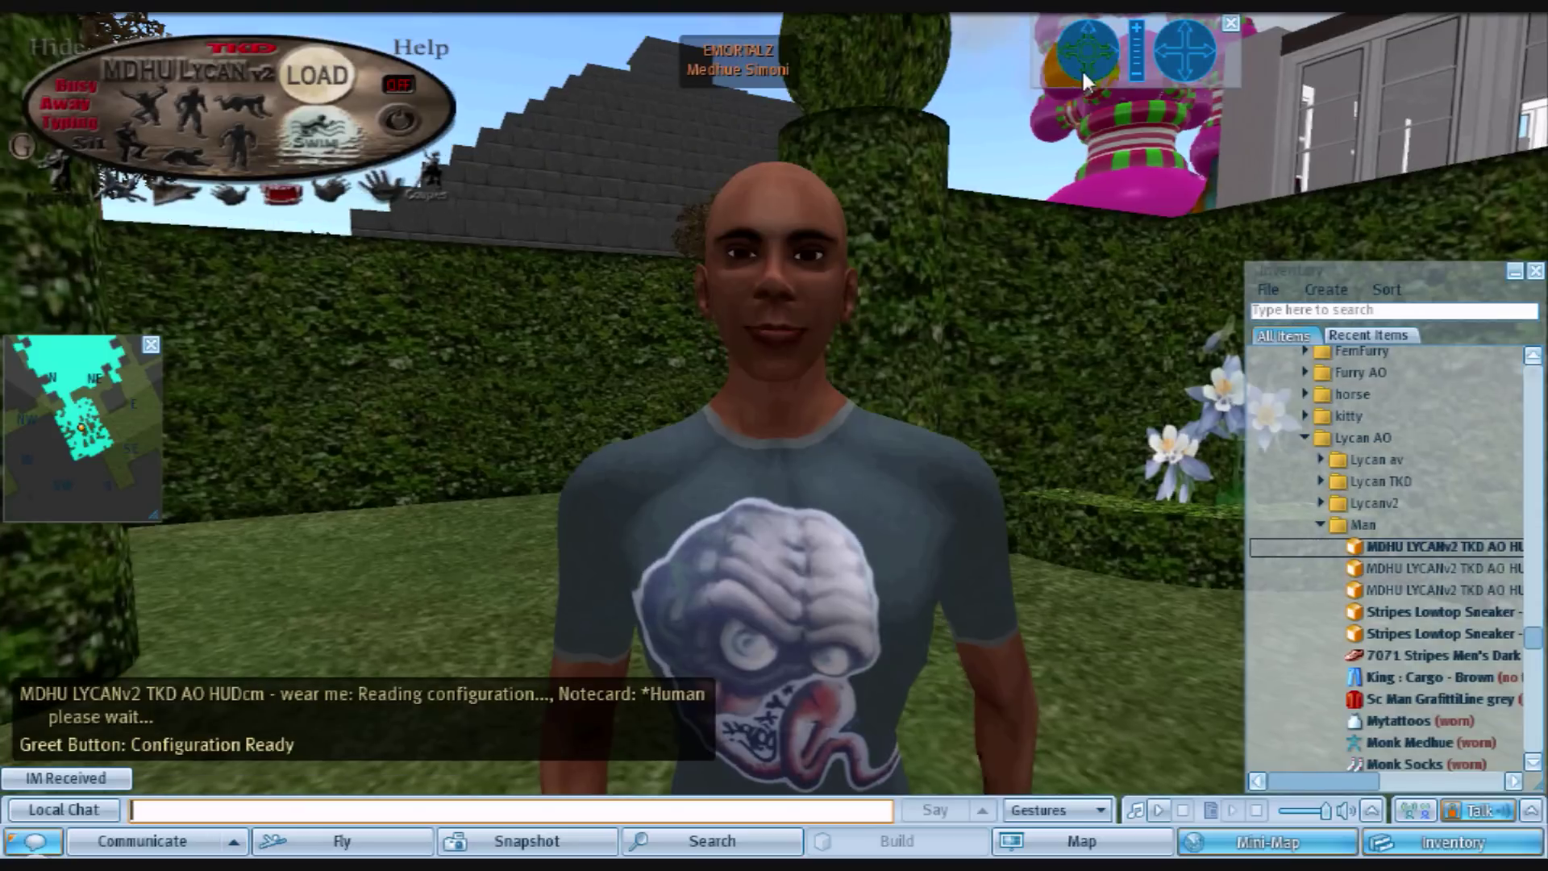
- Open the worn HUD for editing and select the *Human notecard in its contents
right_click(303, 133)
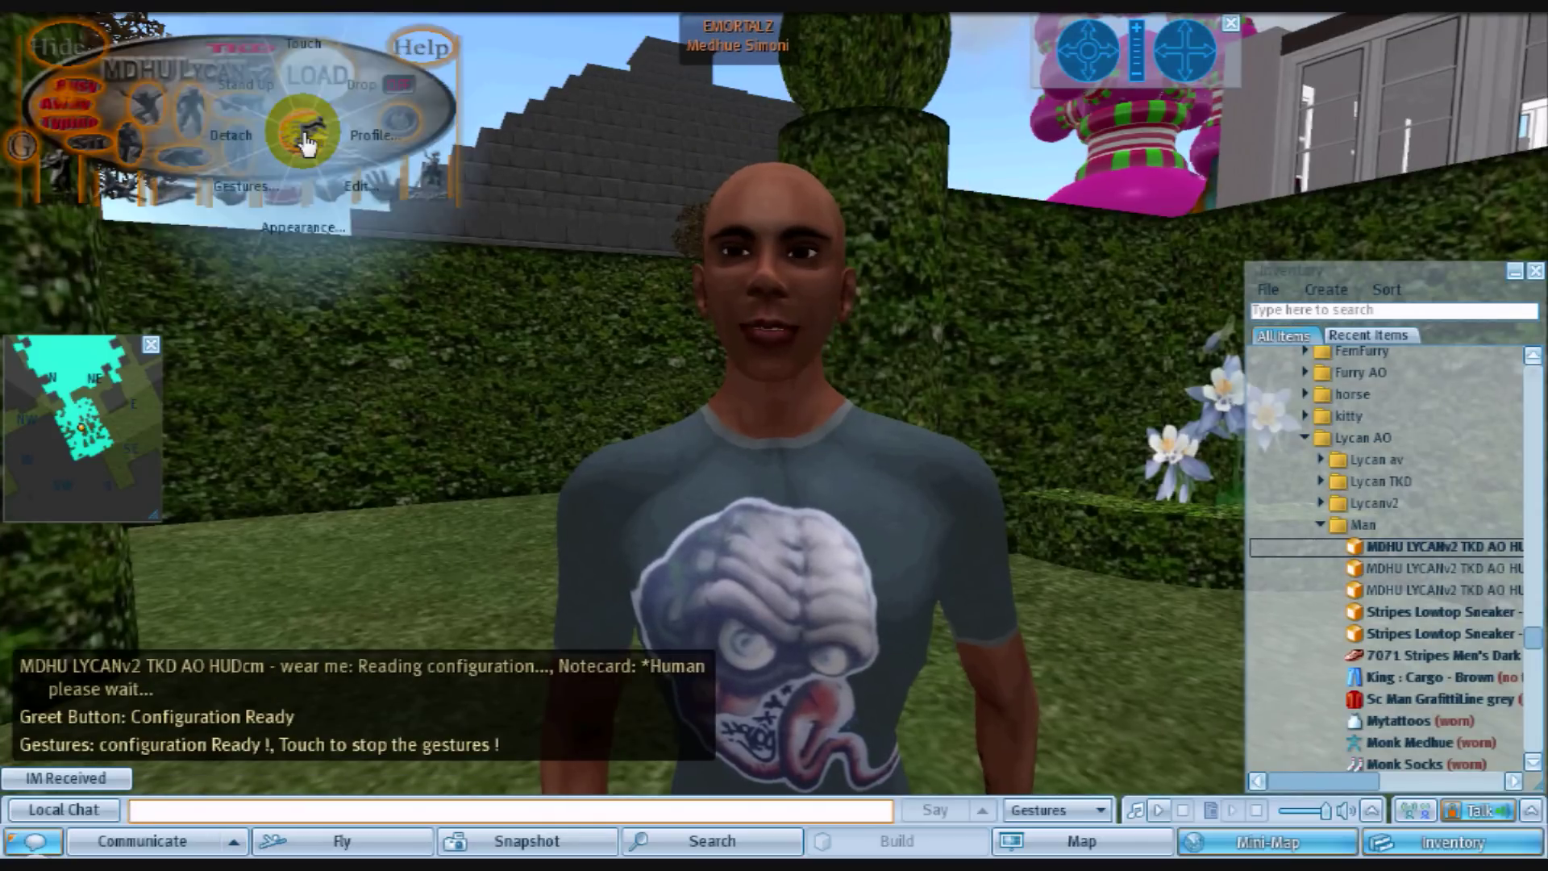
left_click(345, 202)
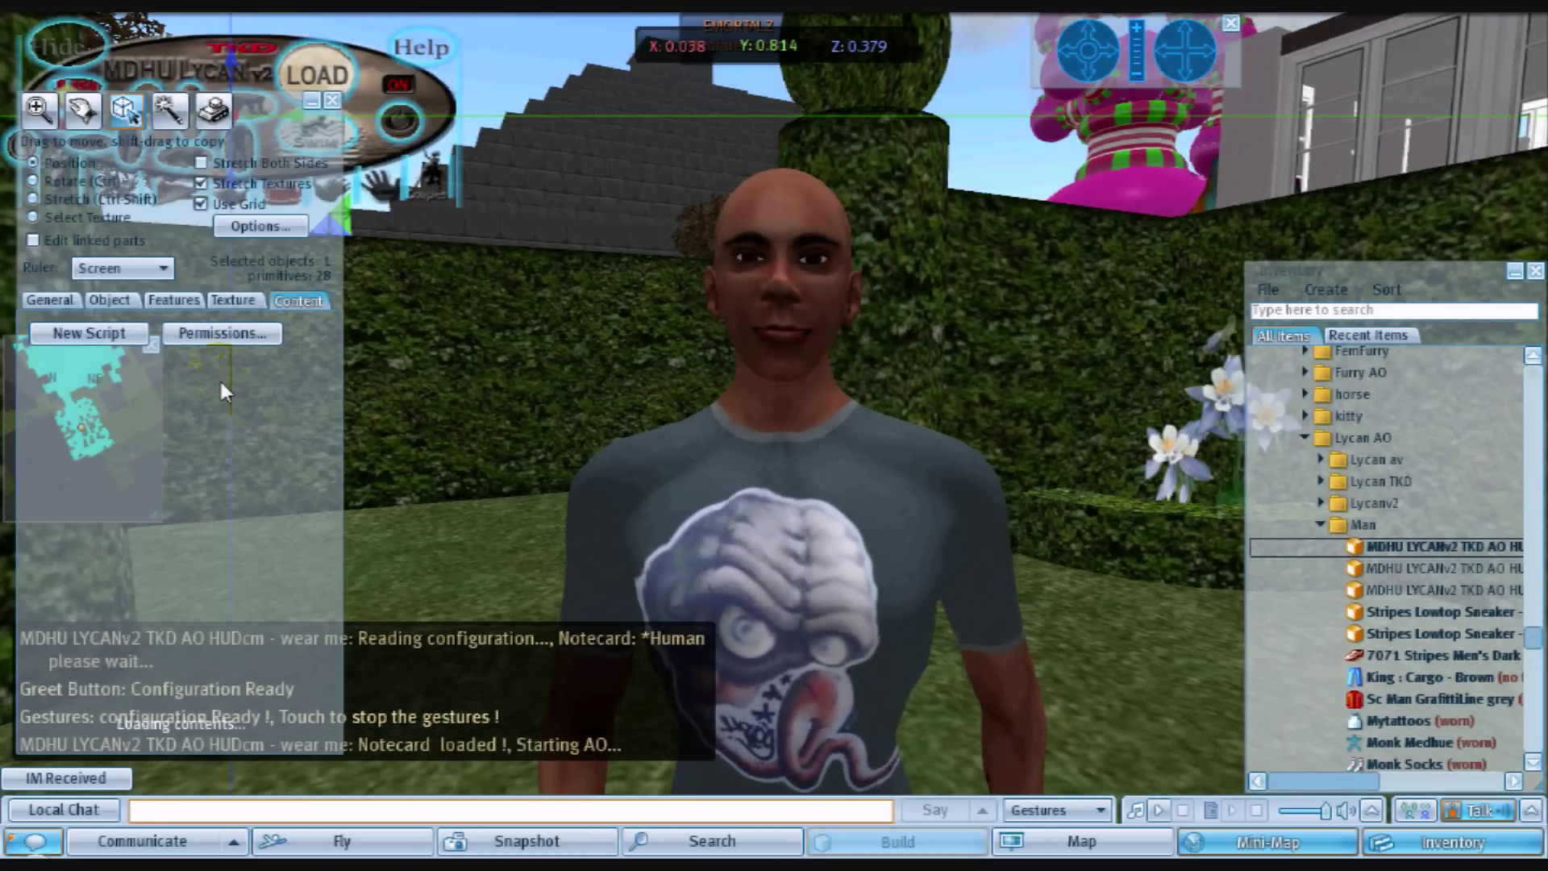
left_click_drag(255, 117, 250, 45)
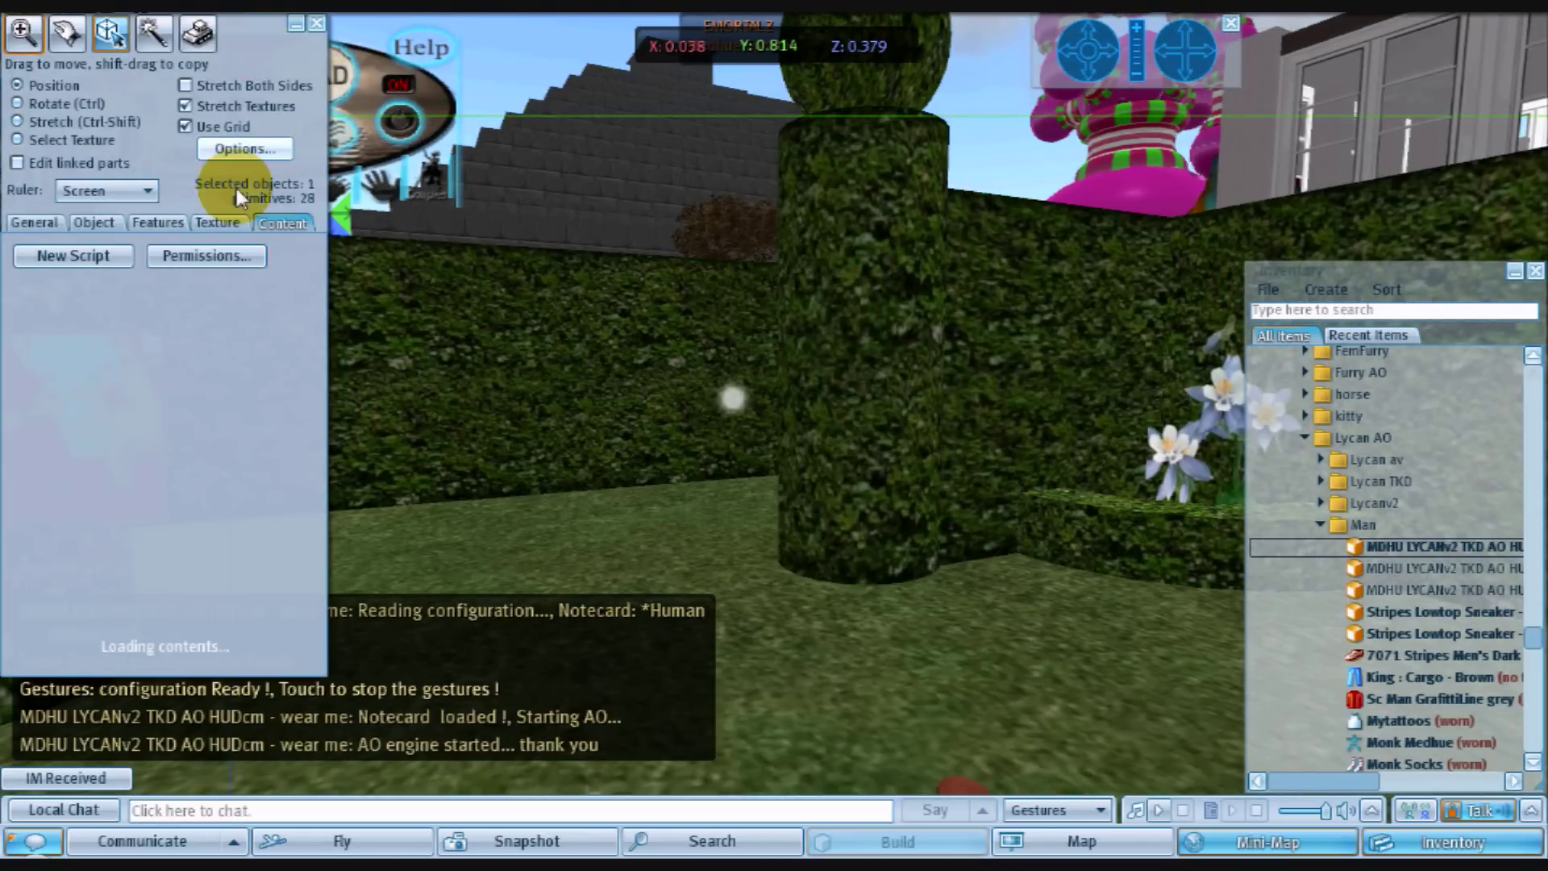
left_click(239, 312)
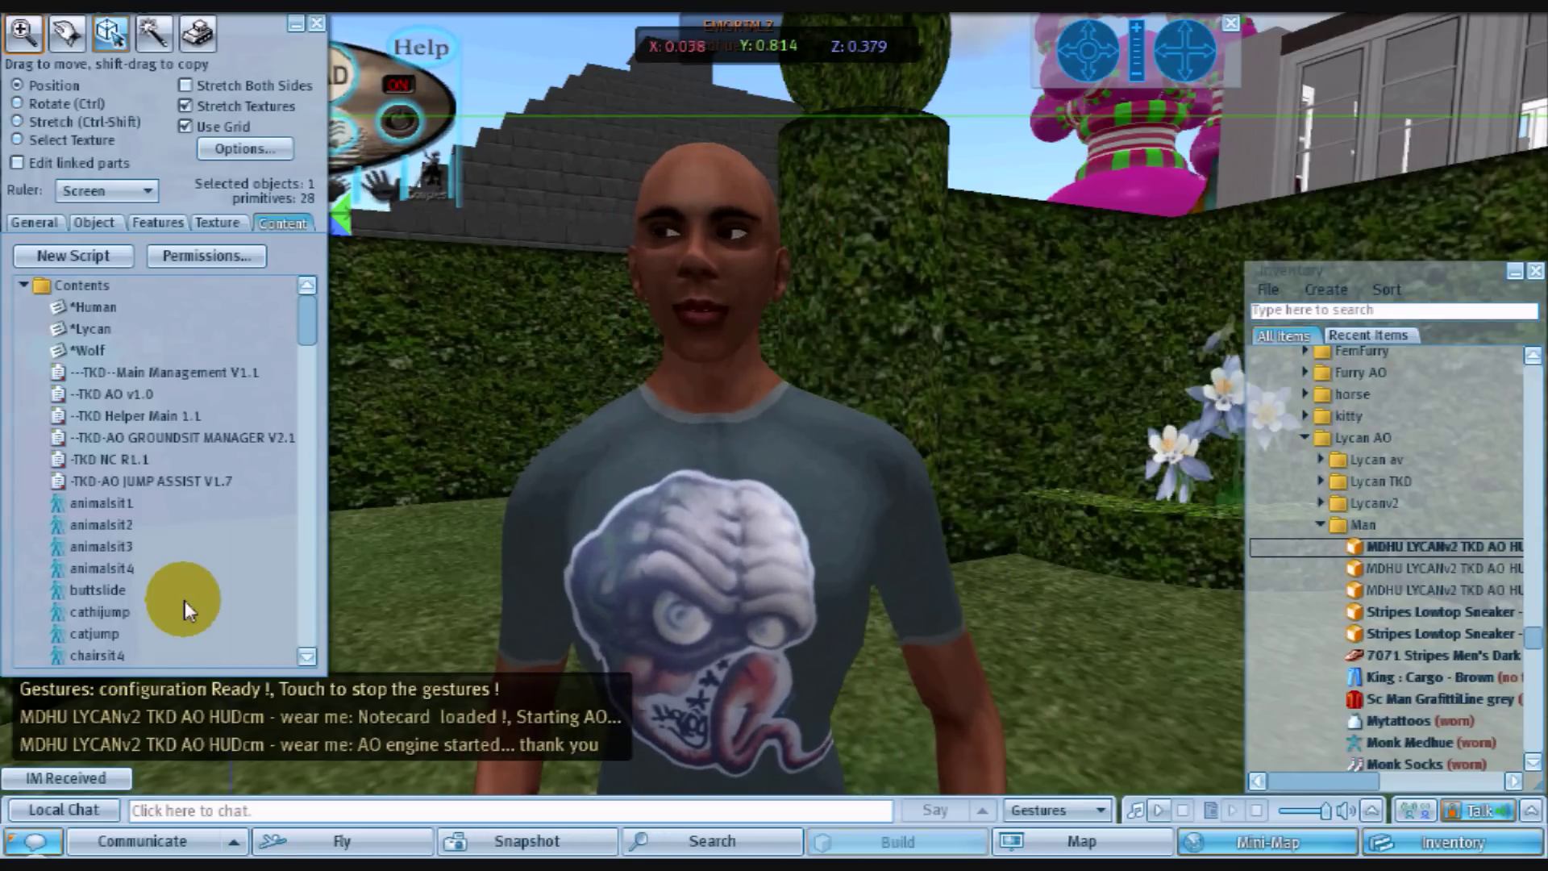
scroll(197, 500, "down", 1)
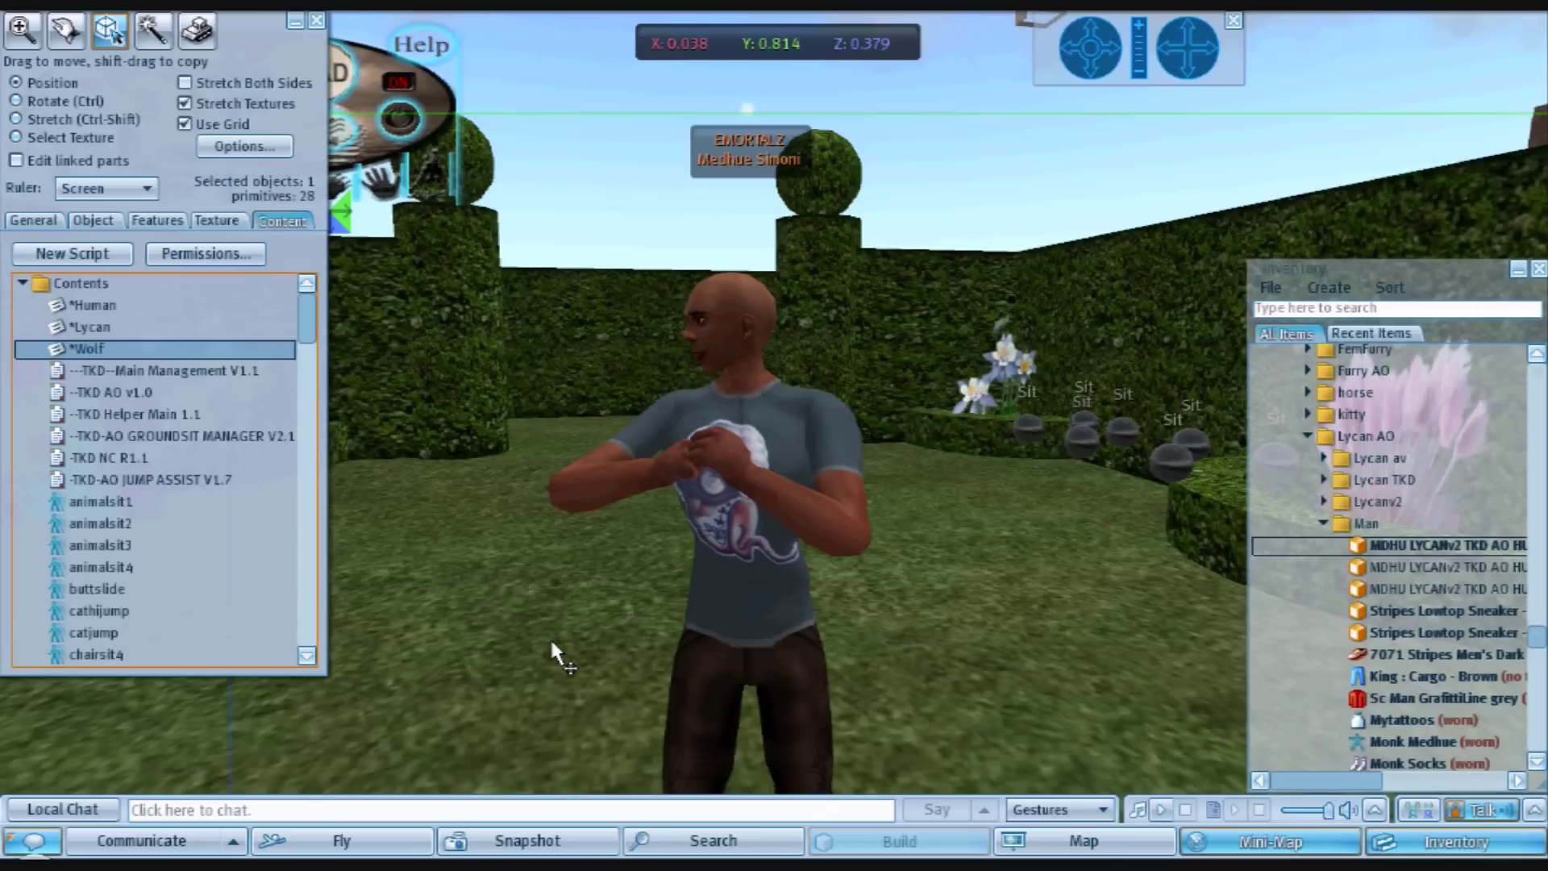
left_click(99, 305)
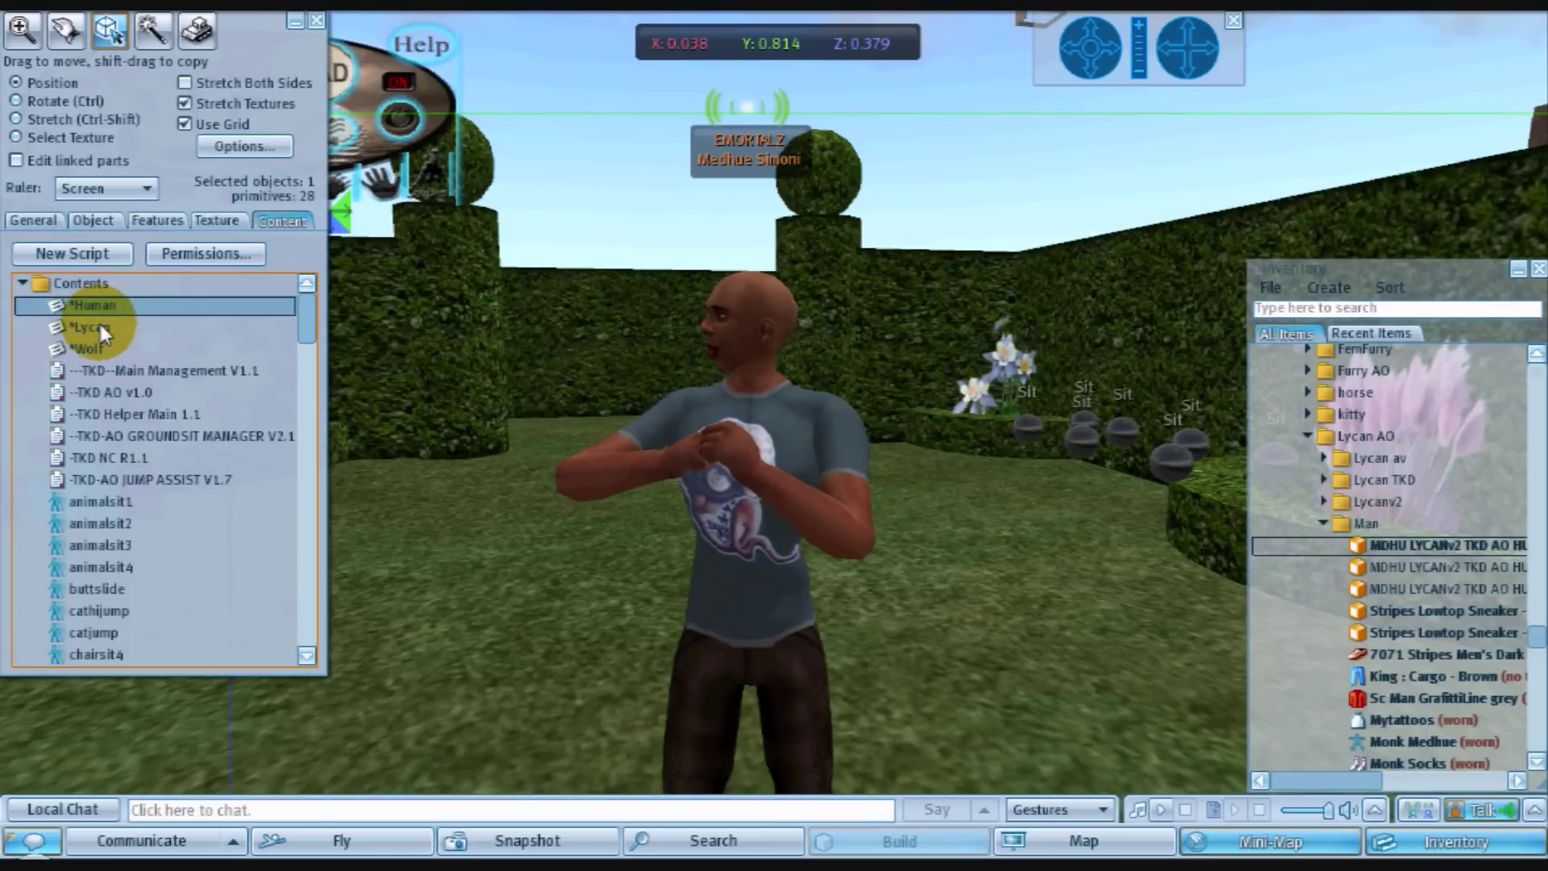
- Look through the HUD's contents for its configuration notecards, including *Human, *Lycan and *Wolf
left_click(98, 325)
left_click(98, 345)
scroll(105, 417, "down", 2)
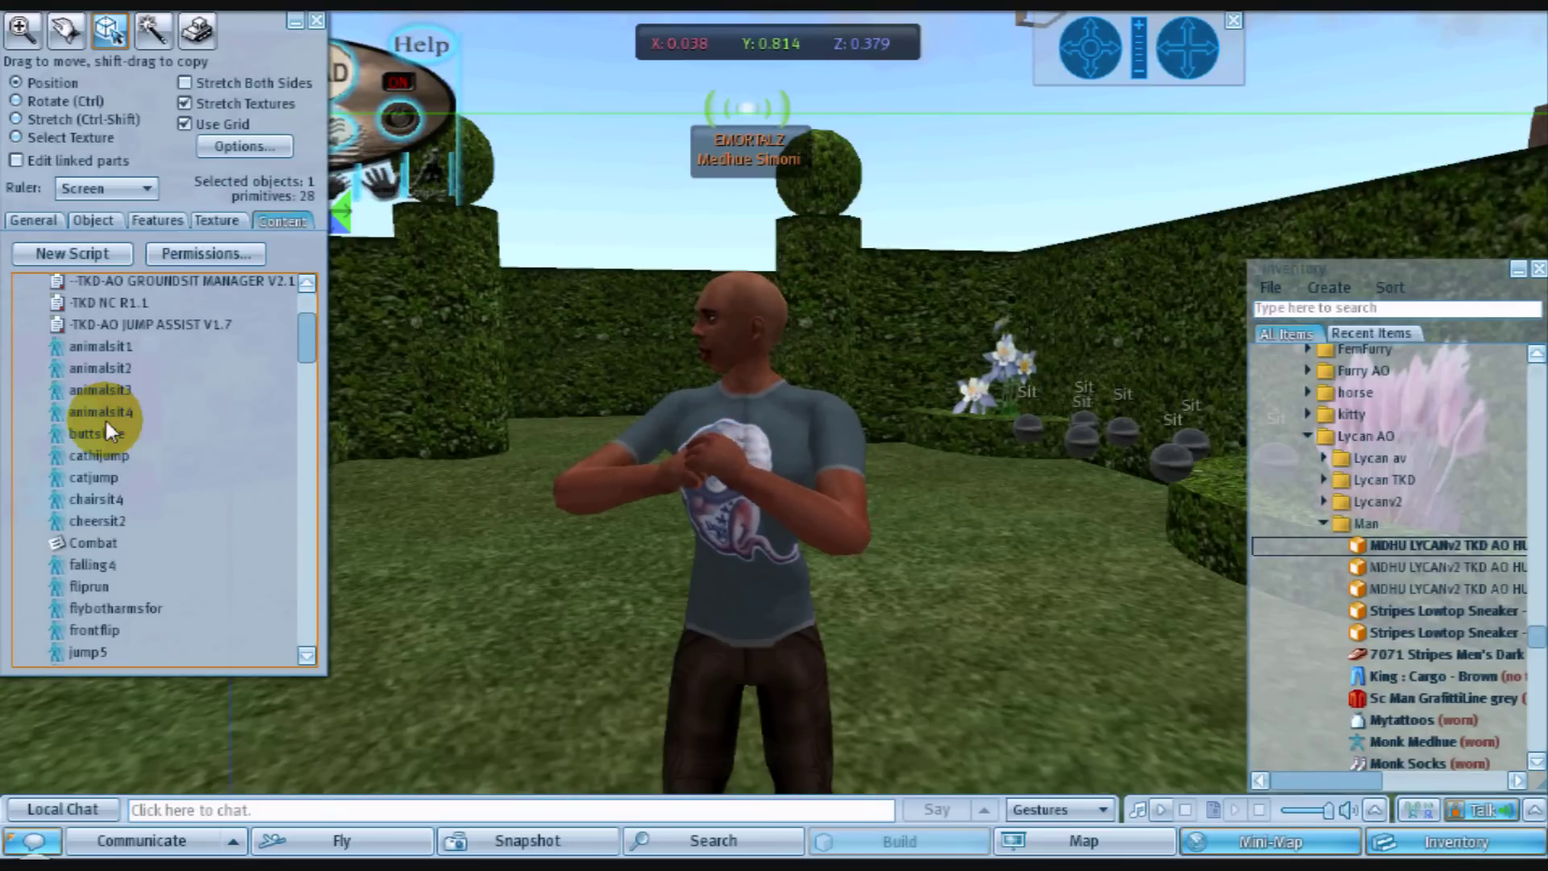
scroll(104, 419, "up", 2)
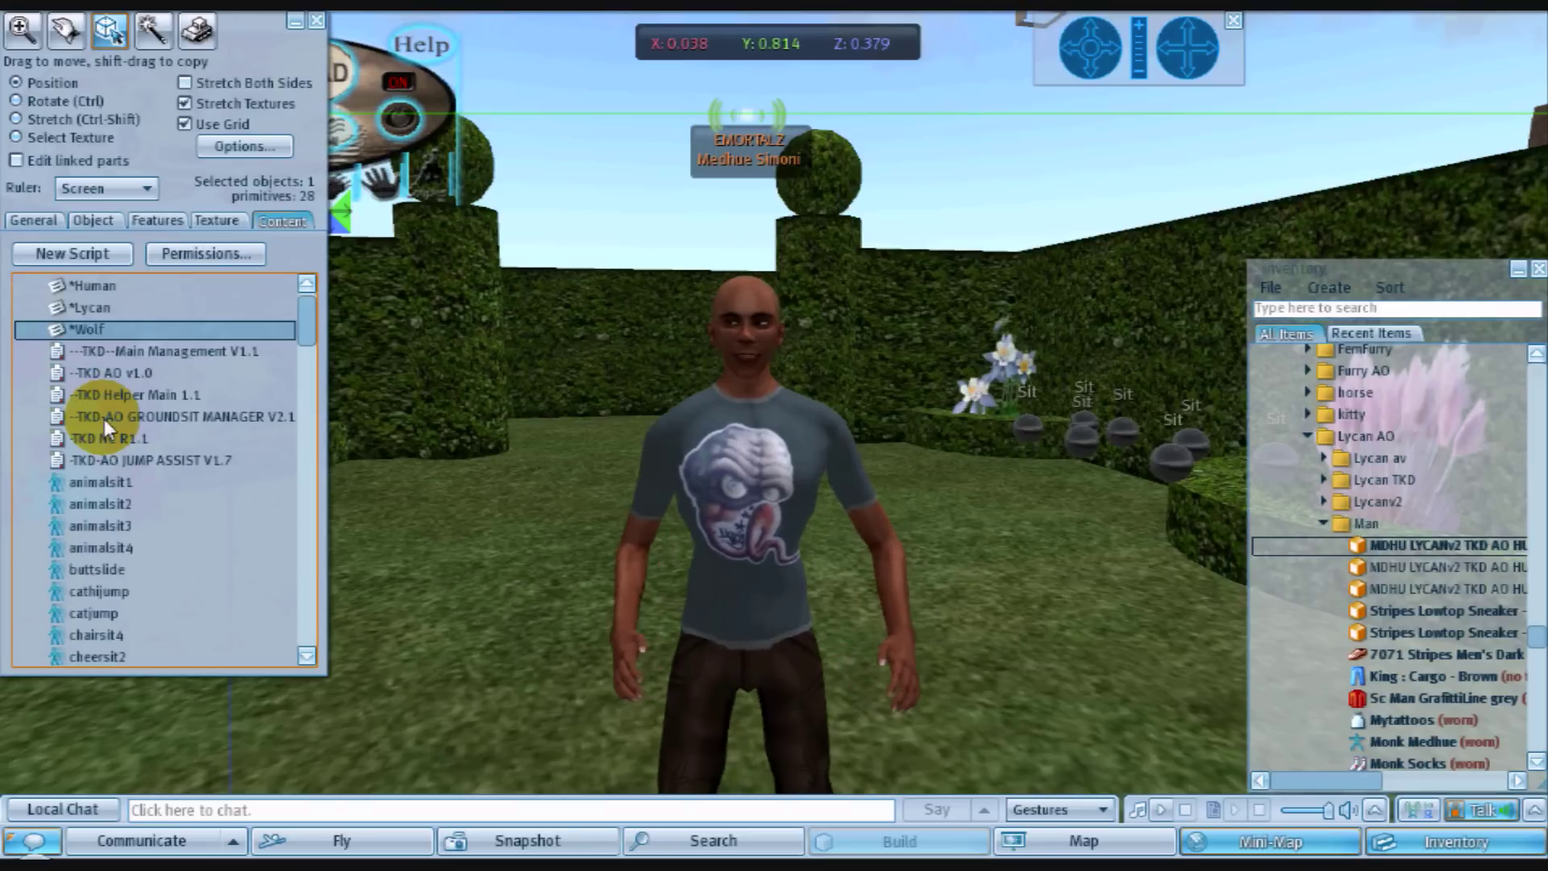
scroll(104, 418, "down", 3)
left_click(99, 599)
scroll(156, 484, "up", 2)
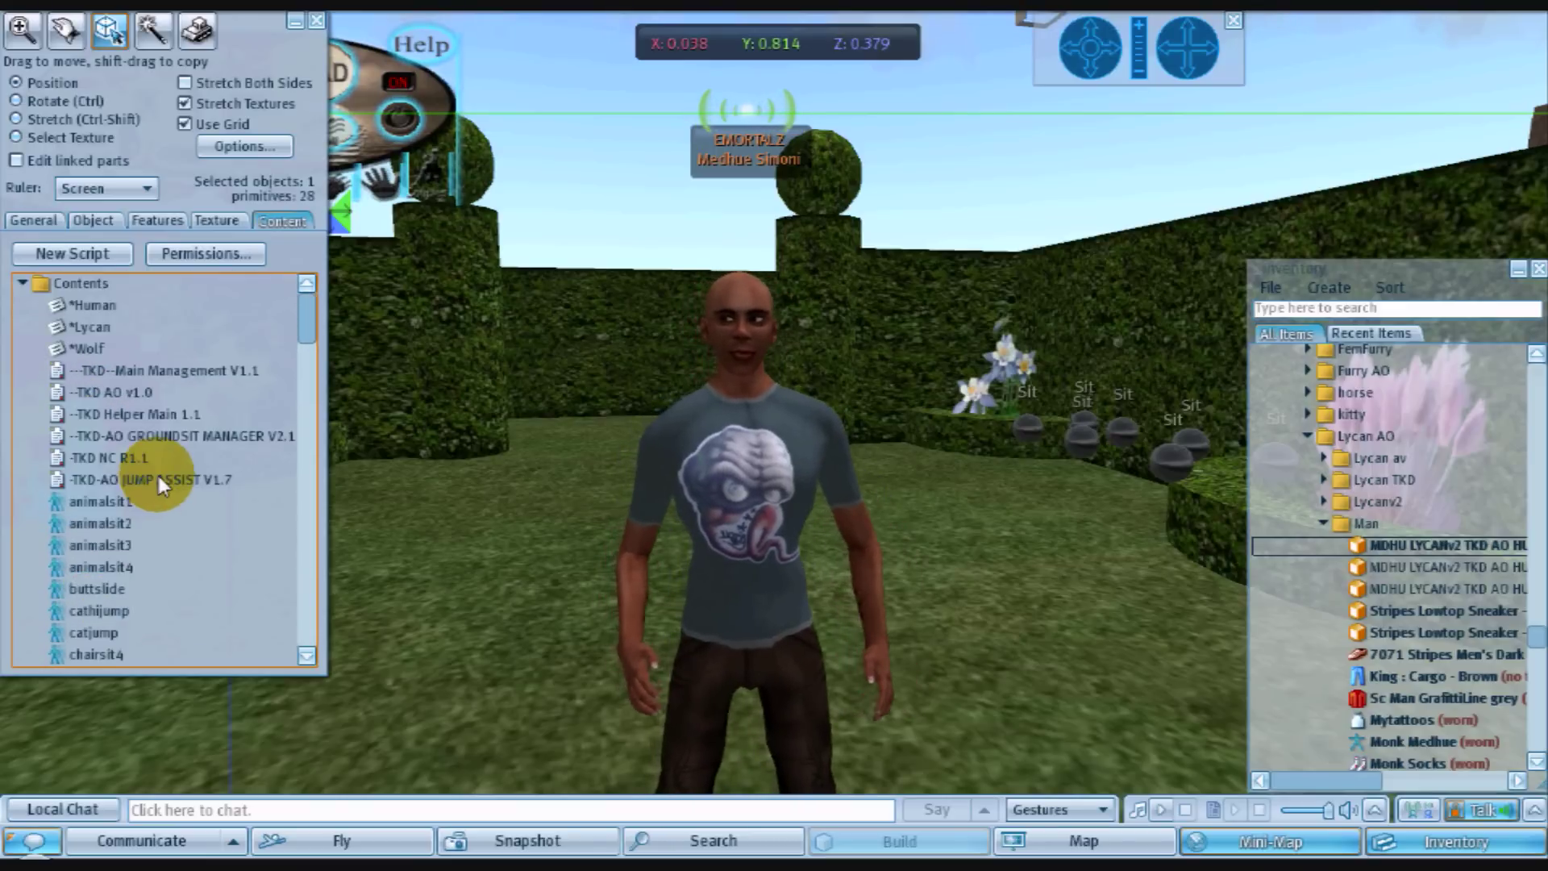
left_click(89, 307)
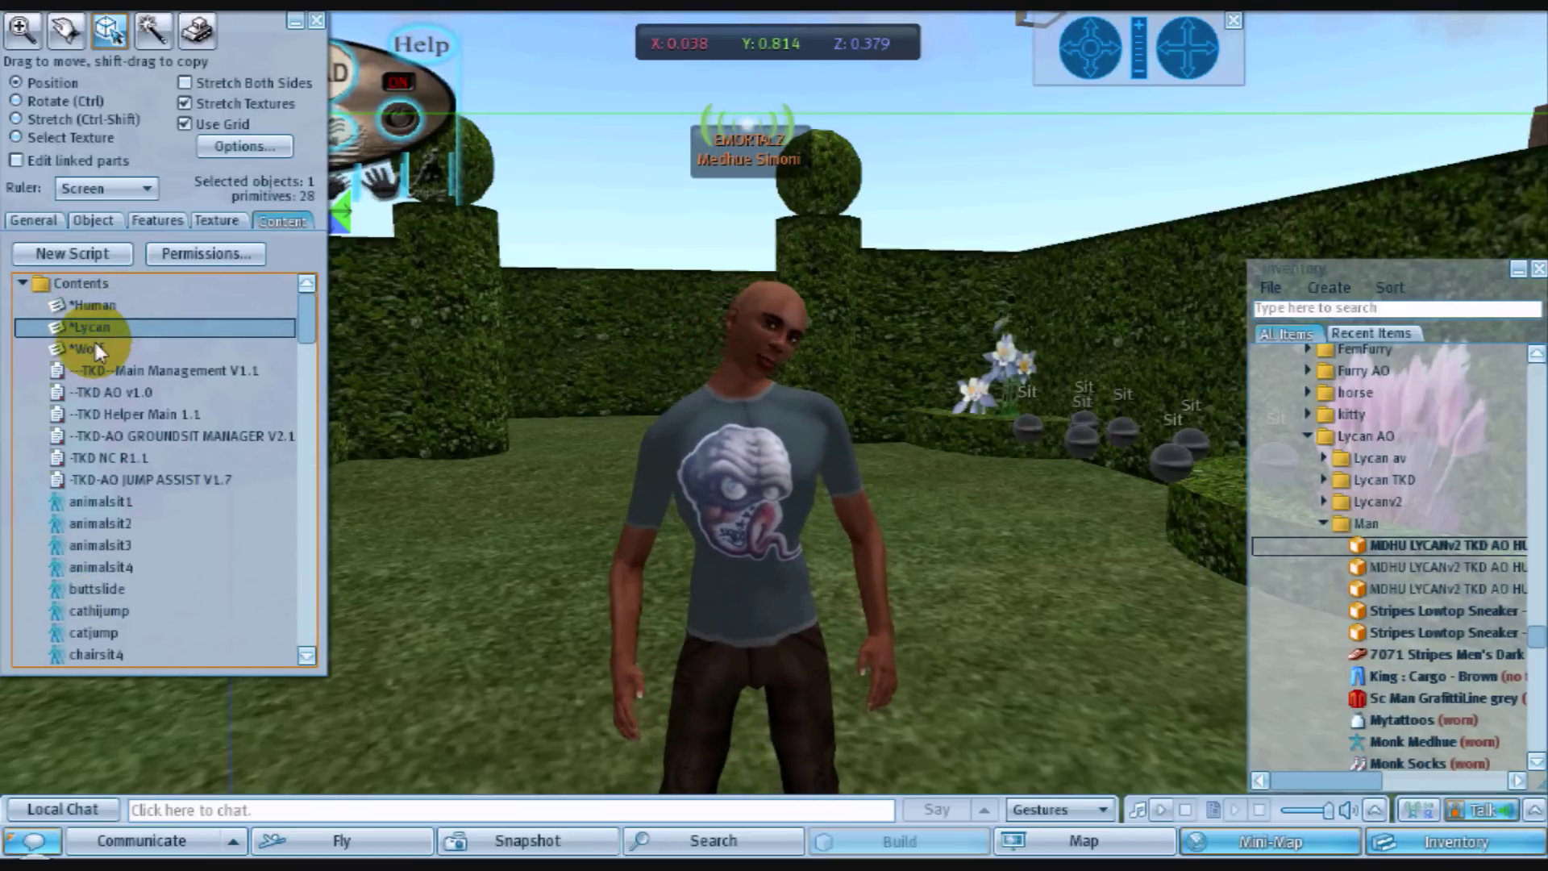
left_click(93, 338)
left_click(104, 308)
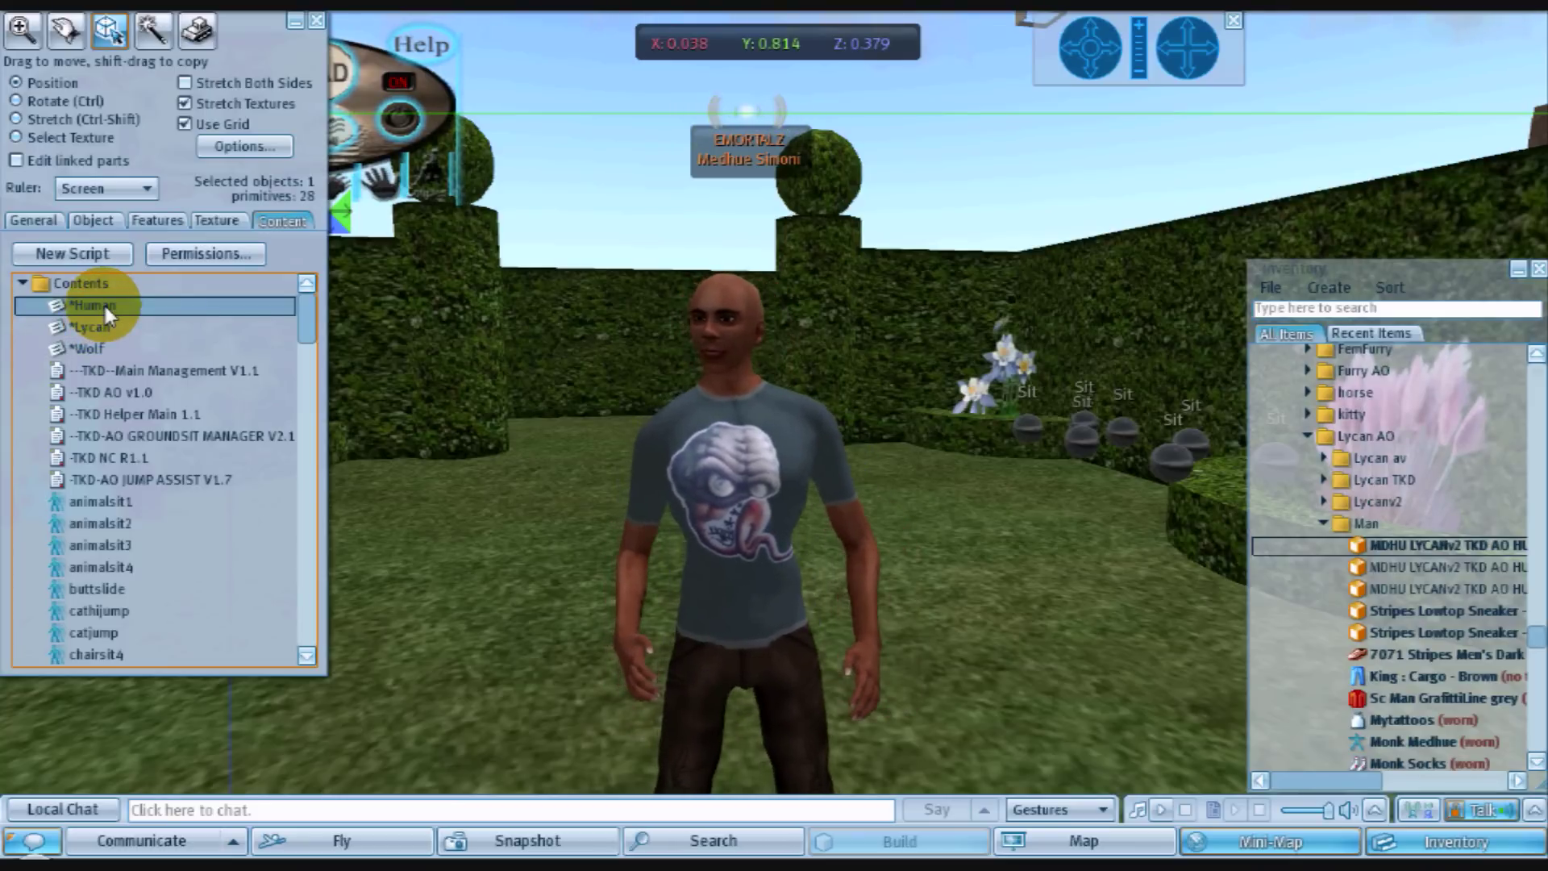
- Open the *Human notecard, widen its window and move it higher for easier reading
double_click(105, 306)
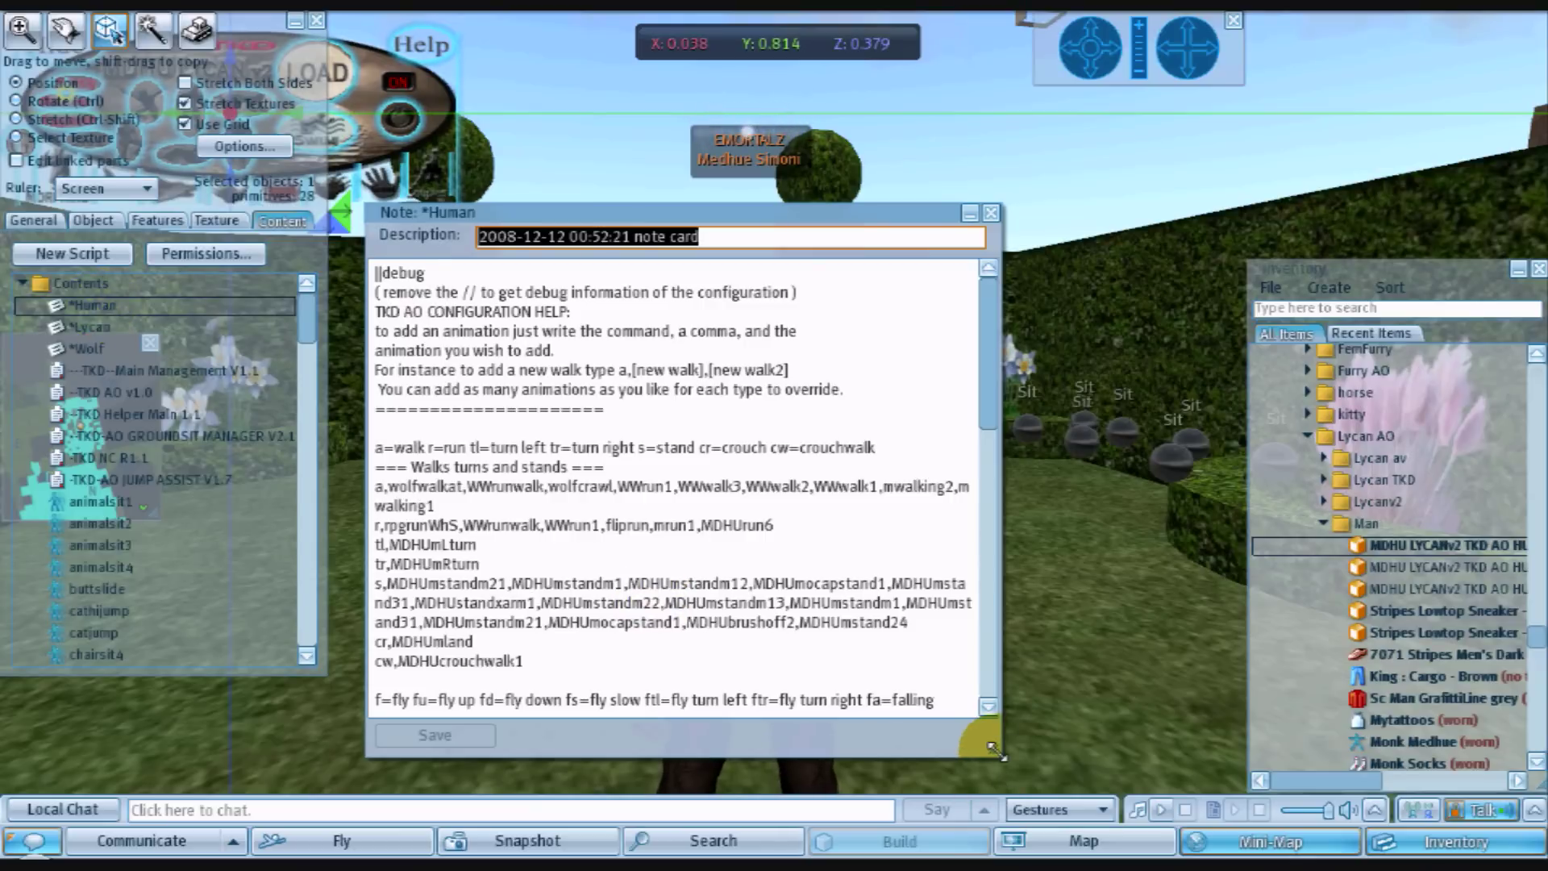
left_click_drag(998, 753, 1479, 741)
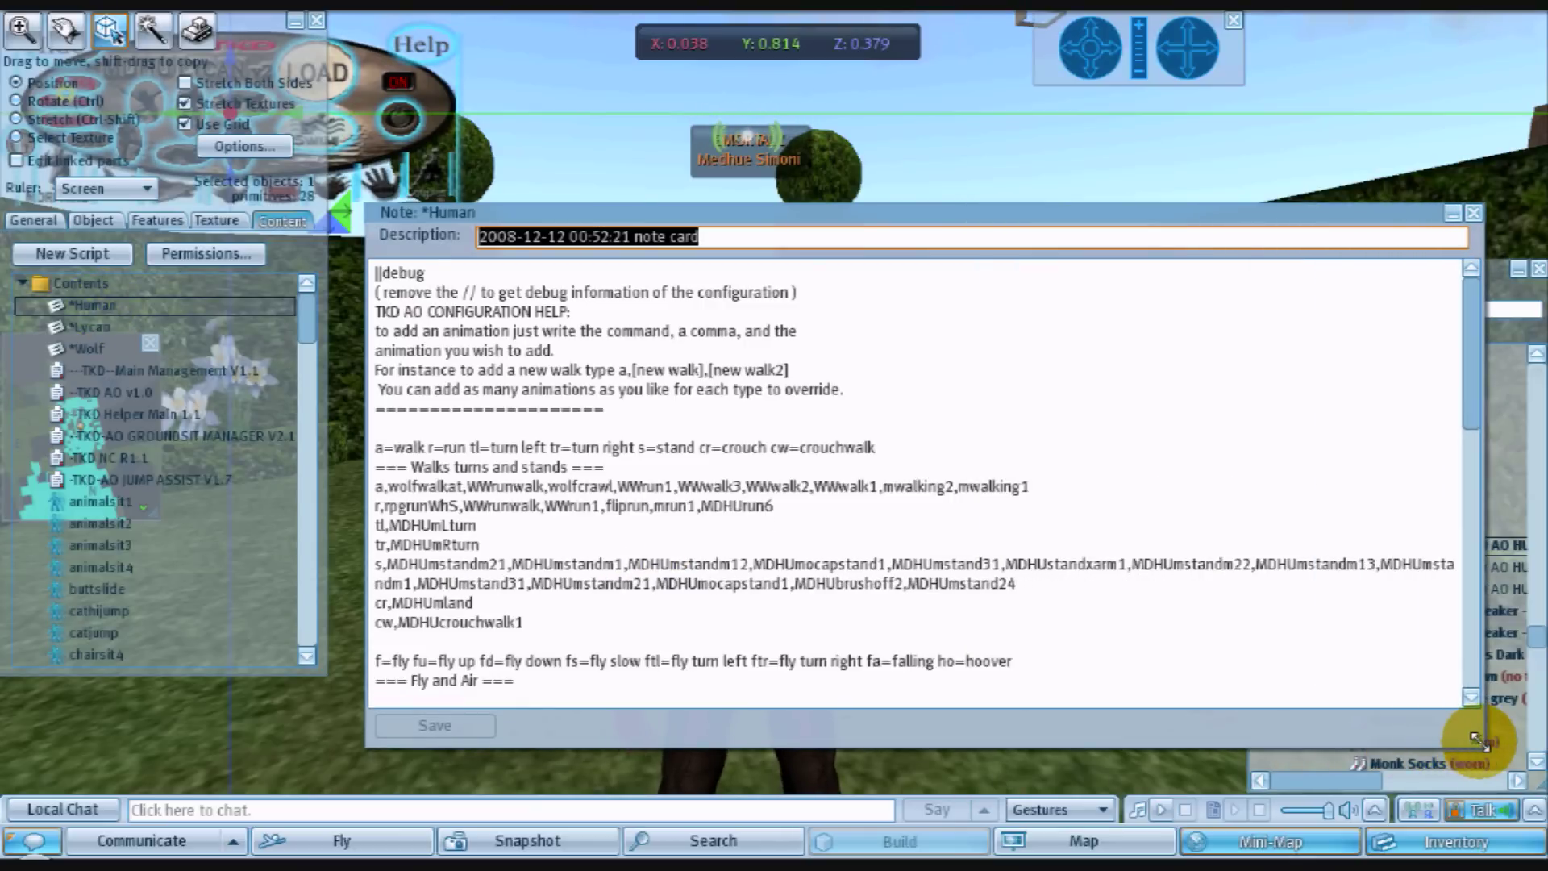
left_click_drag(768, 213, 733, 42)
- Read through the *Human notecard from the configuration help down to the special section
scroll(598, 404, "down", 2)
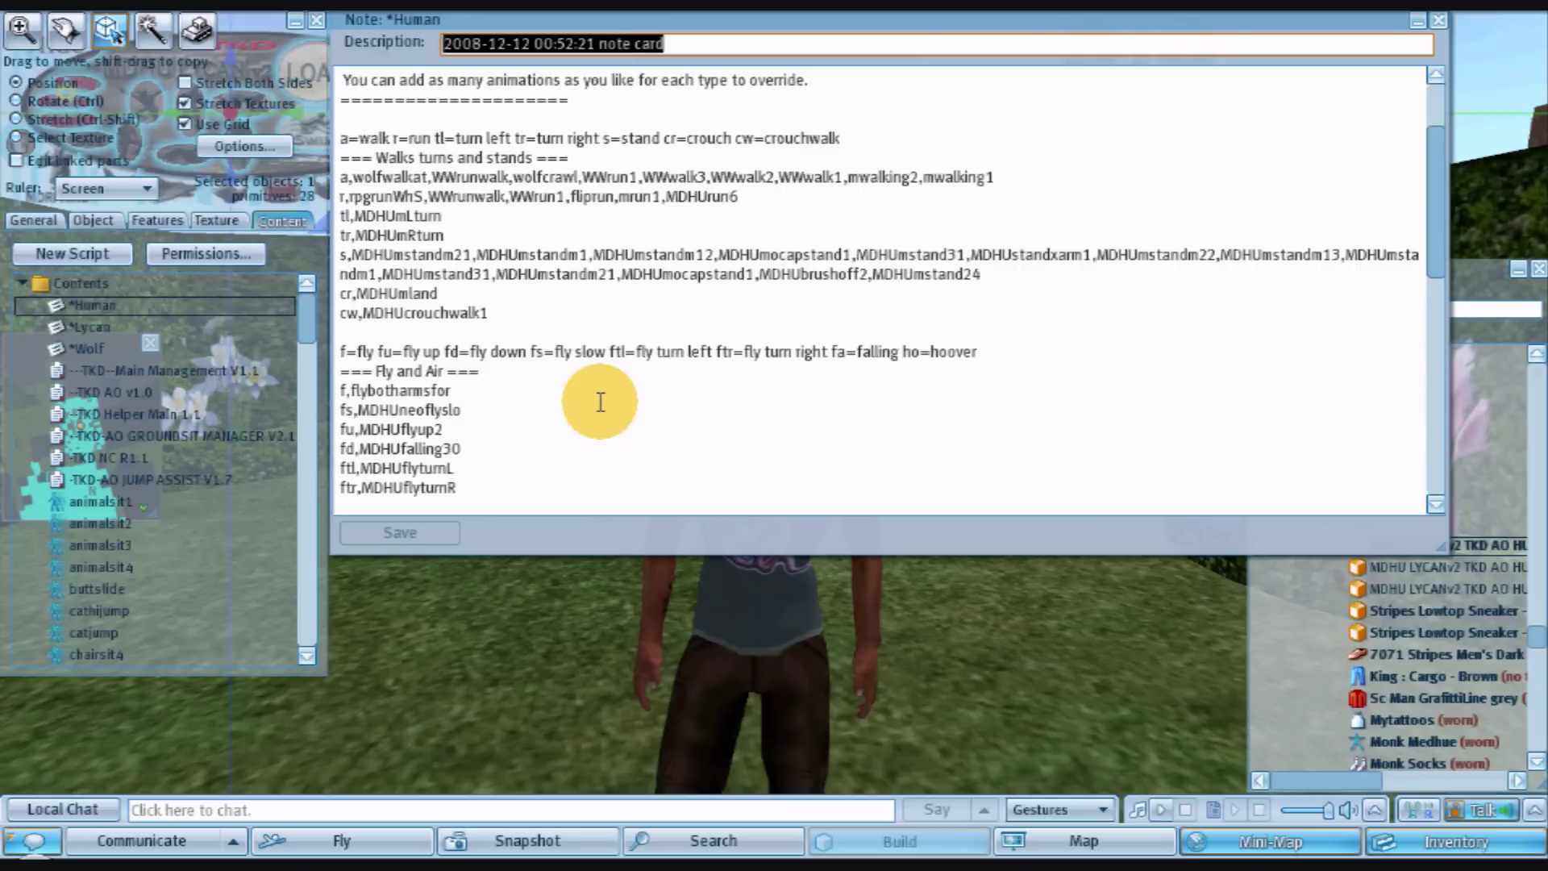
scroll(600, 401, "up", 2)
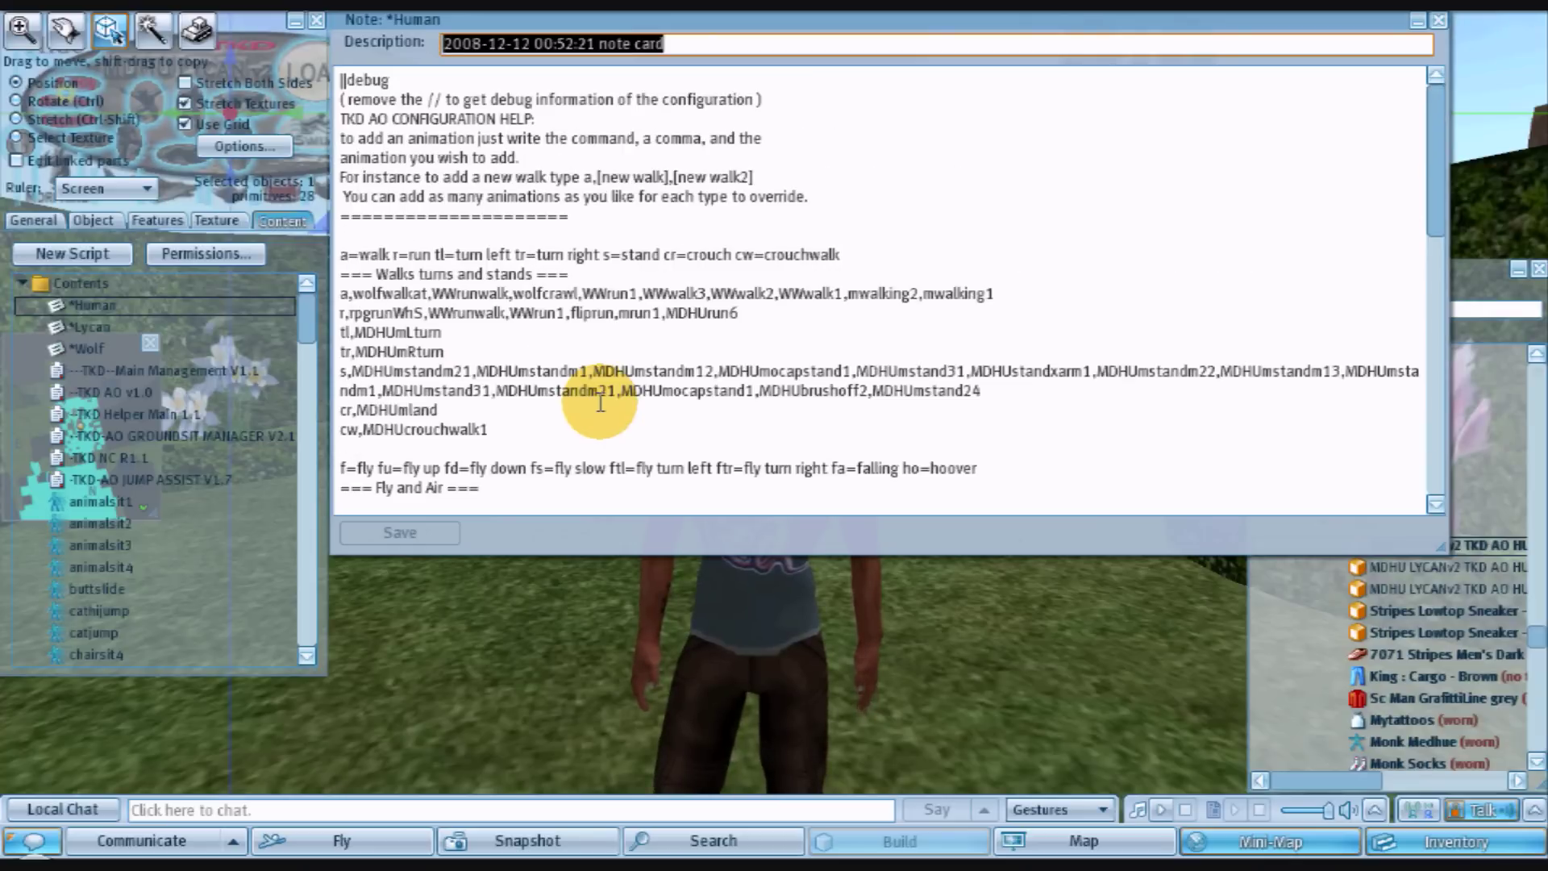
scroll(600, 401, "down", 3)
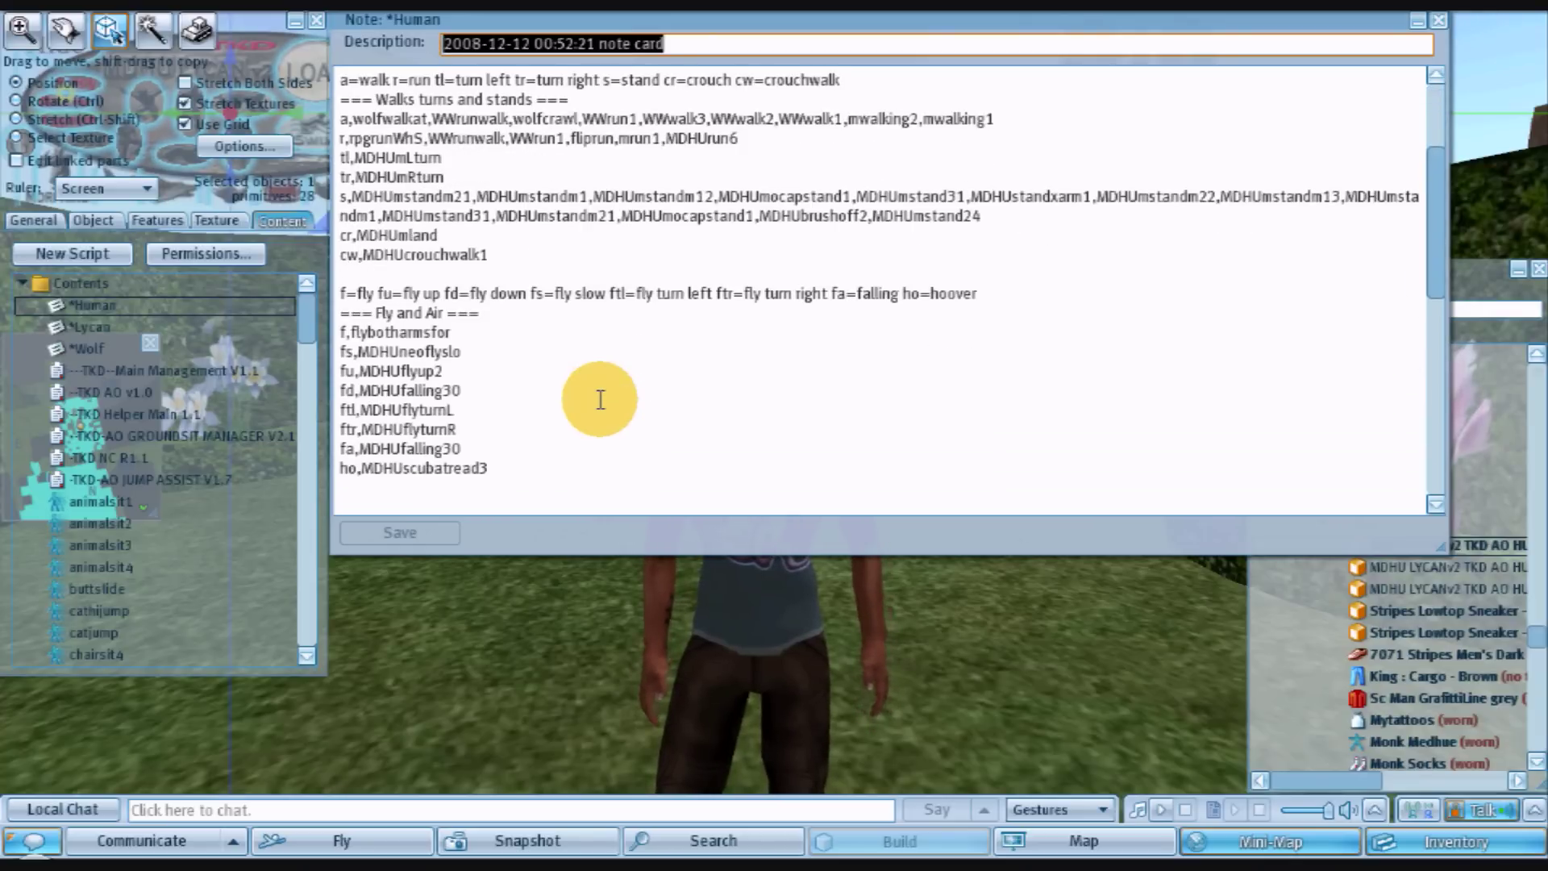
scroll(597, 403, "down", 1)
scroll(592, 413, "down", 1)
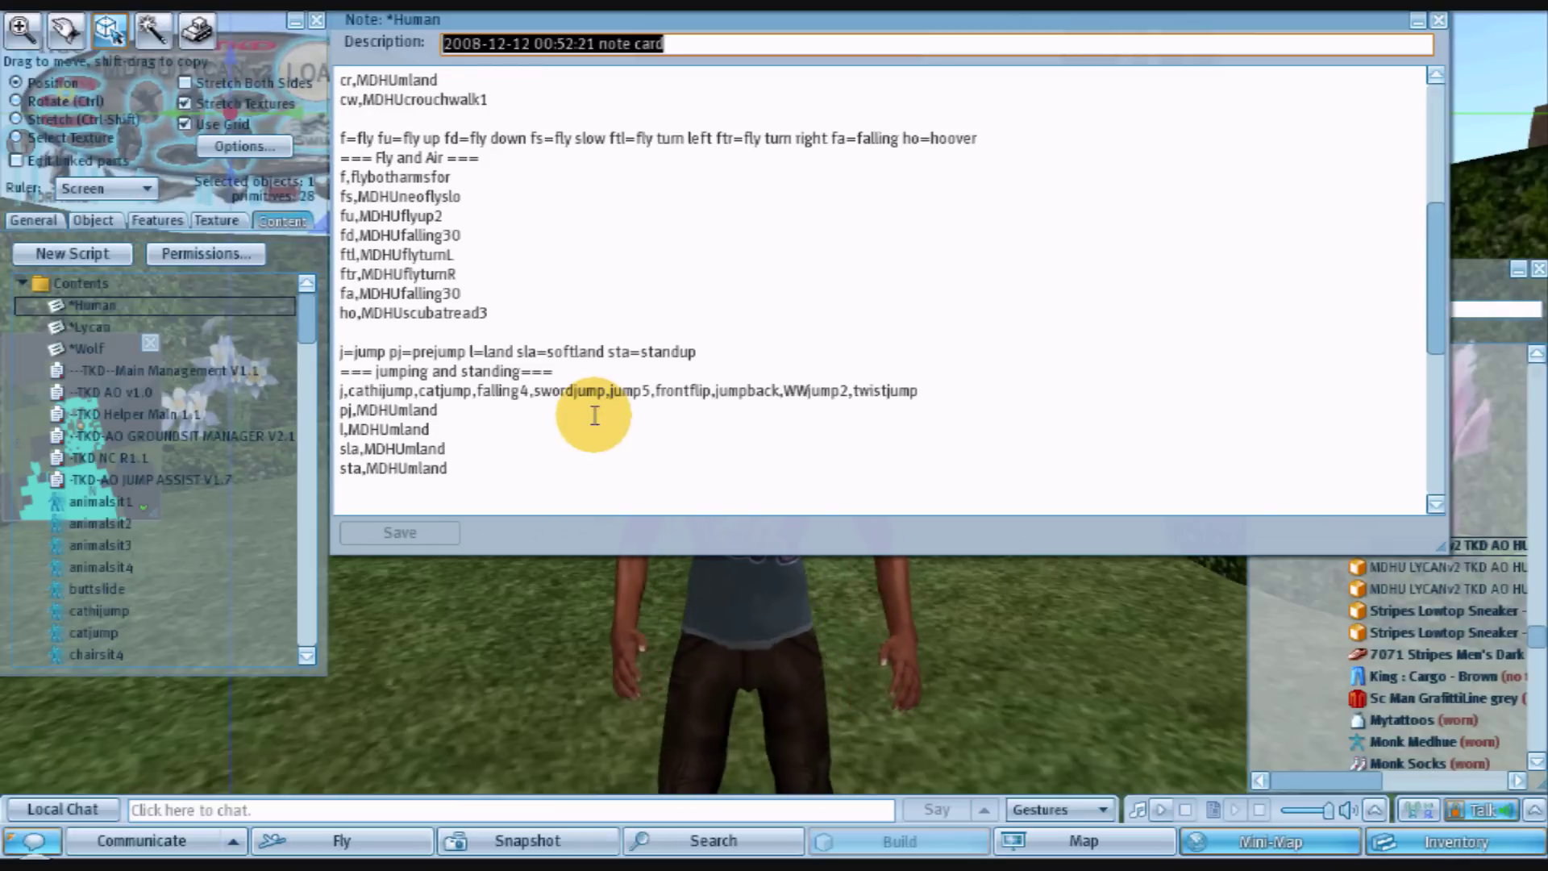
scroll(594, 416, "down", 7)
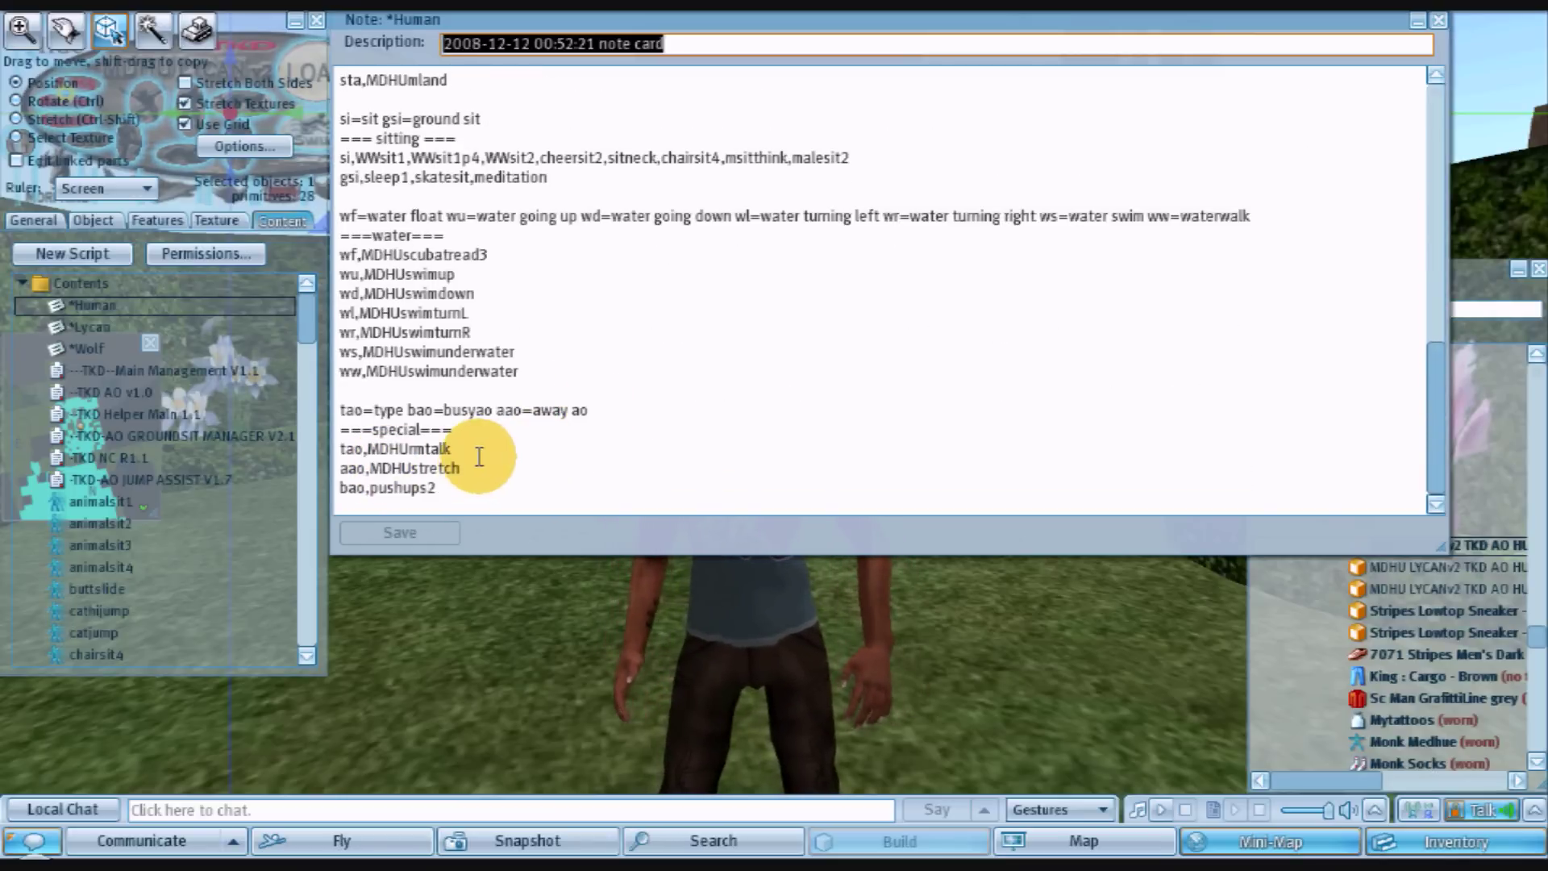
- Examine the typing, away and busy animation entries (tao, aao, bao) in the *Human notecard's special section
left_click_drag(450, 450, 405, 449)
scroll(557, 439, "up", 2)
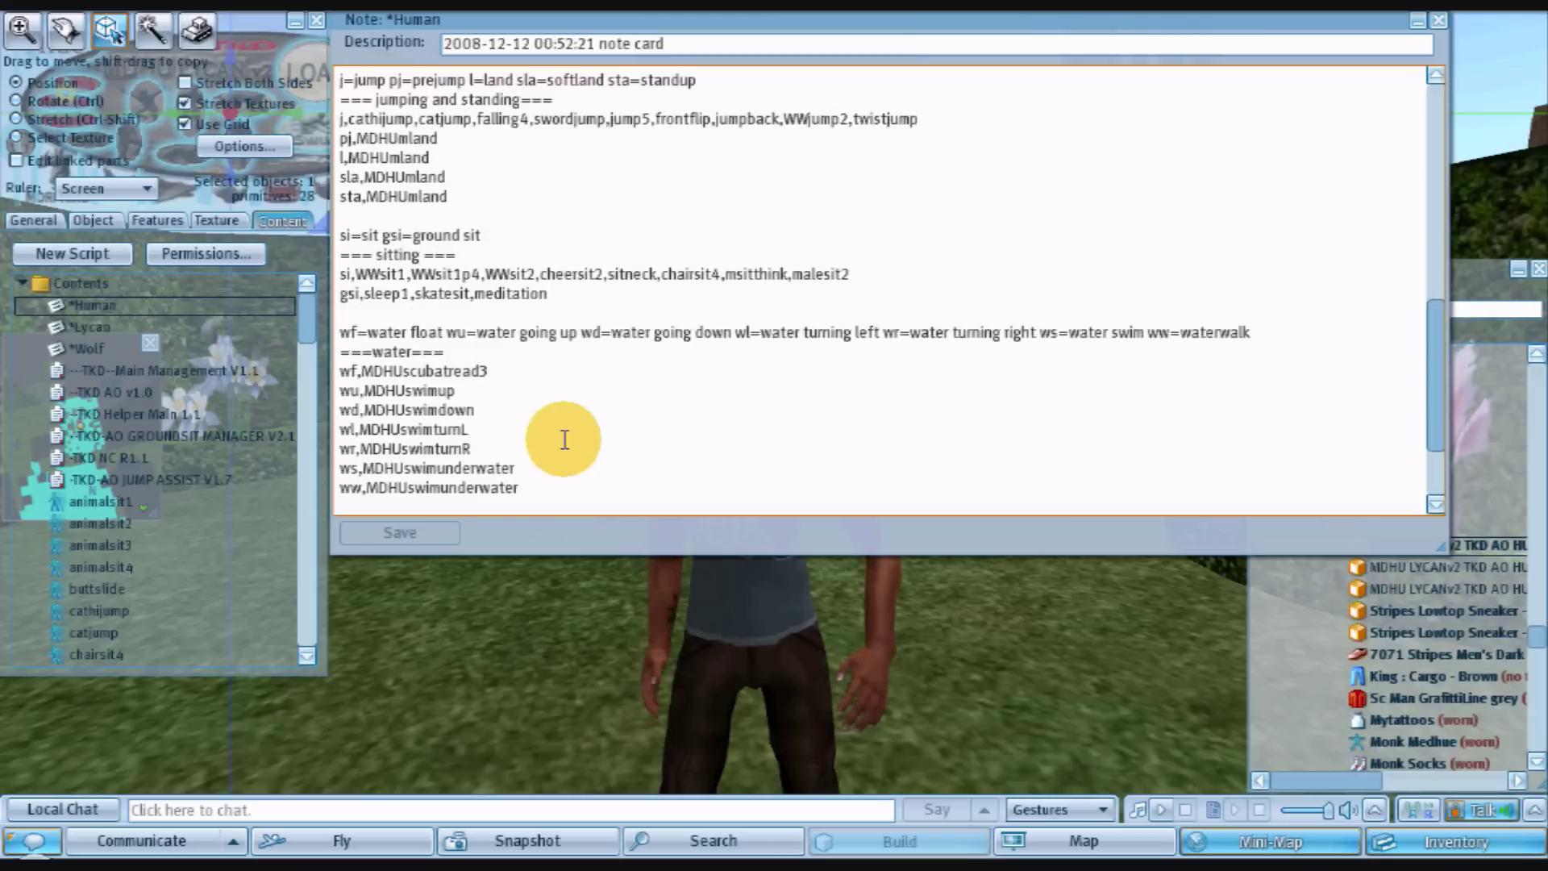
scroll(565, 440, "up", 5)
scroll(566, 441, "down", 5)
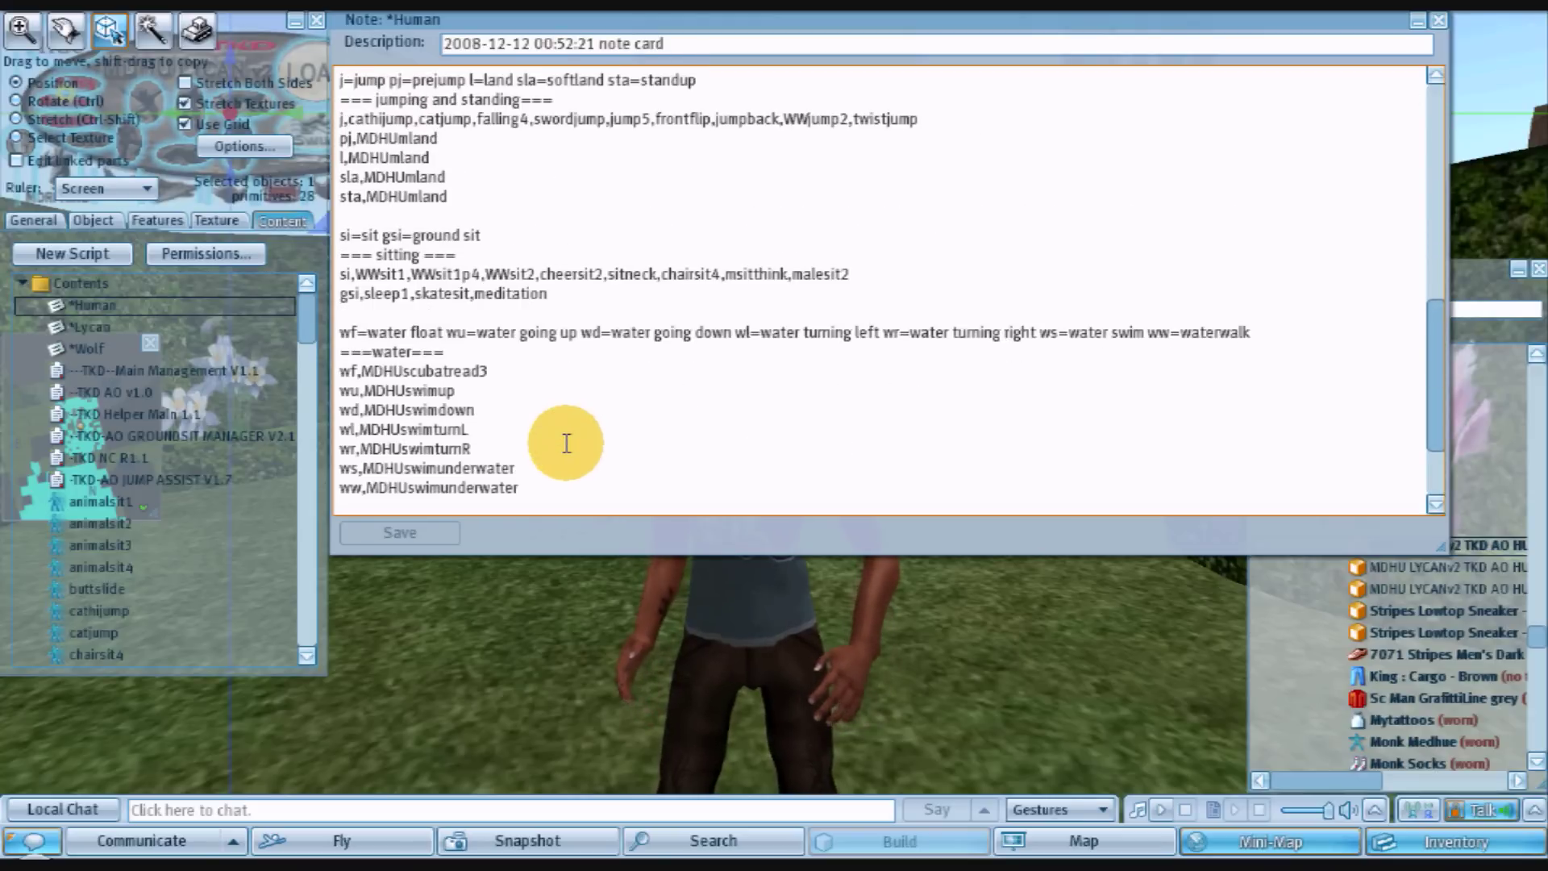
scroll(566, 443, "down", 2)
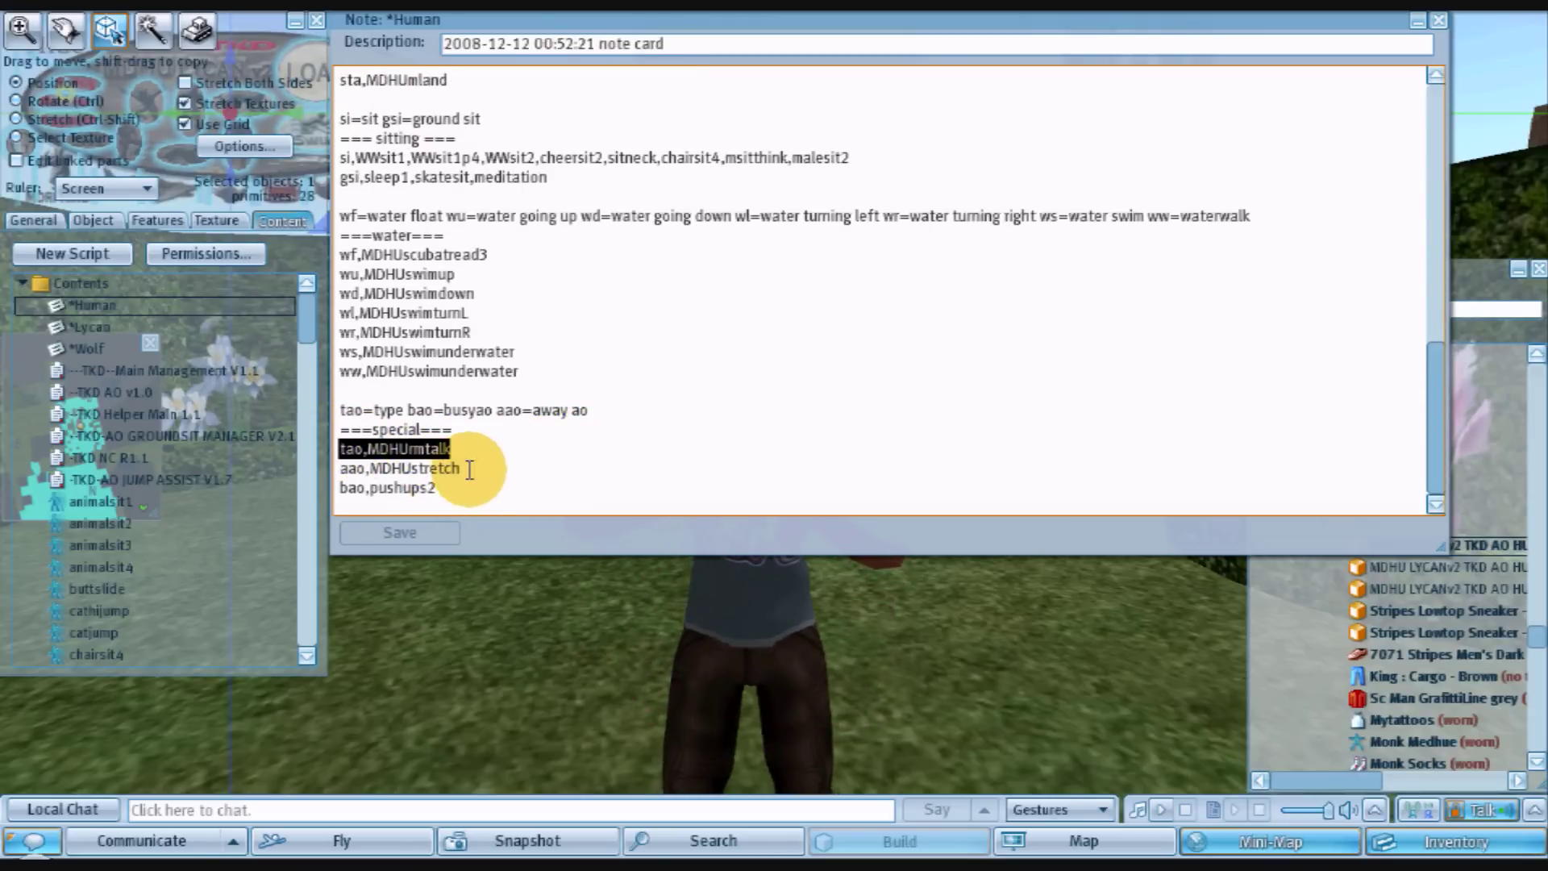
left_click_drag(470, 470, 367, 470)
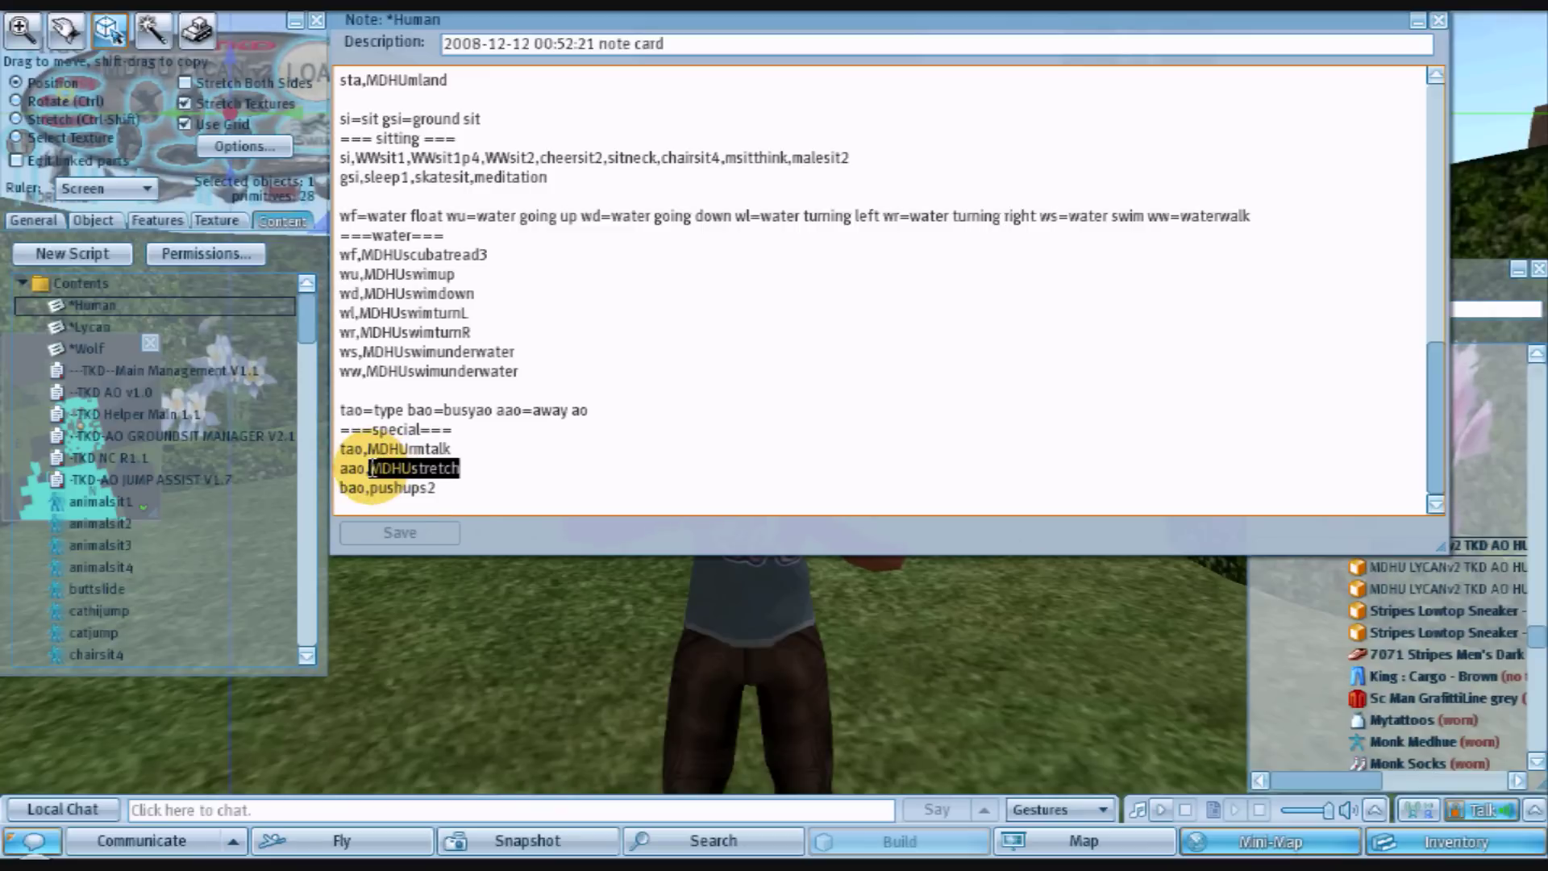
left_click_drag(439, 488, 395, 489)
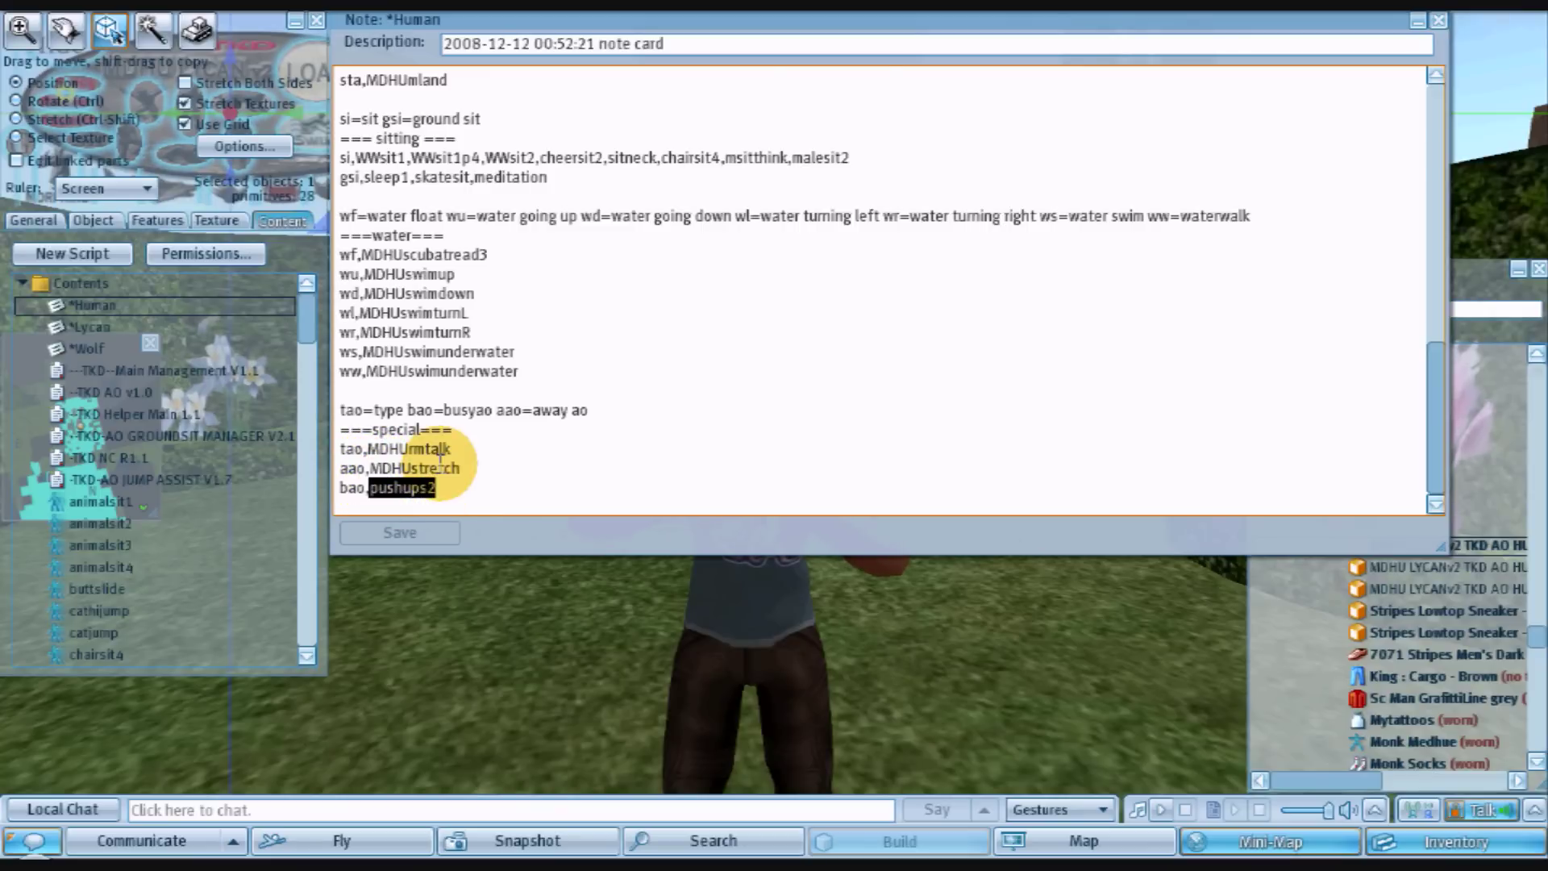
- Review the *Human notecard back up to the walks, turns and stands section and examine the animations on the stand line
scroll(451, 435, "up", 3)
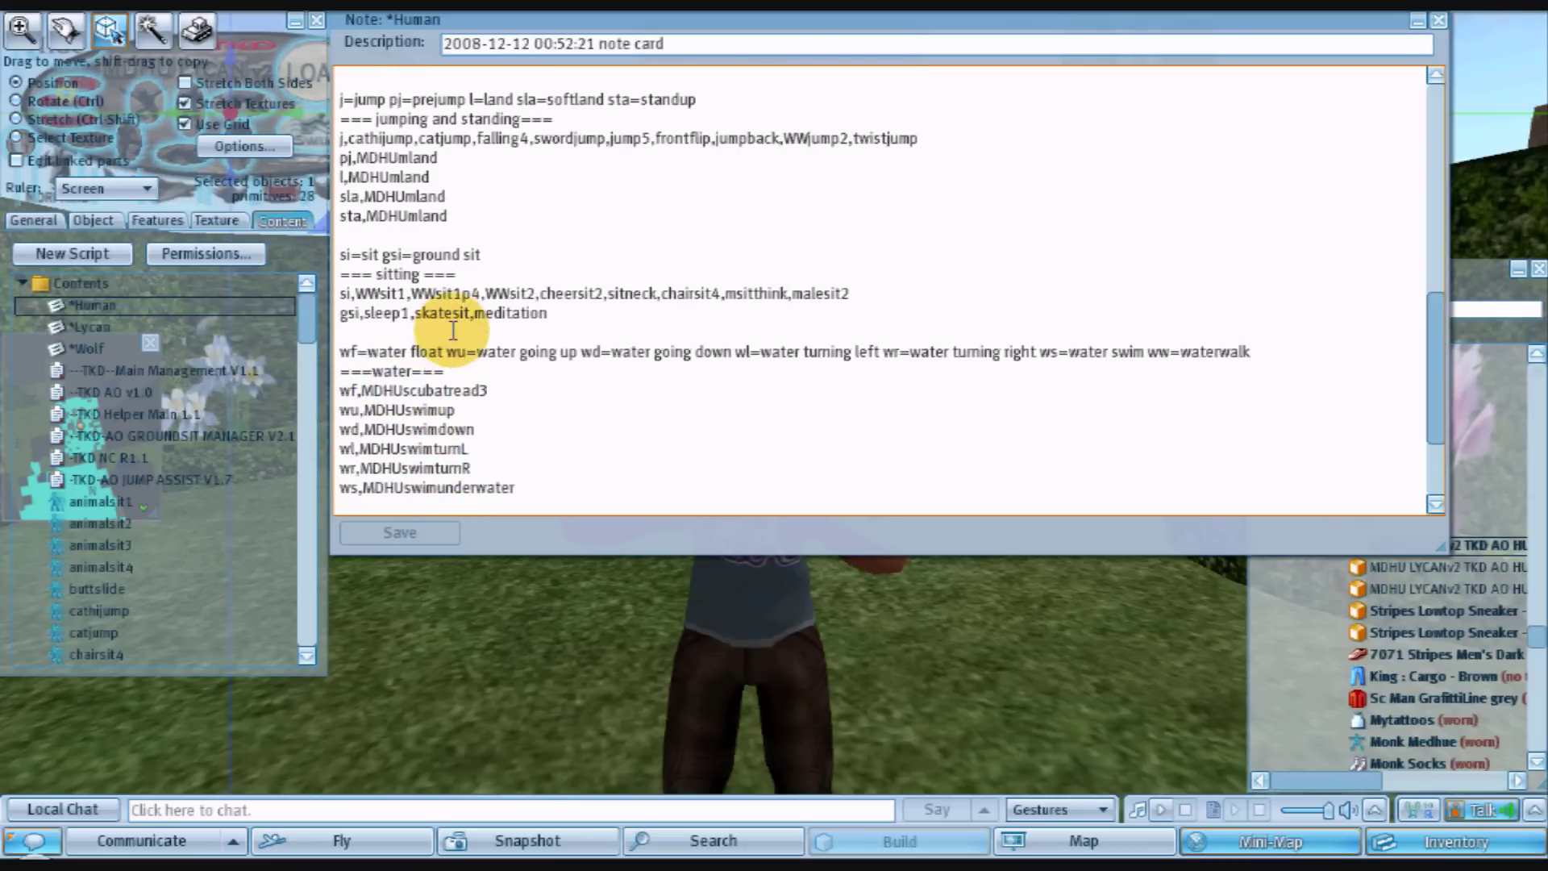
scroll(452, 323, "up", 3)
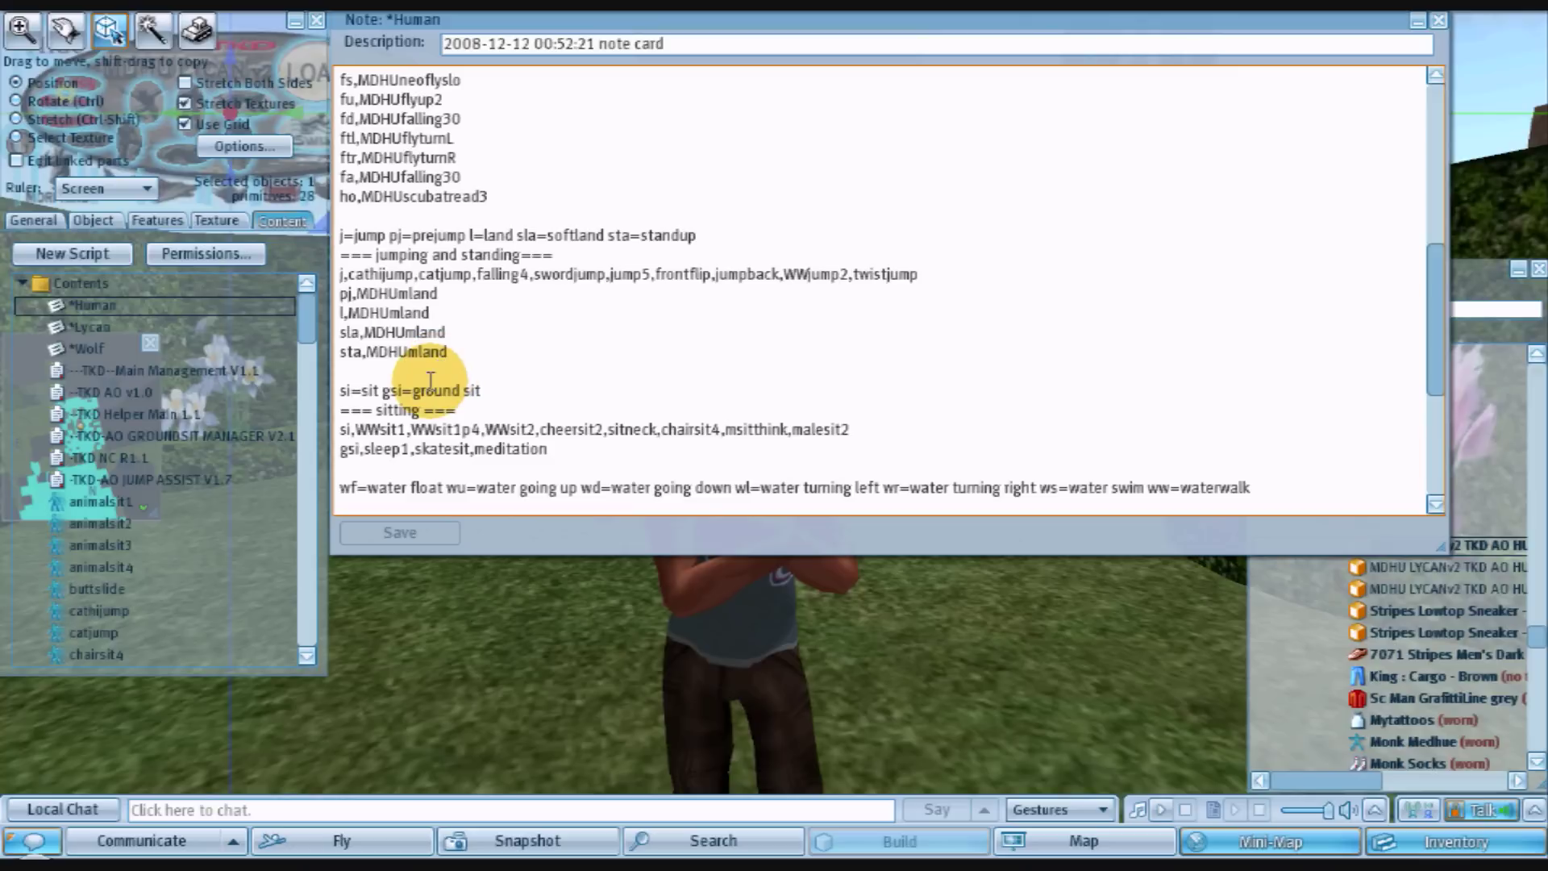
scroll(408, 379, "up", 6)
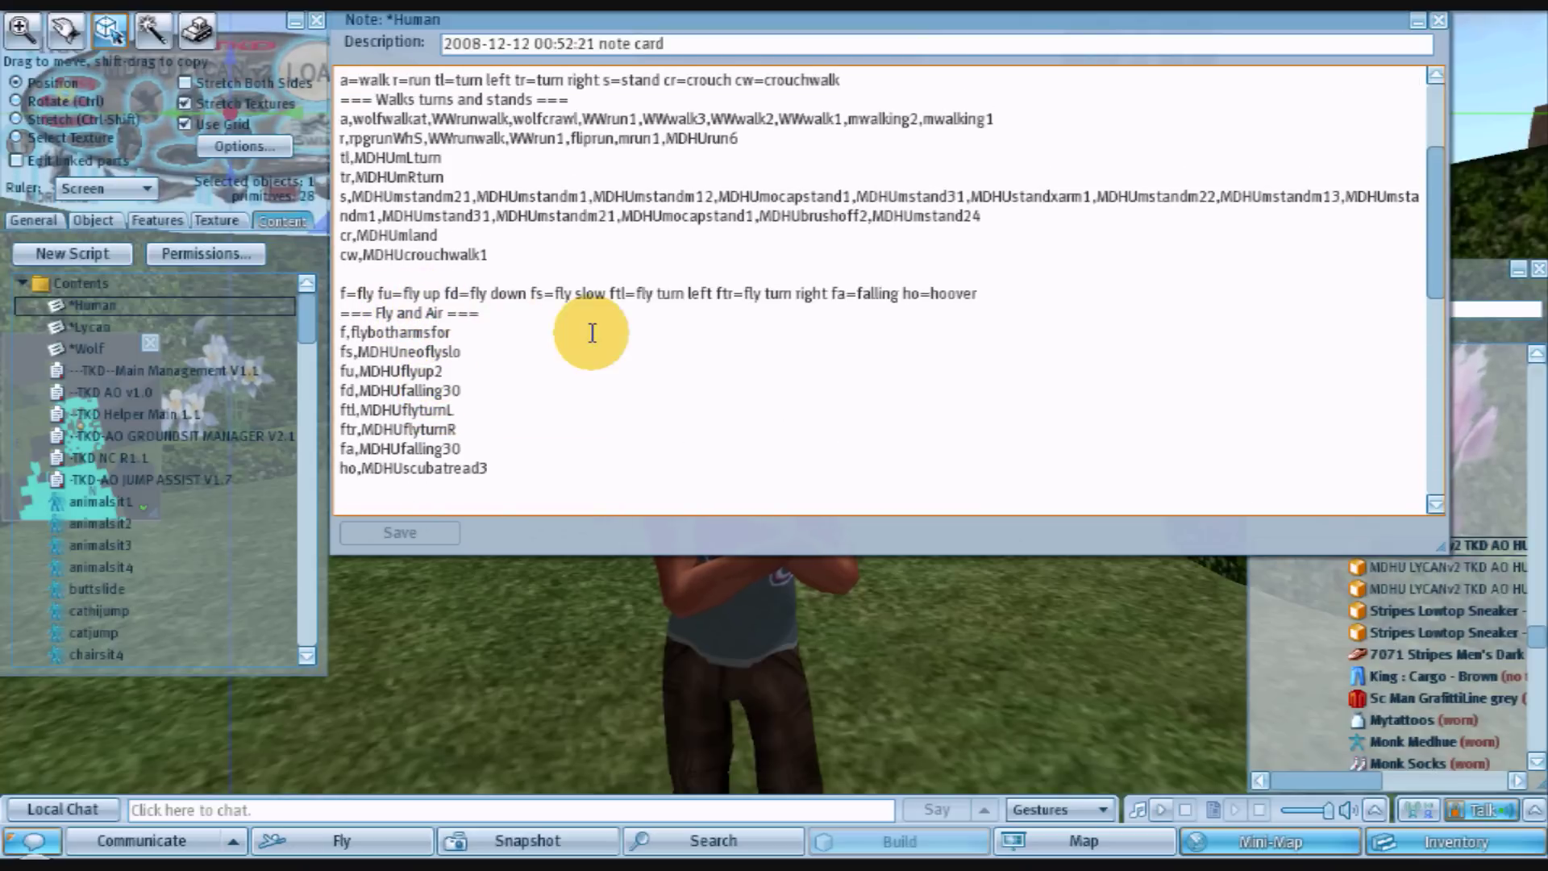
scroll(592, 332, "up", 3)
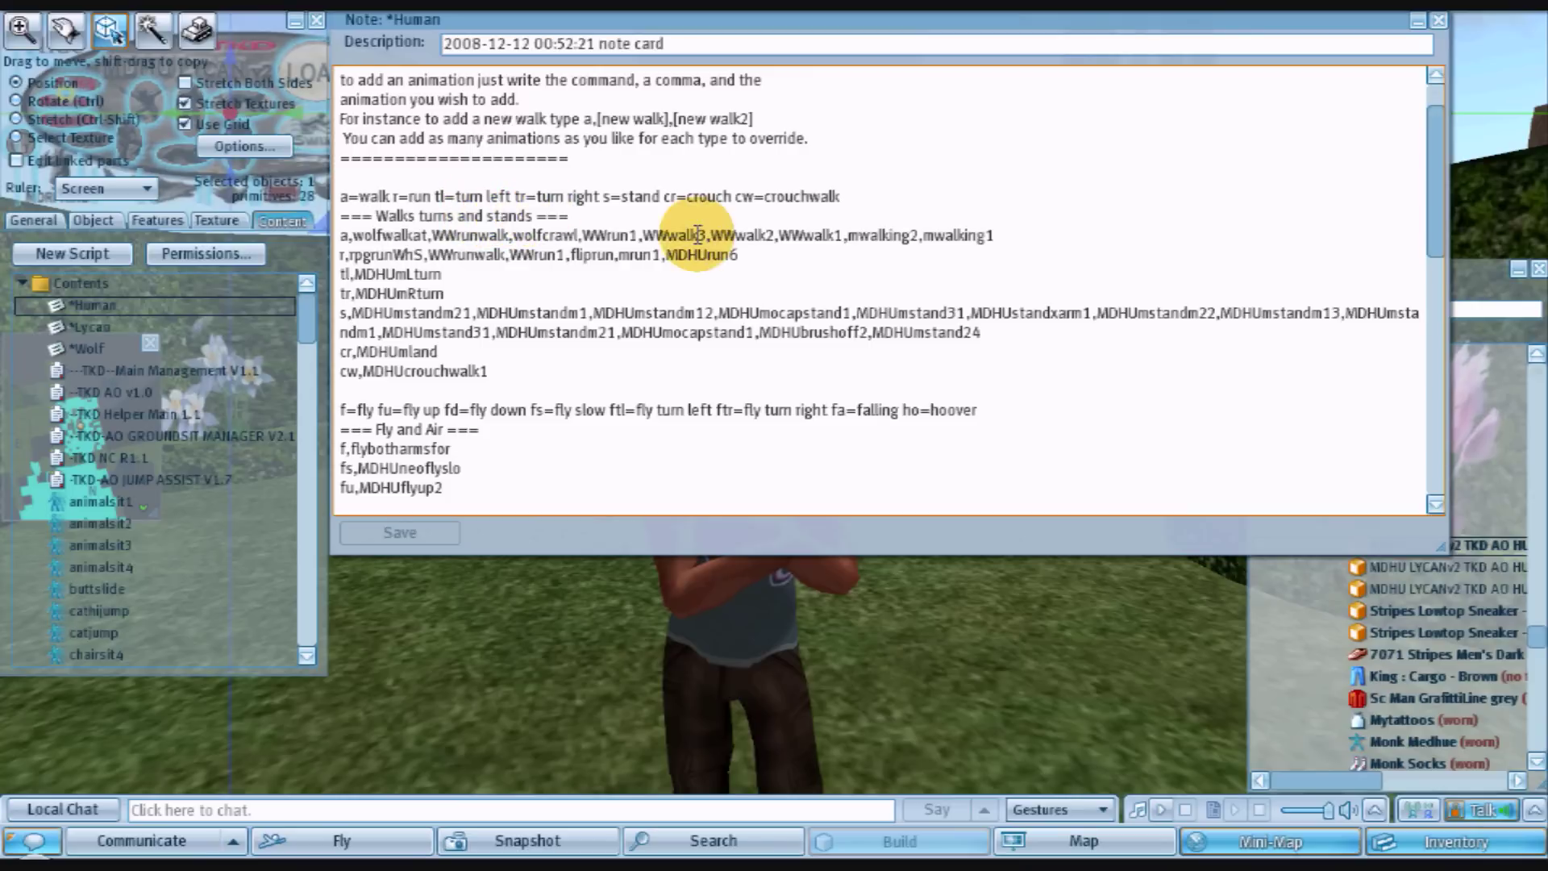
scroll(726, 258, "up", 1)
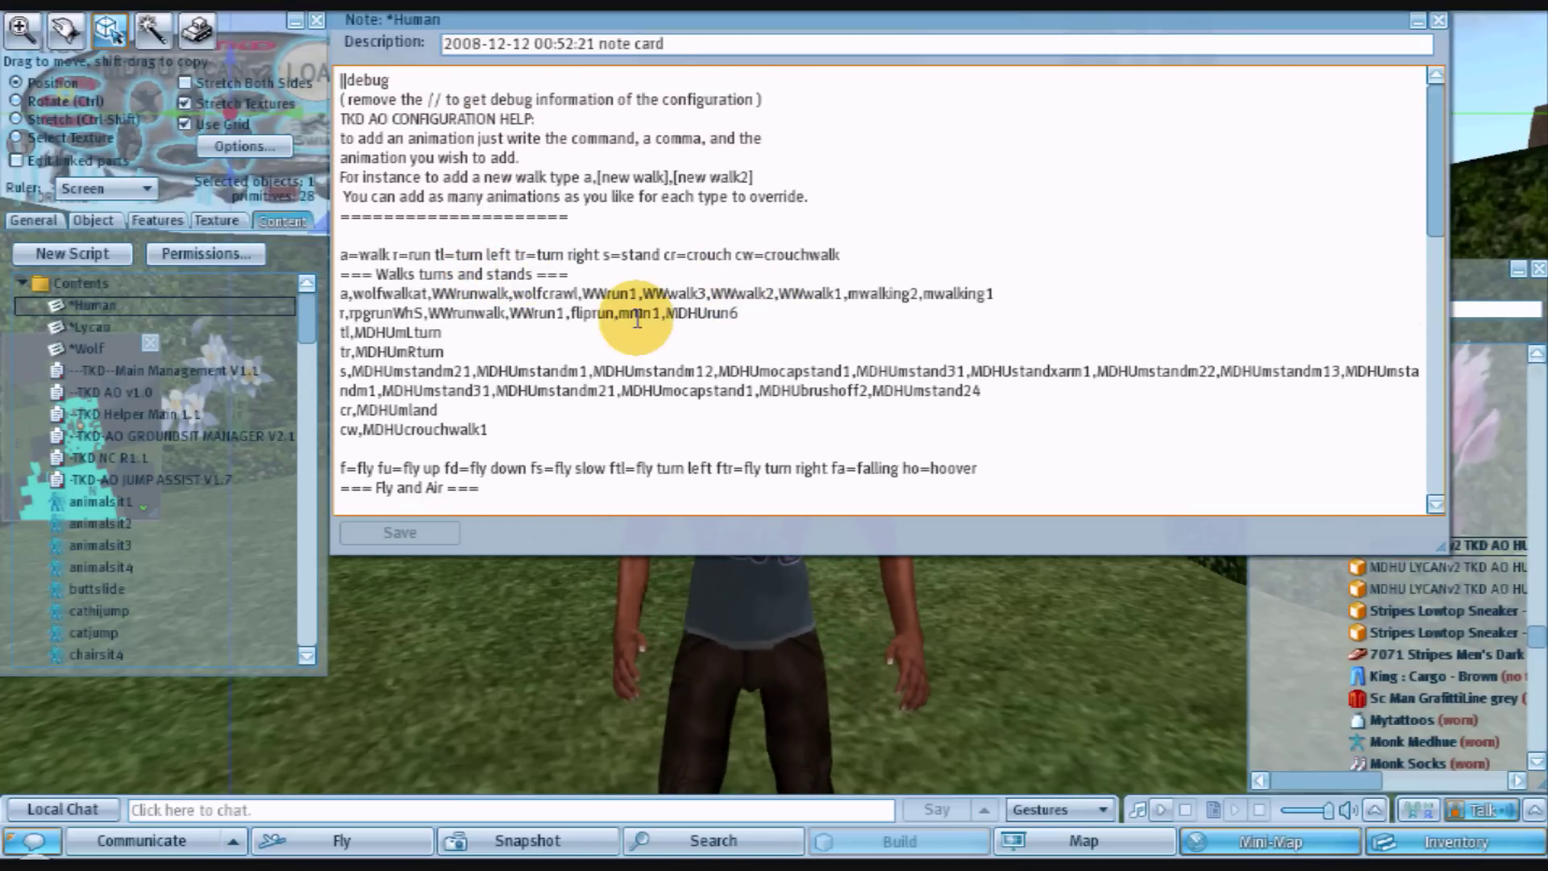
left_click(985, 392)
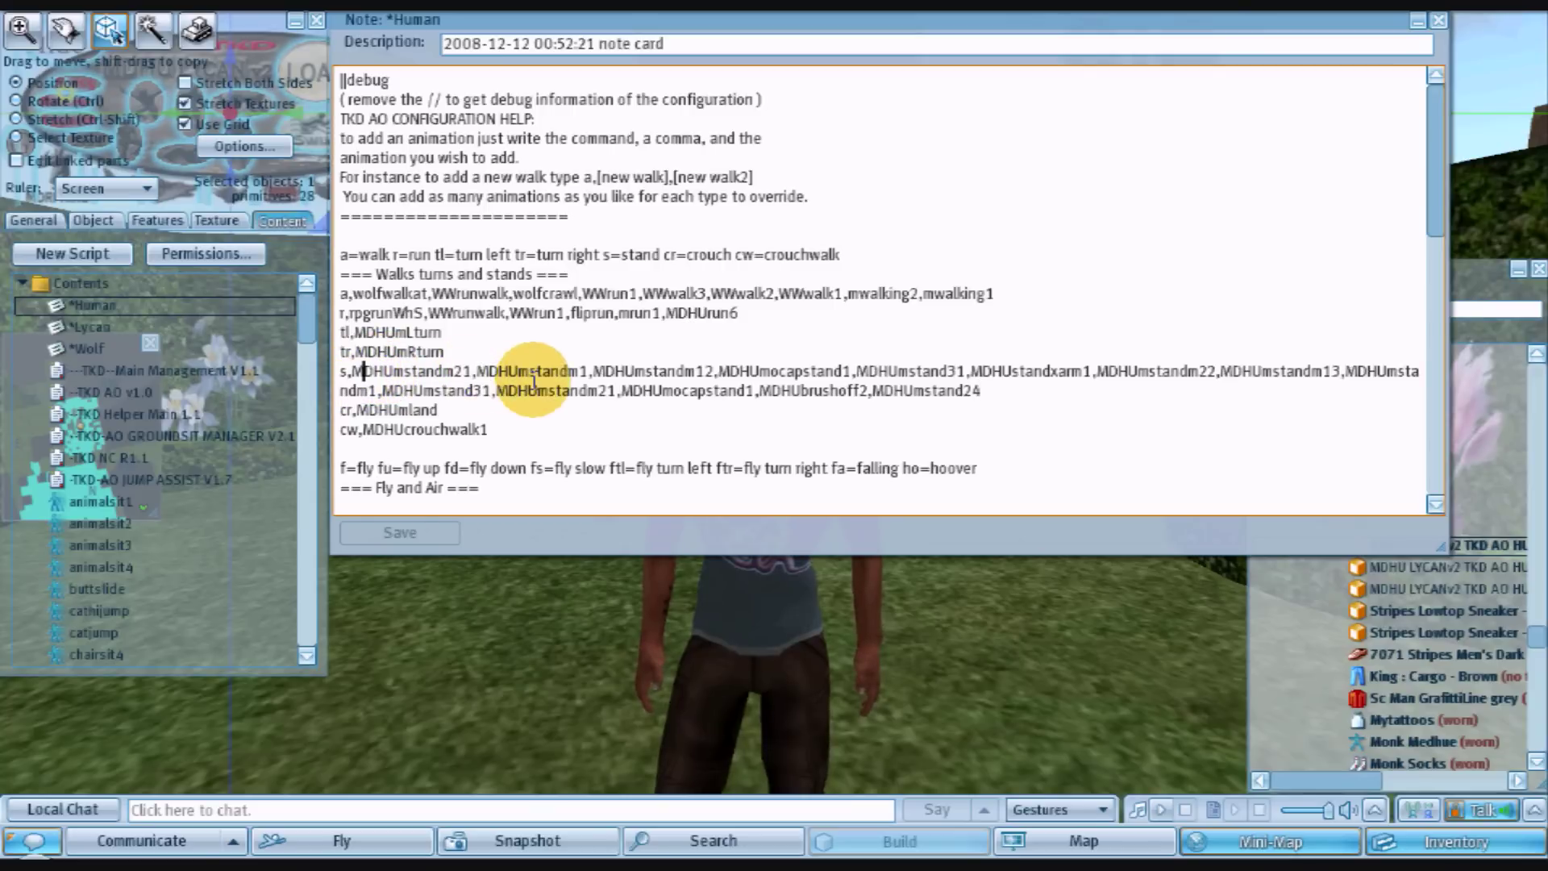
left_click(488, 372)
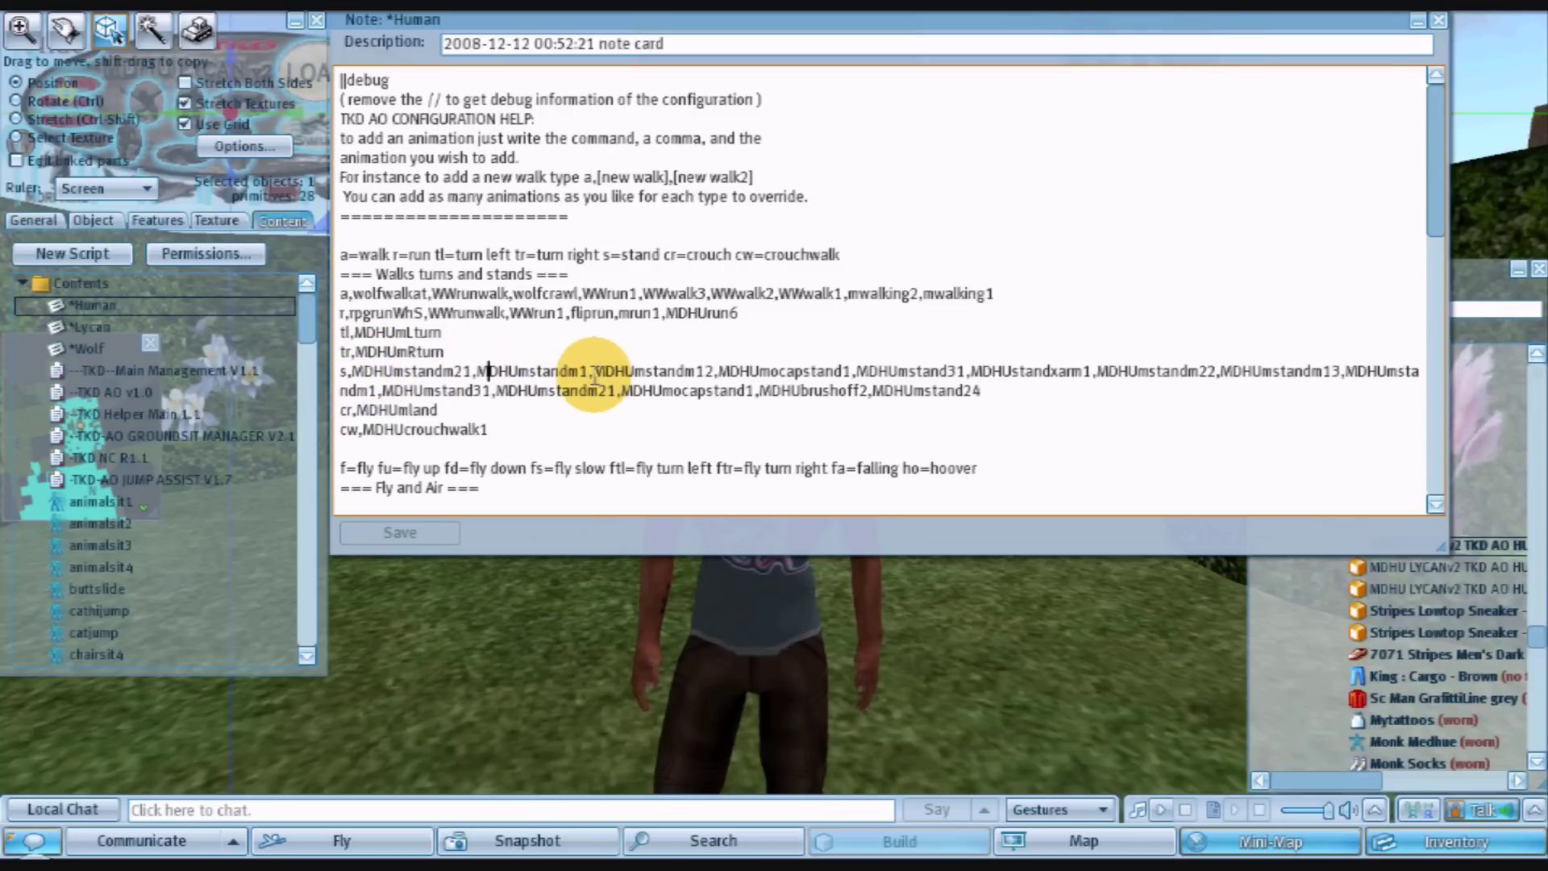
left_click(594, 373)
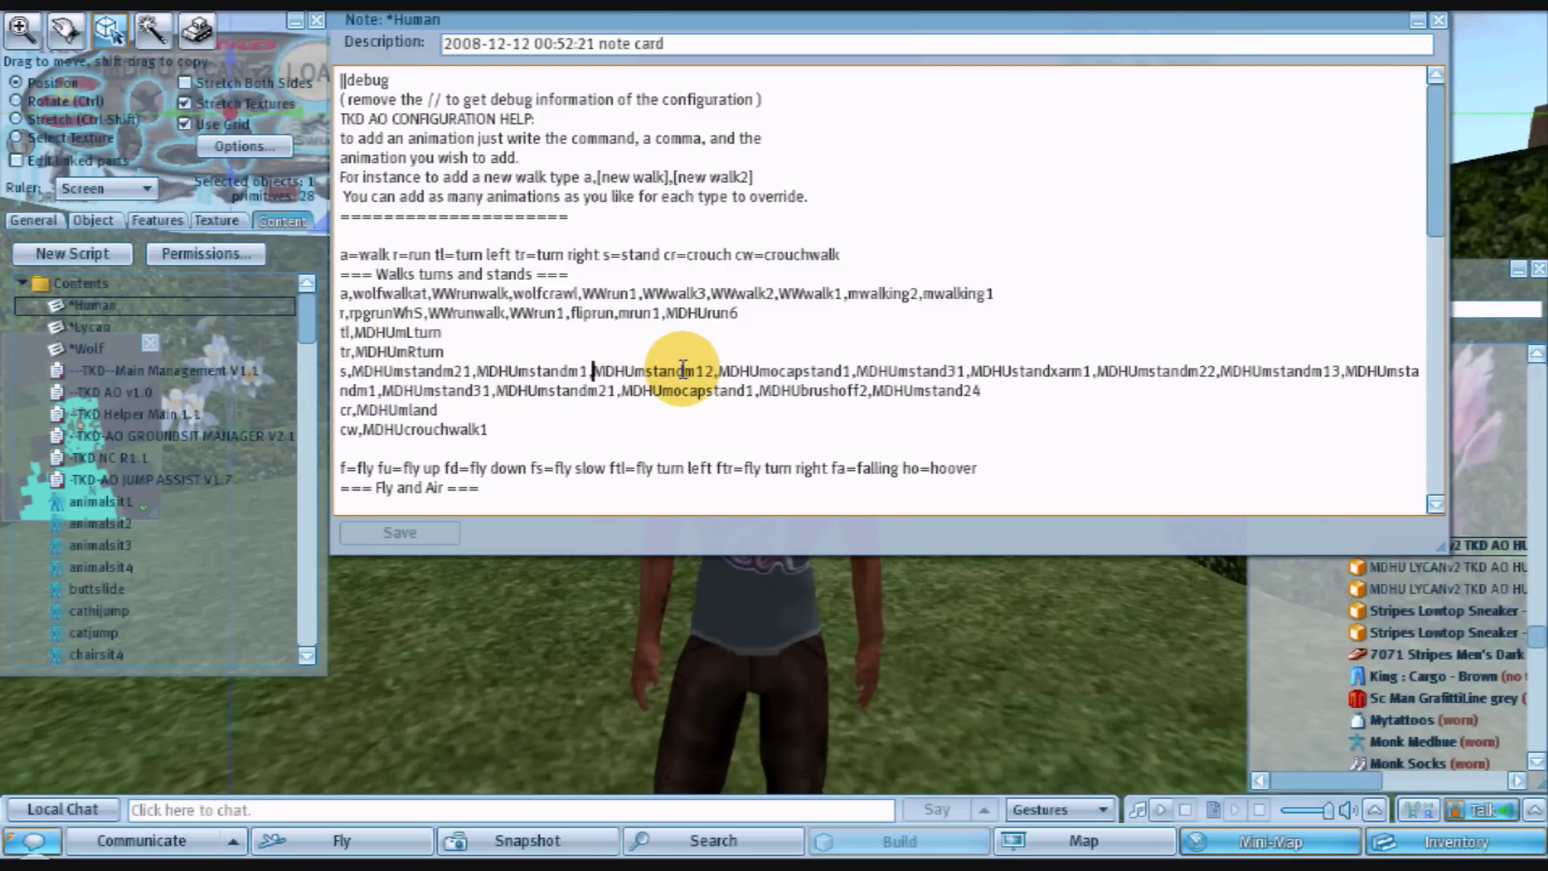
- Add two extra stand lines reading s,MDHUbrushoff2,MDHUmstand24 below the existing stand line in the *Human notecard
left_click(990, 395)
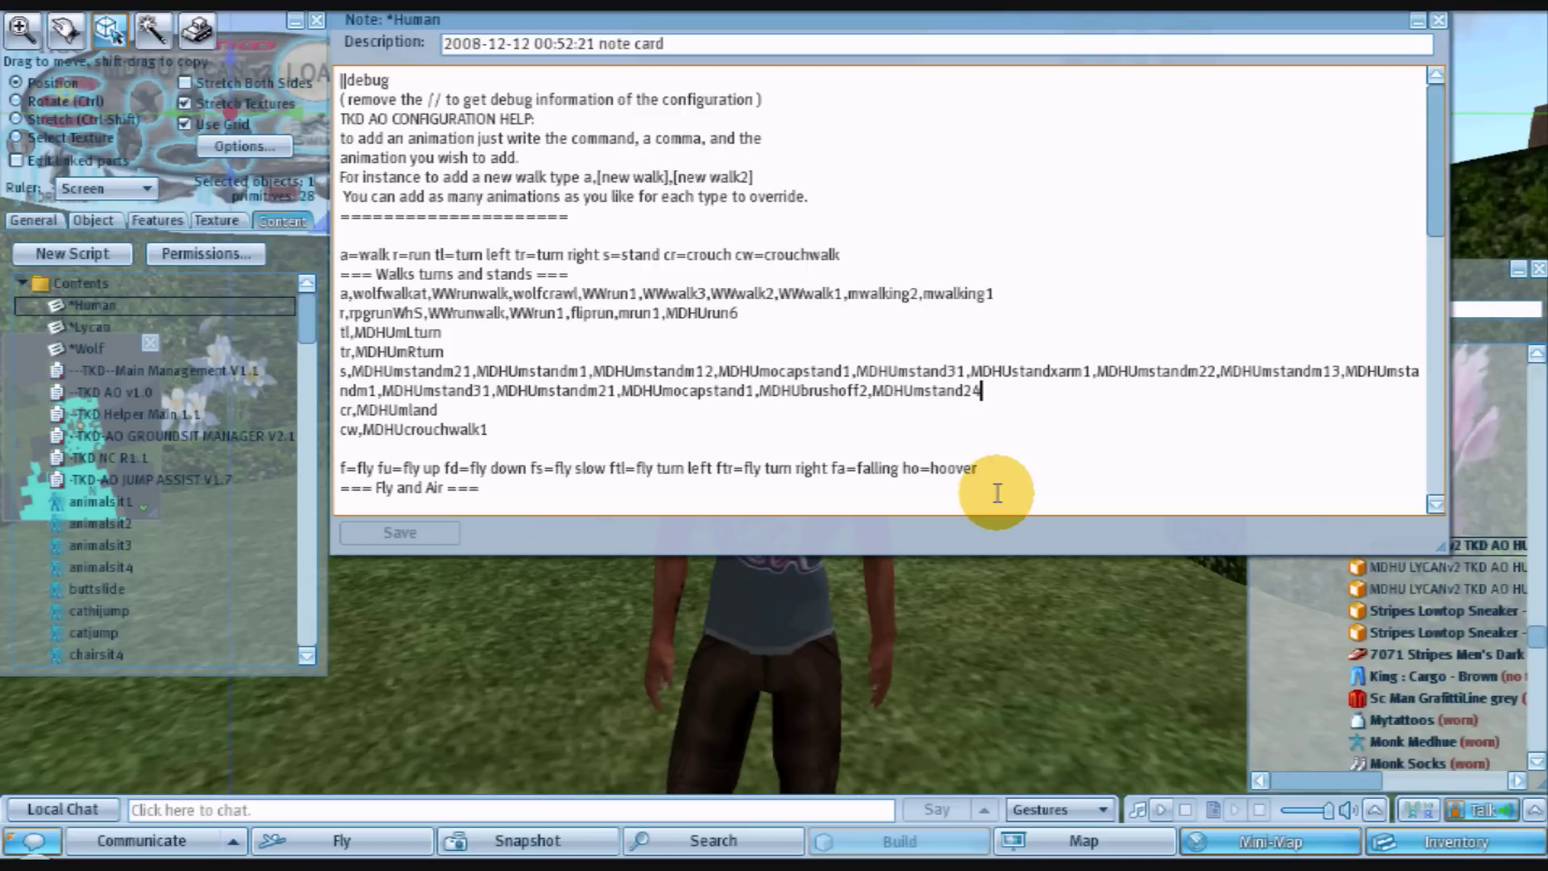
key("Return")
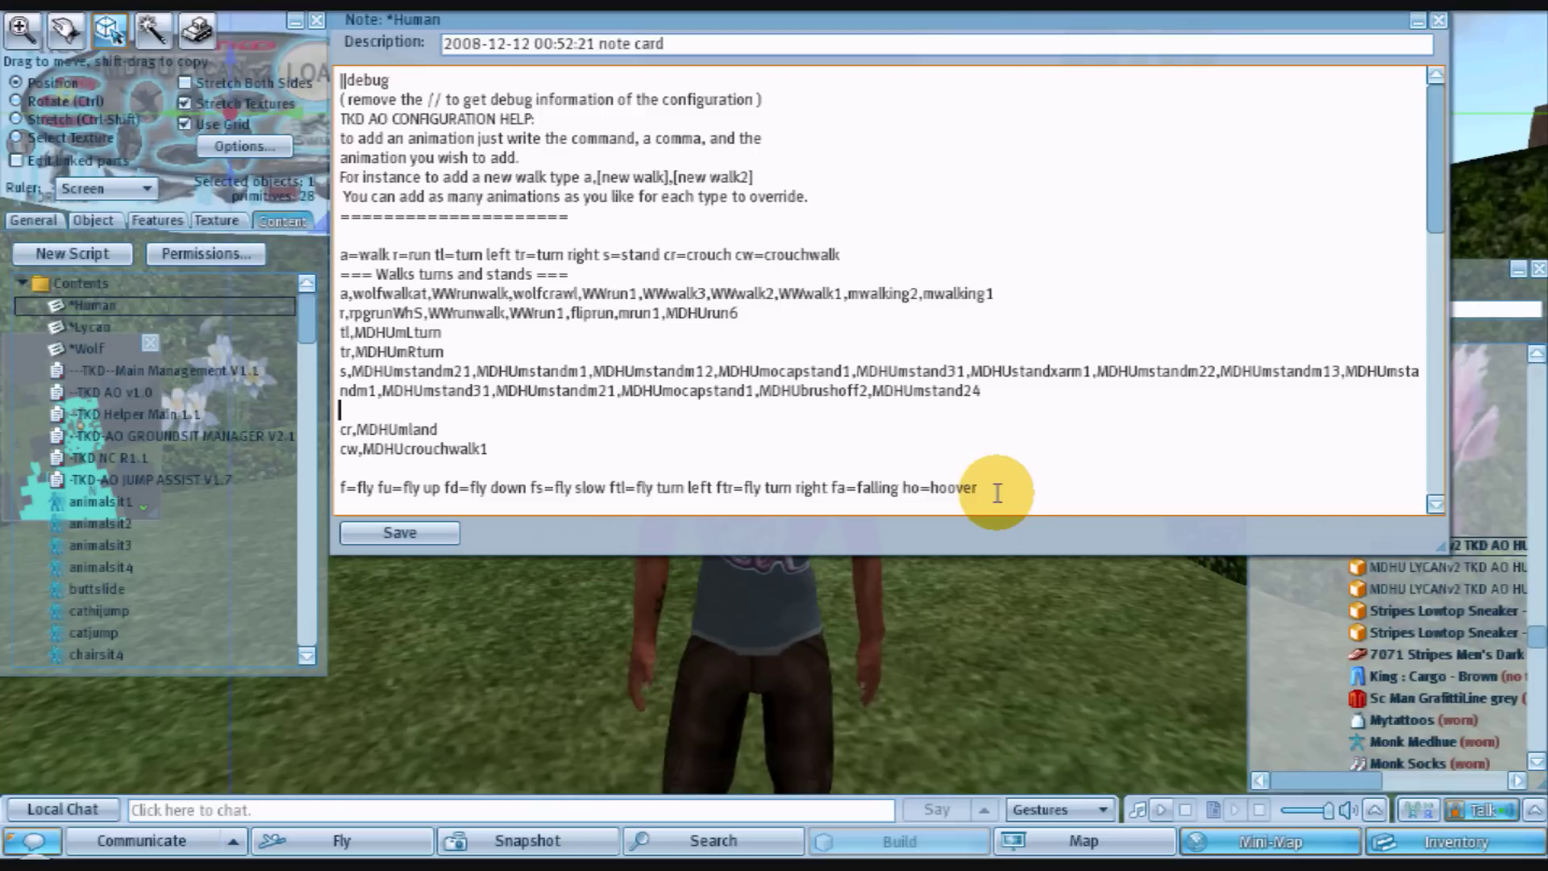
type("s,")
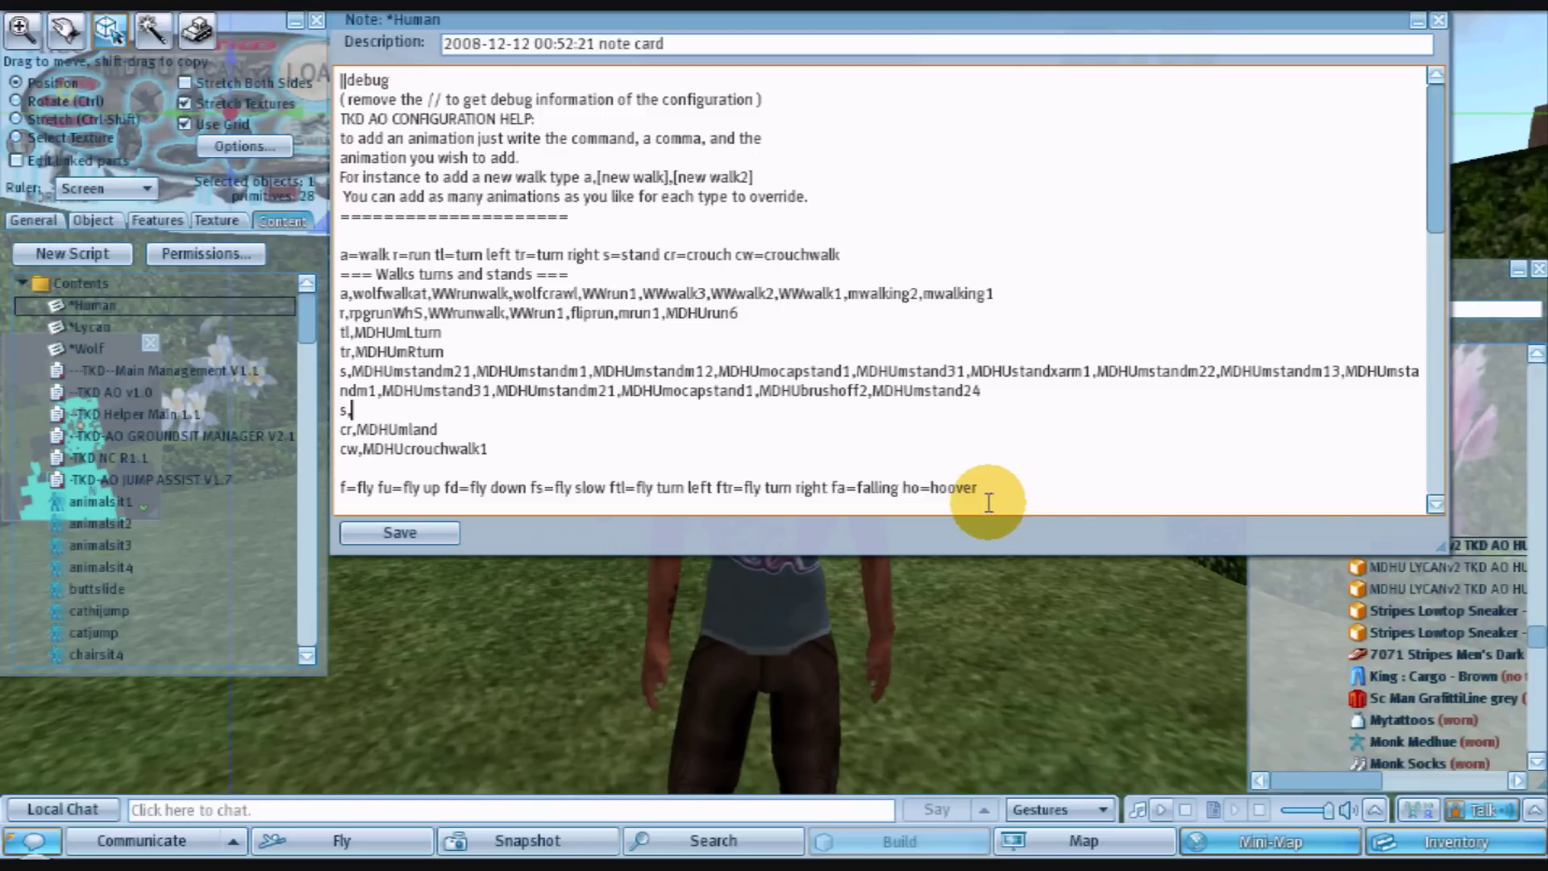
left_click_drag(985, 393, 765, 395)
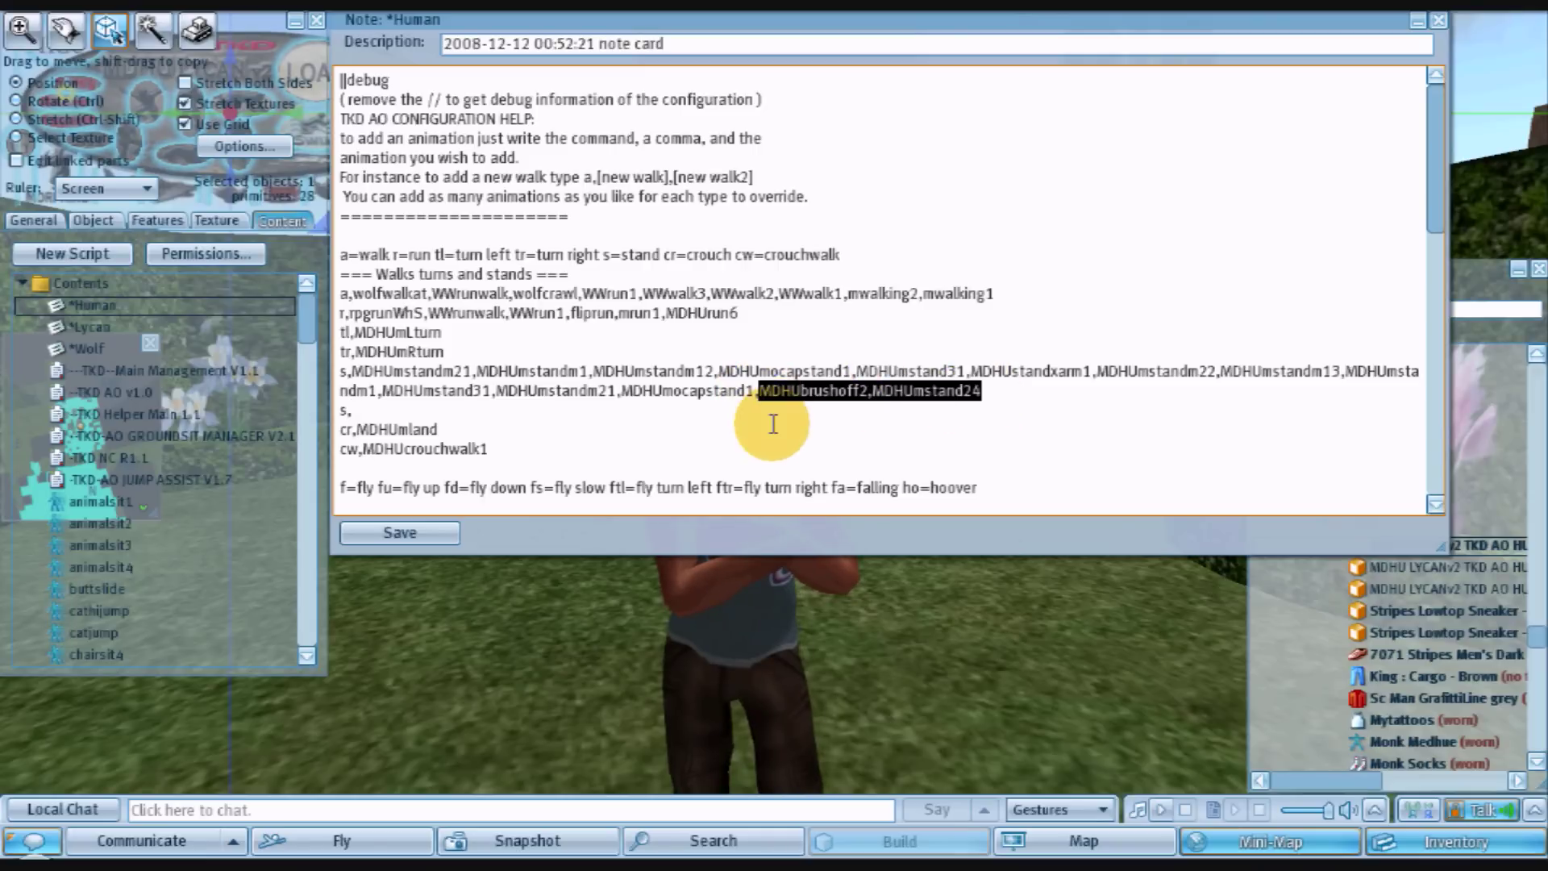
left_click(517, 411)
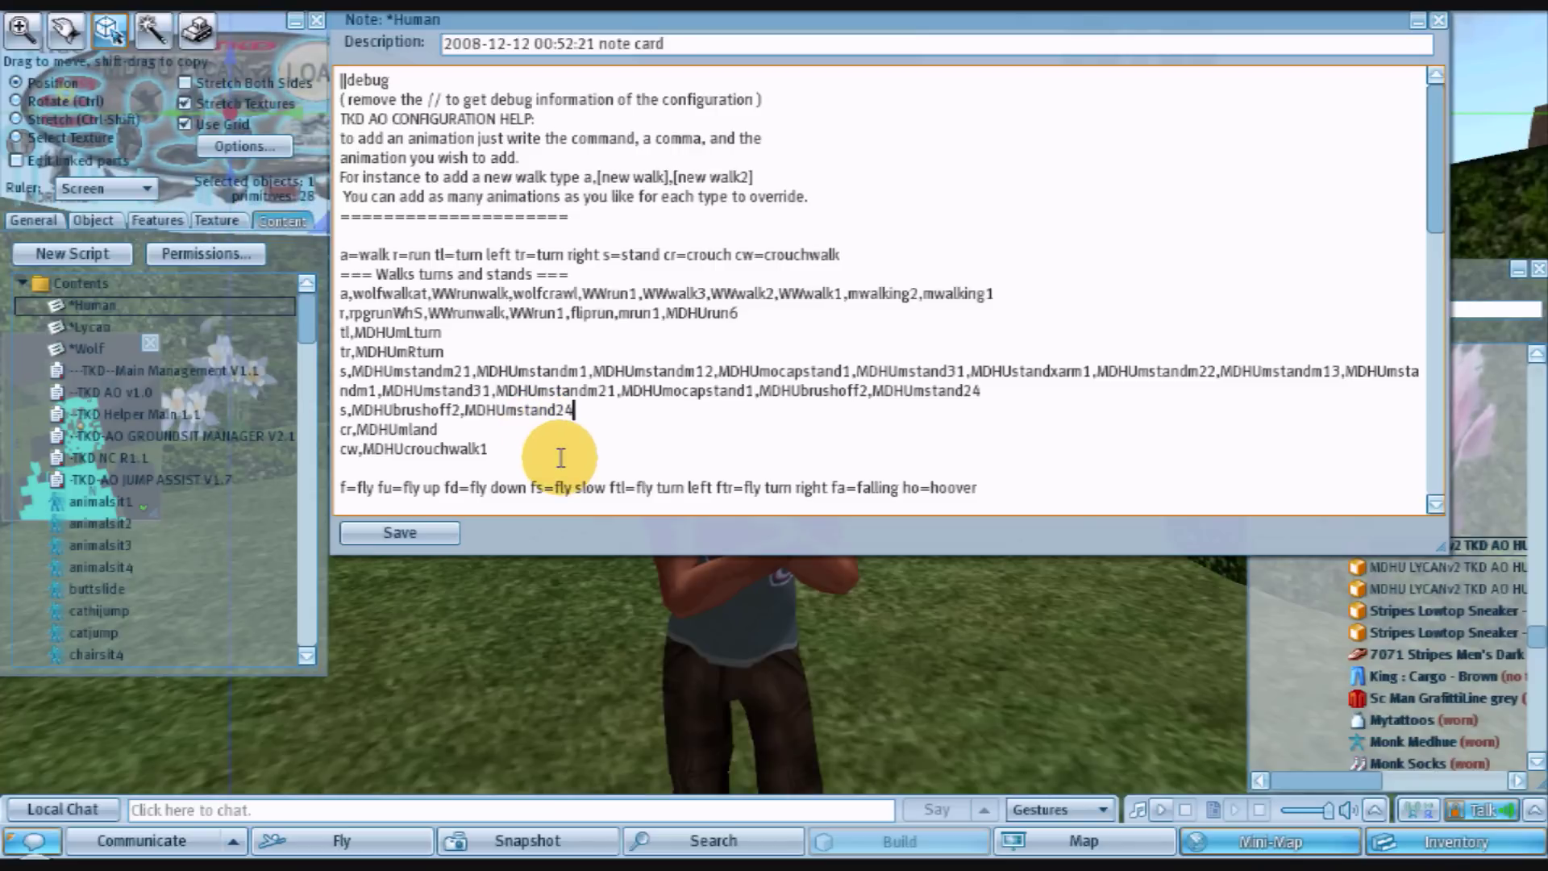
key("Return")
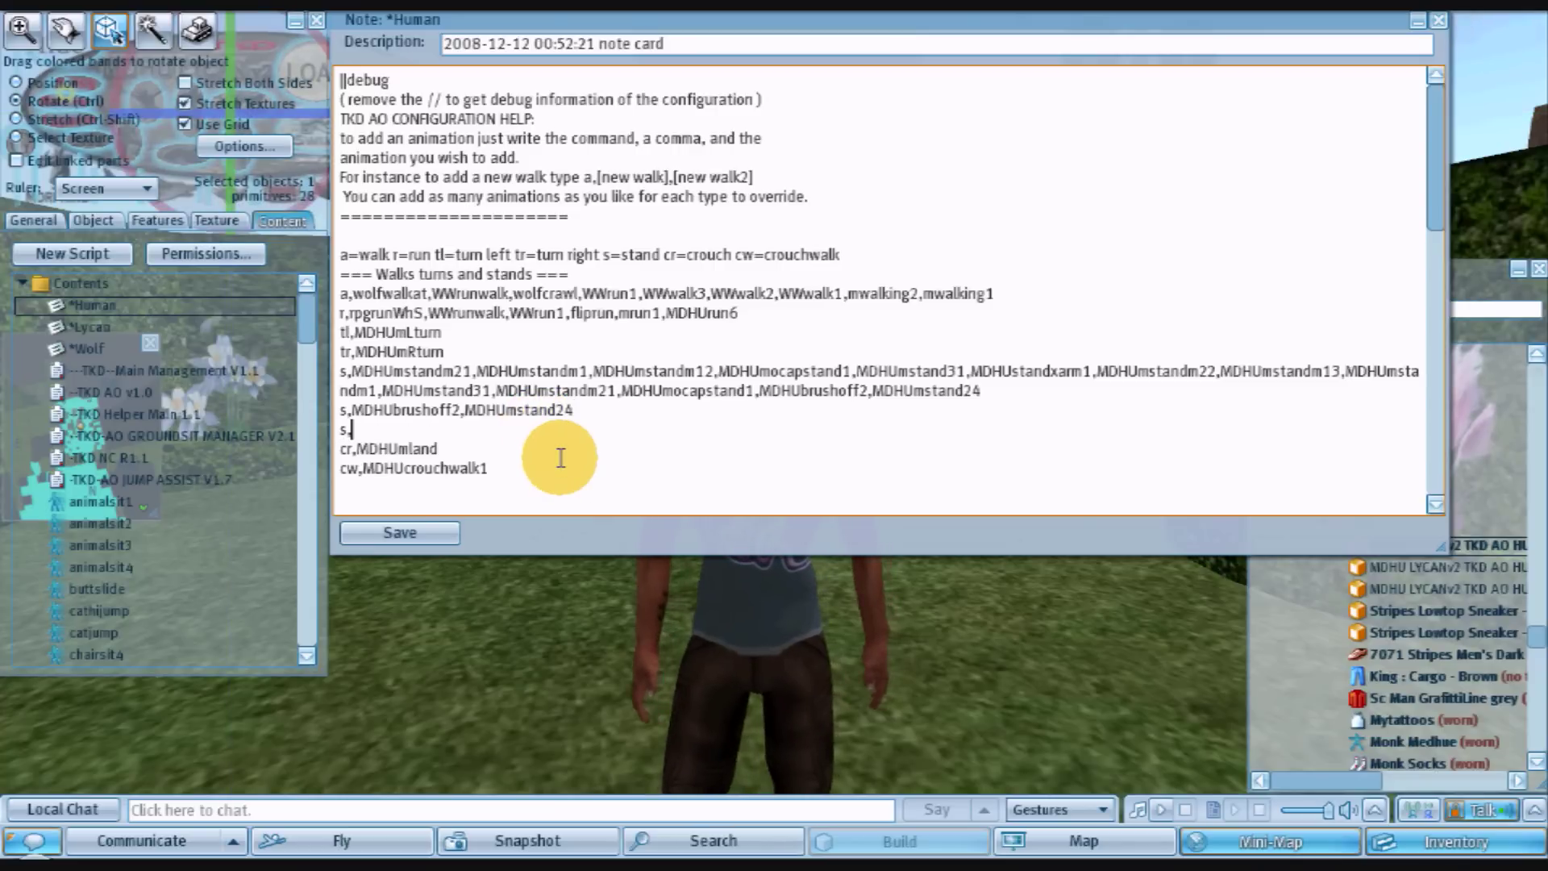
type("MDHUbrushoff2,MDHUmstand24")
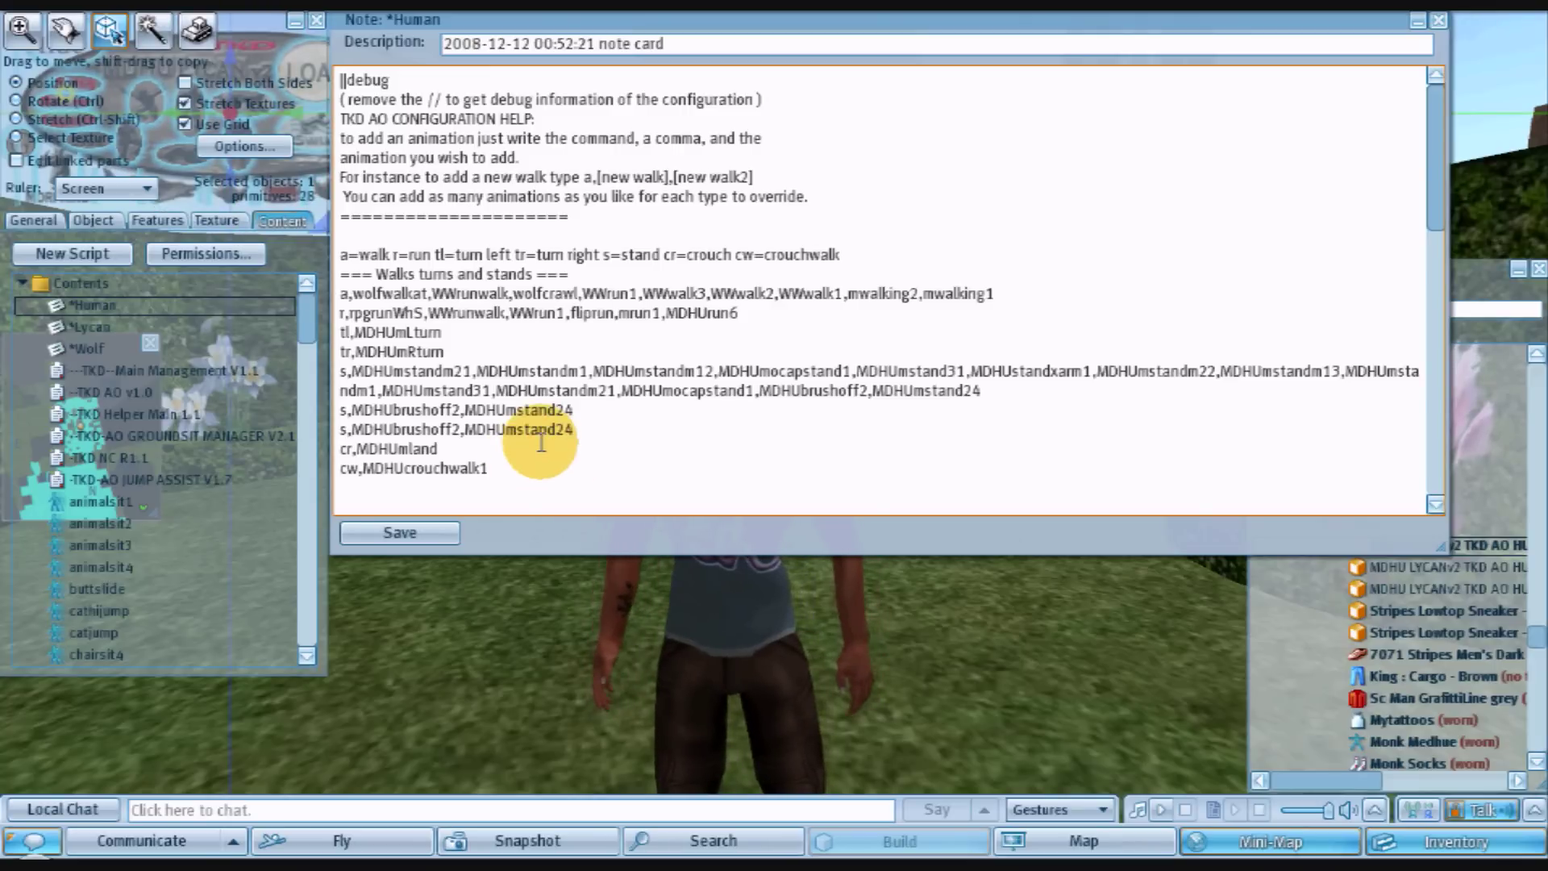
- Delete the two extra stand lines from the *Human notecard
left_click_drag(574, 429, 313, 410)
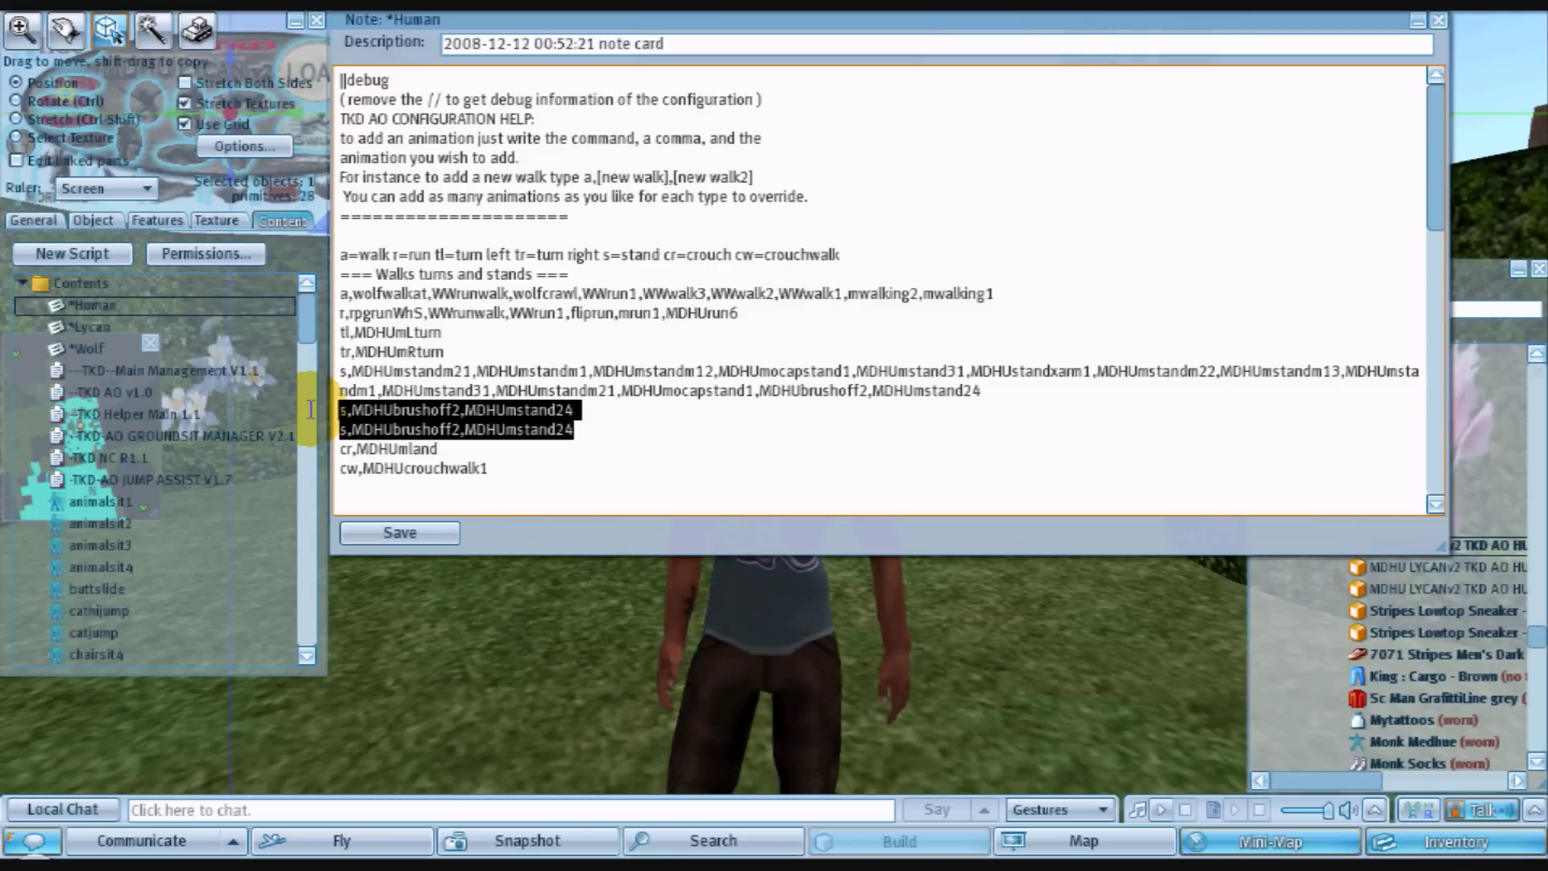
key("Delete")
key("Delete")
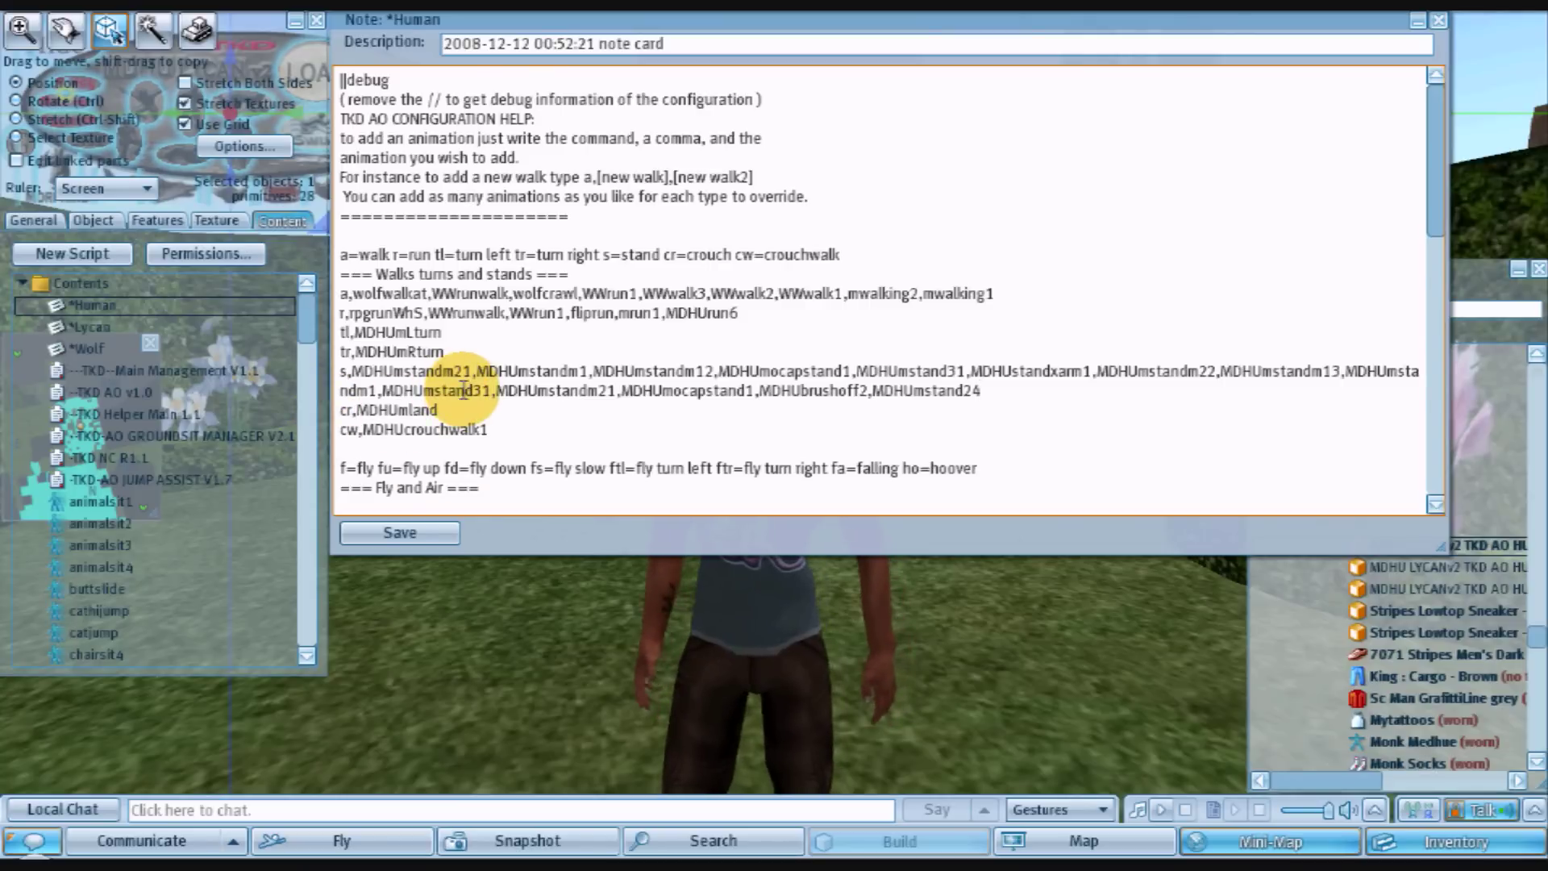
scroll(464, 391, "down", 1)
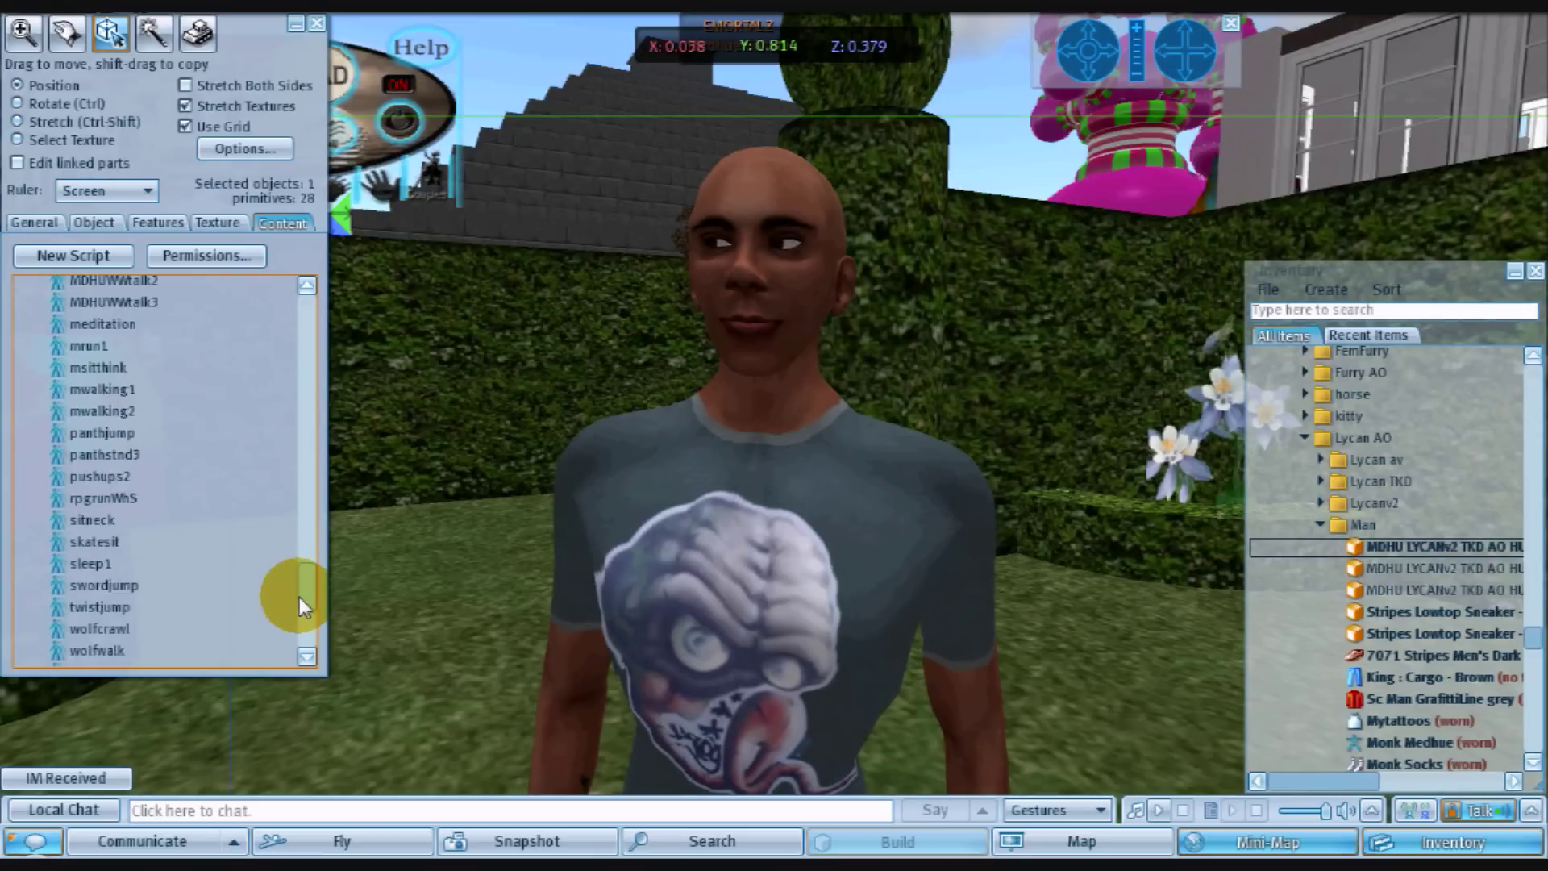
- Locate the twistjump animation among the animations in the HUD's contents
scroll(298, 597, "down", 2)
left_click(118, 572)
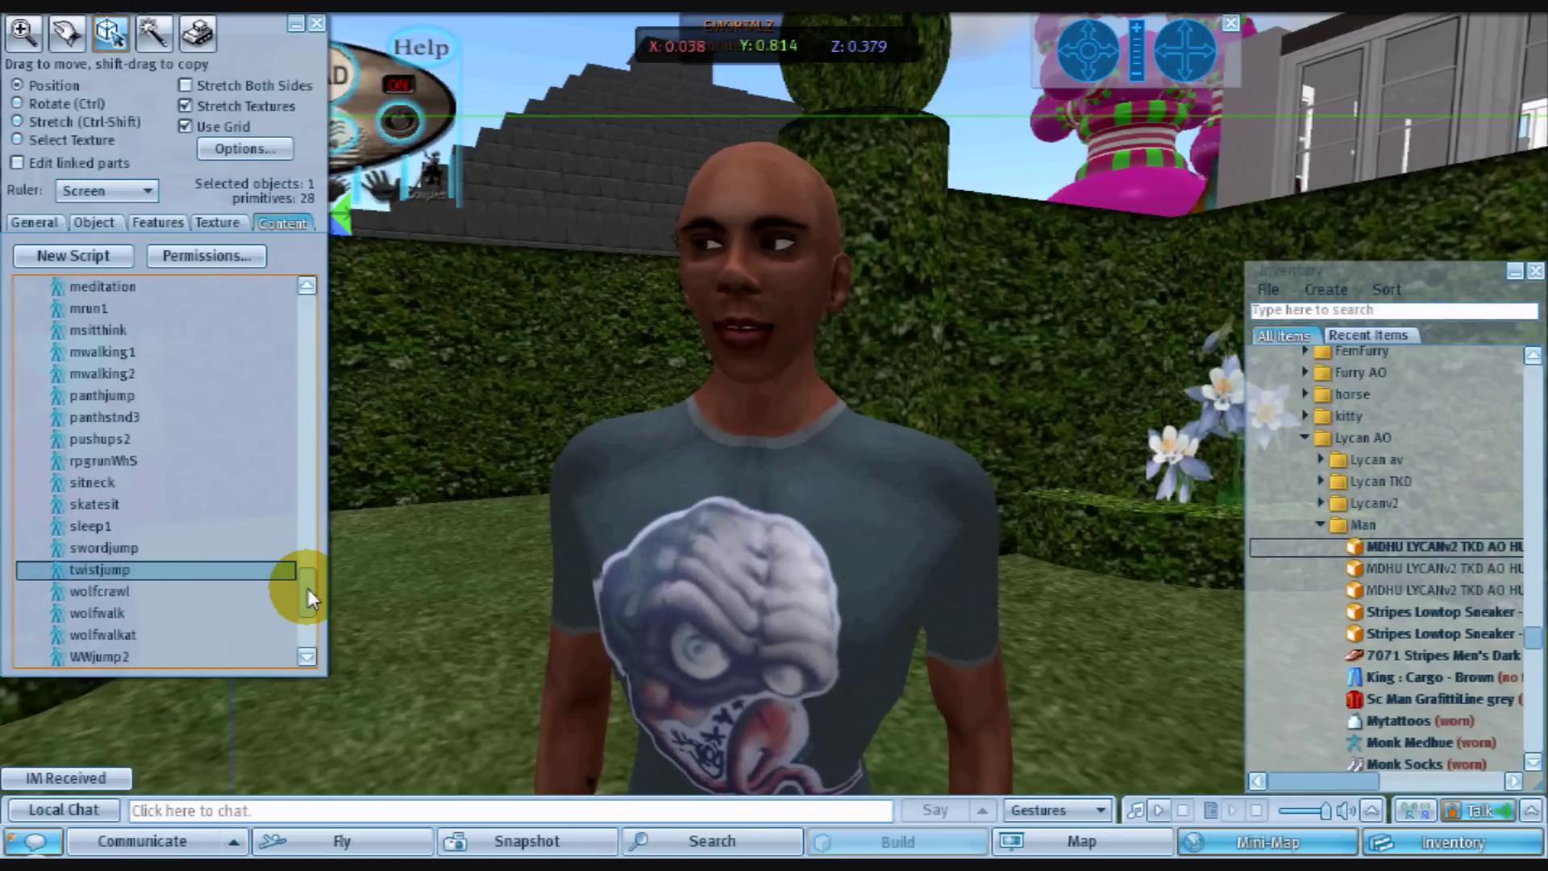
left_click_drag(308, 589, 316, 303)
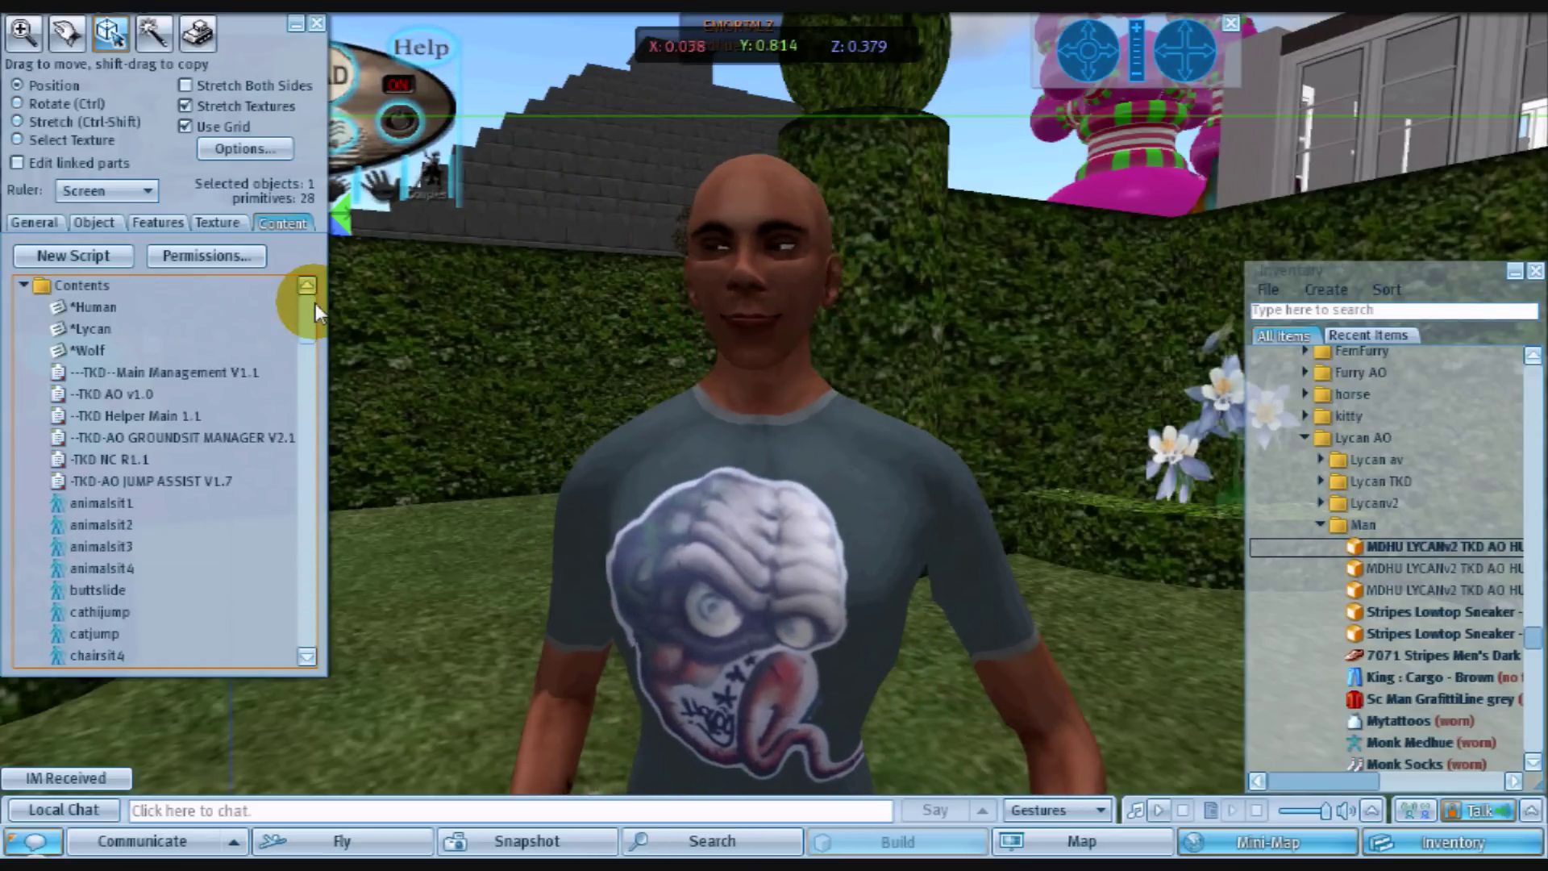
- Close the object editor and check which jump animations the HUD offers for selection
left_click(316, 23)
left_click(145, 109)
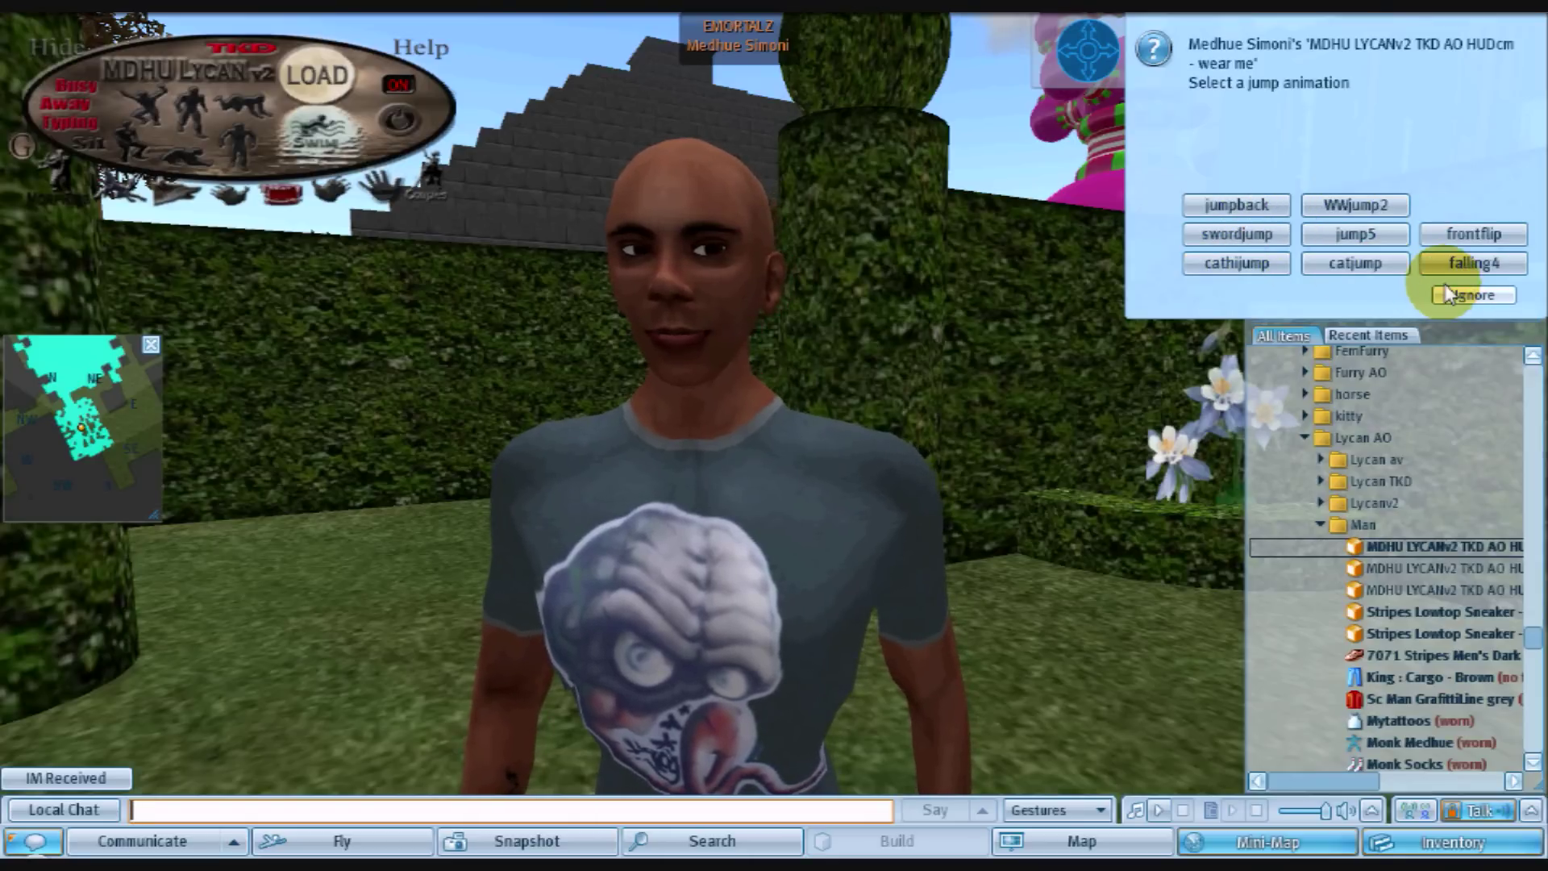
left_click(1476, 264)
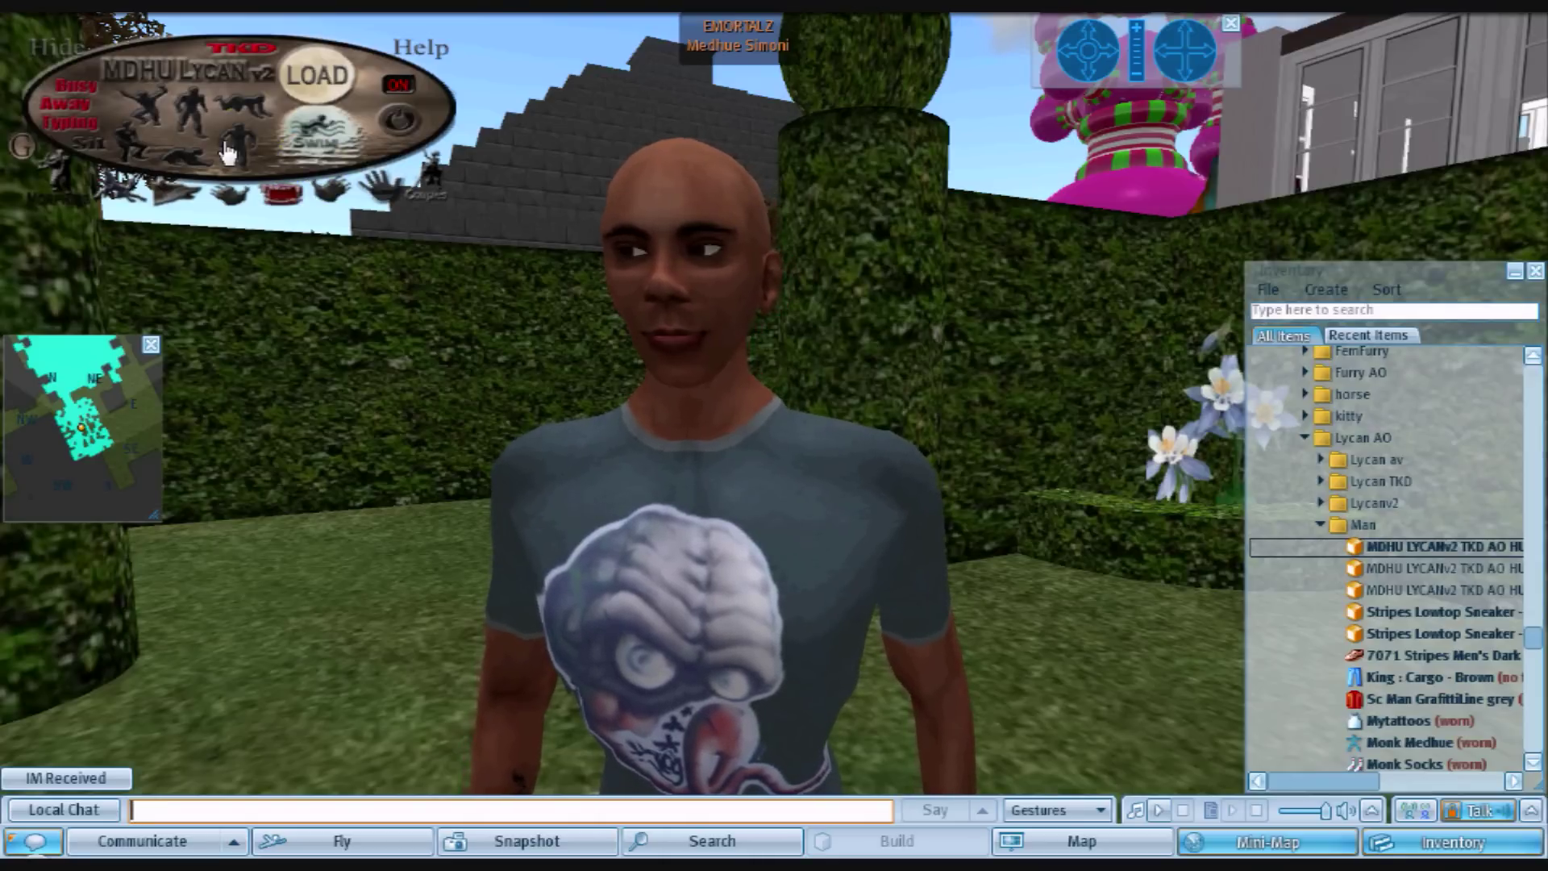
- Open the *Human notecard from the HUD's contents and enlarge its window for reading and editing
right_click(258, 136)
left_click(307, 186)
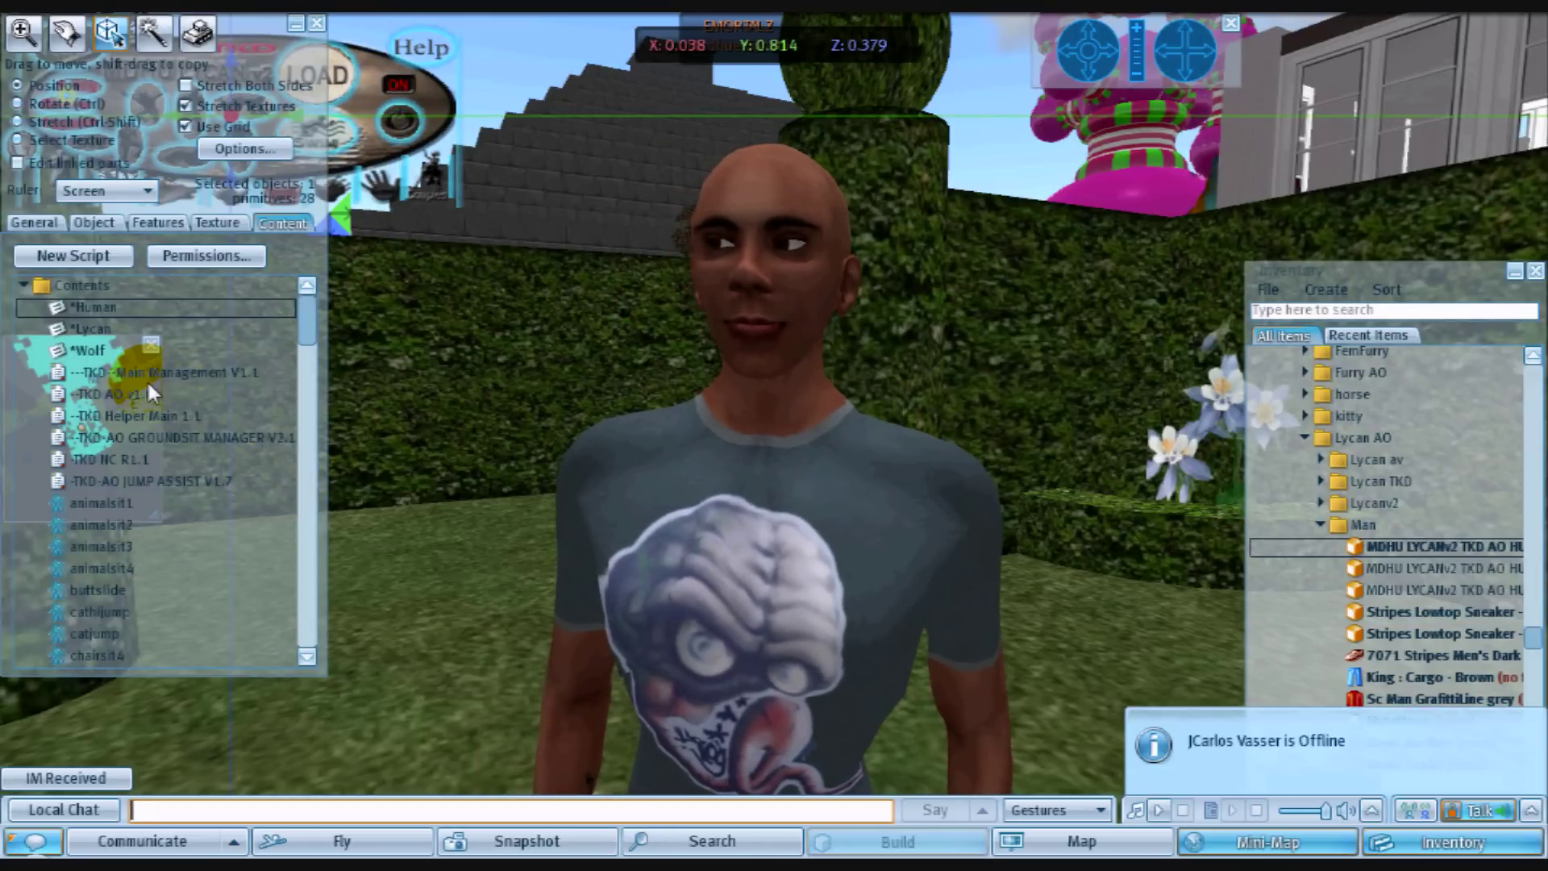
left_click(95, 306)
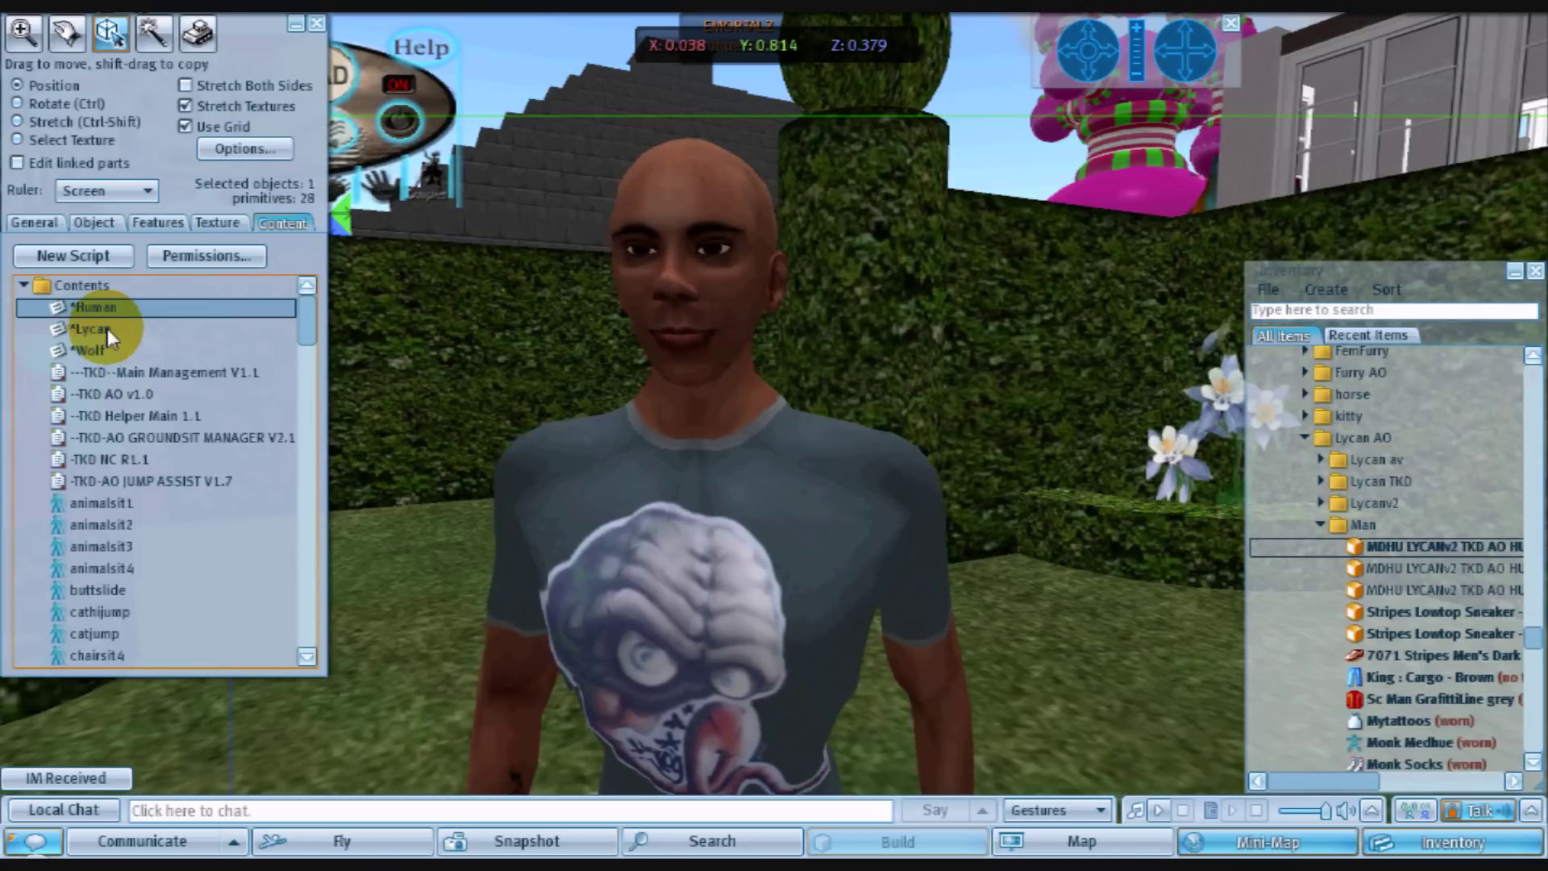
double_click(99, 308)
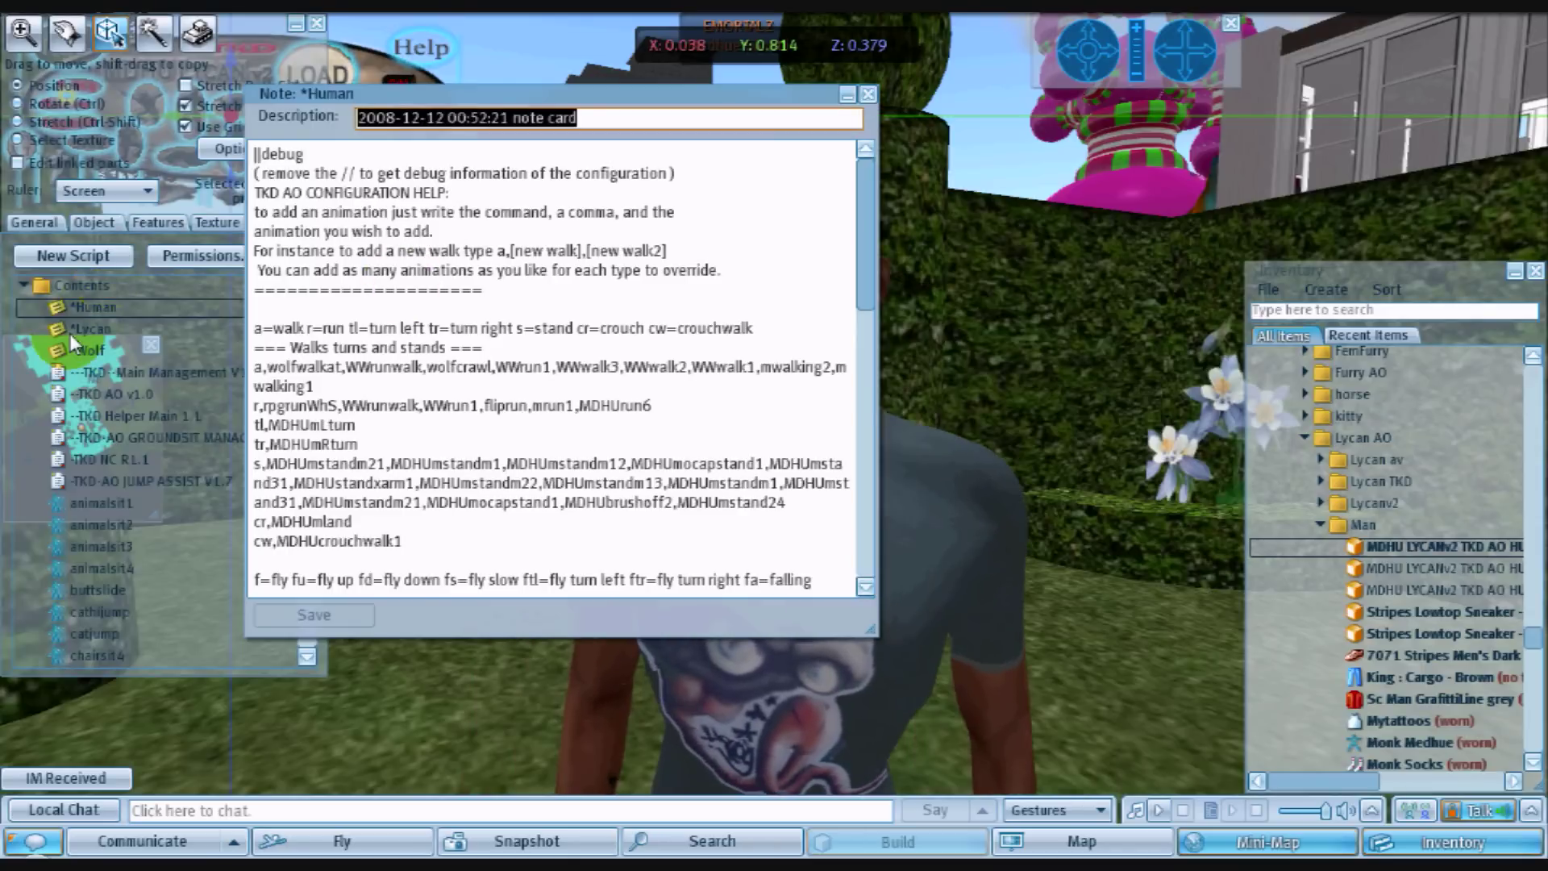
right_click(88, 307)
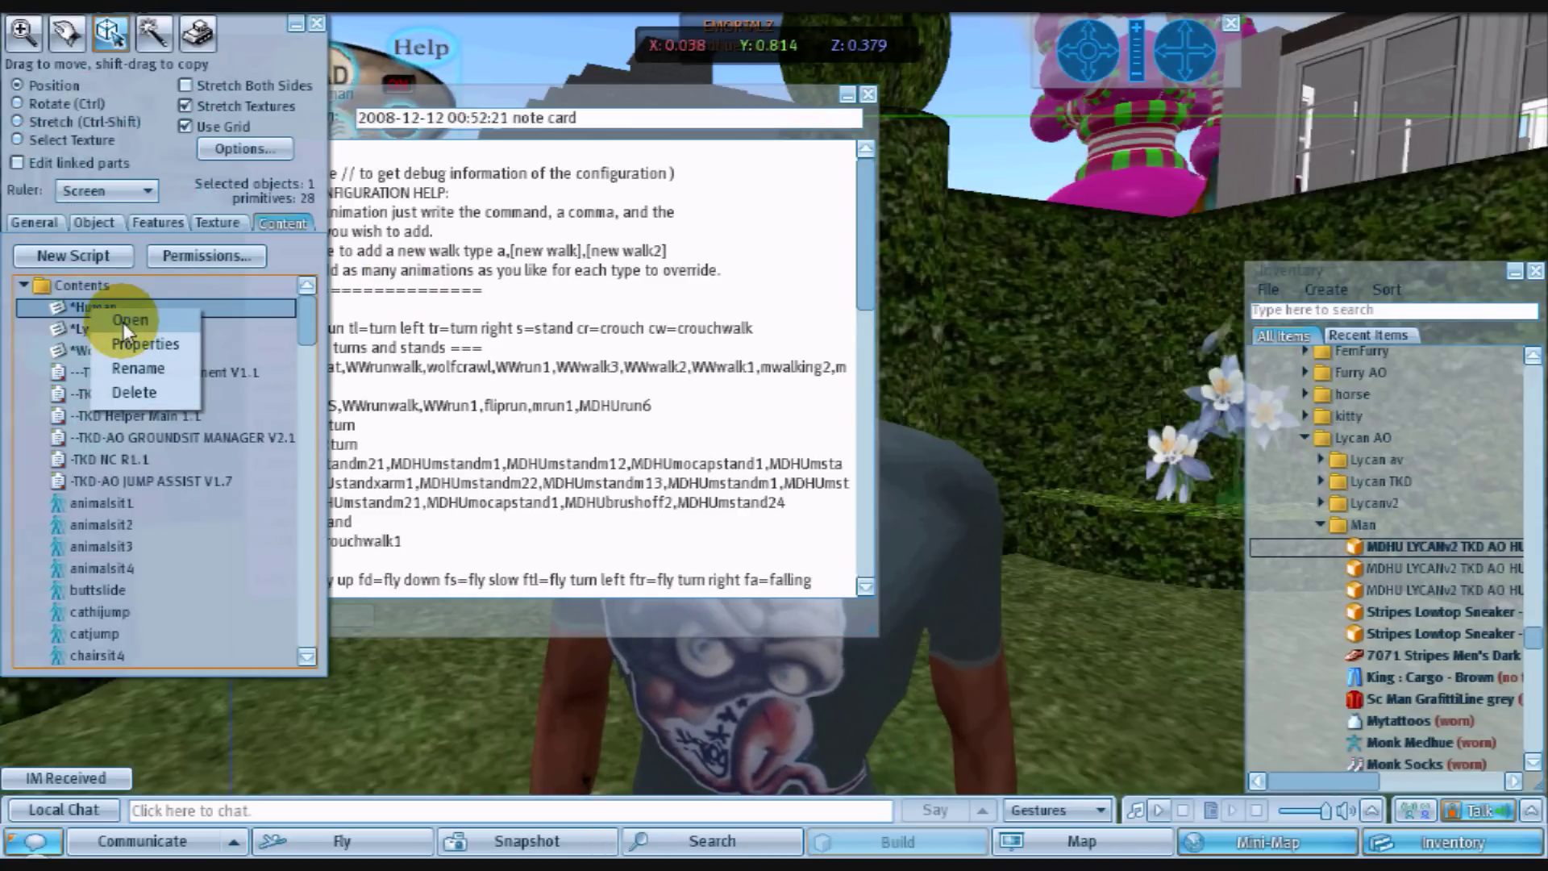
left_click(635, 105)
left_click_drag(656, 104, 822, 107)
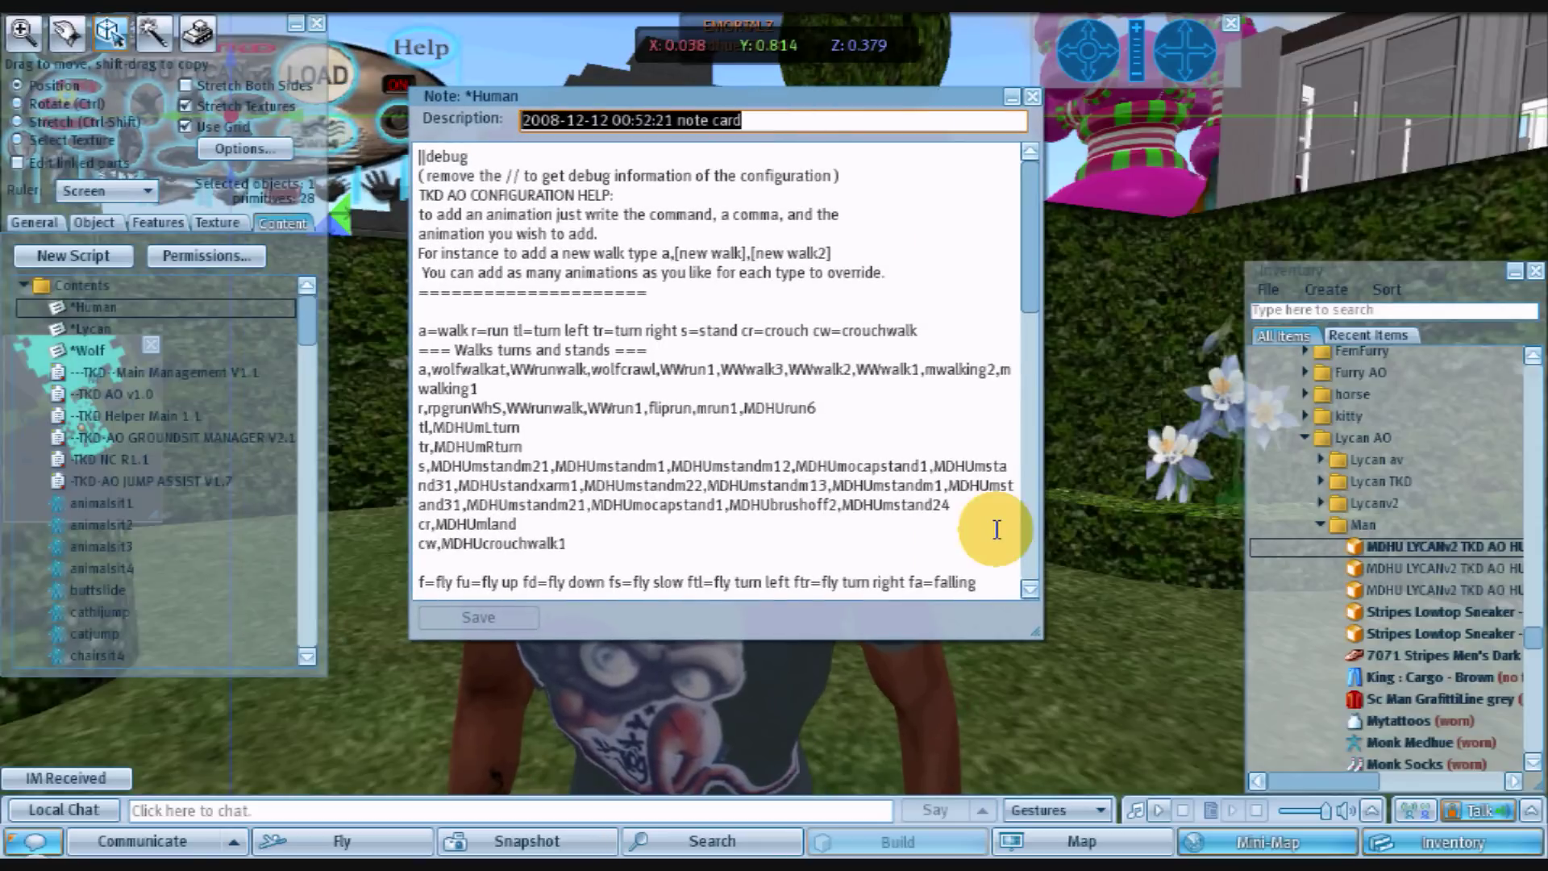
left_click_drag(1035, 630, 1426, 791)
scroll(577, 554, "down", 2)
scroll(588, 560, "up", 2)
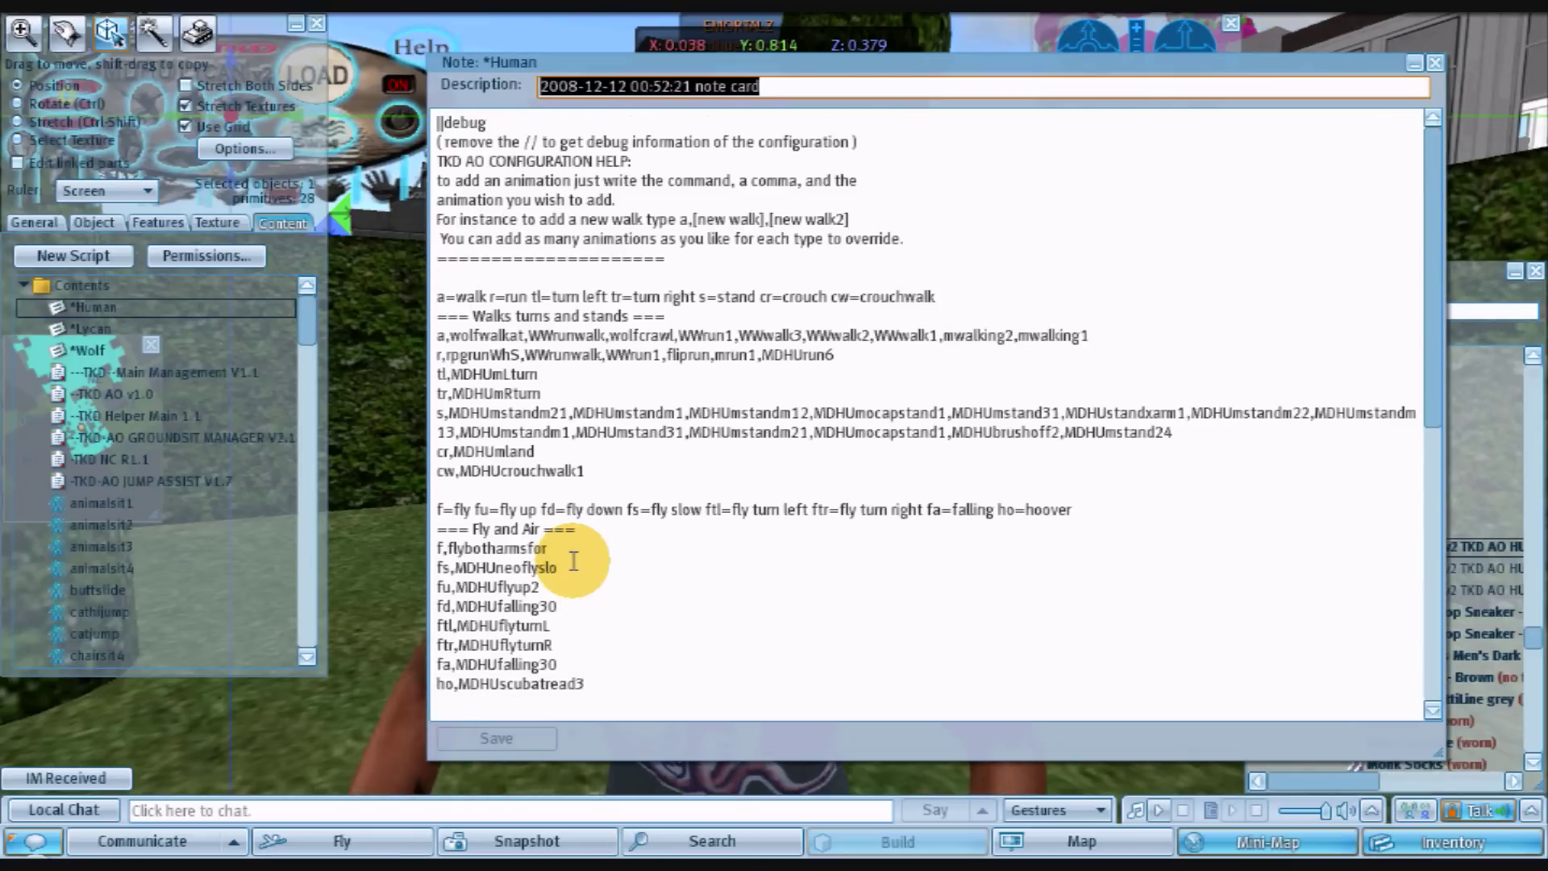
- Examine the jump code and the animations on the j line in the notecard's jumping and standing section
scroll(573, 562, "down", 5)
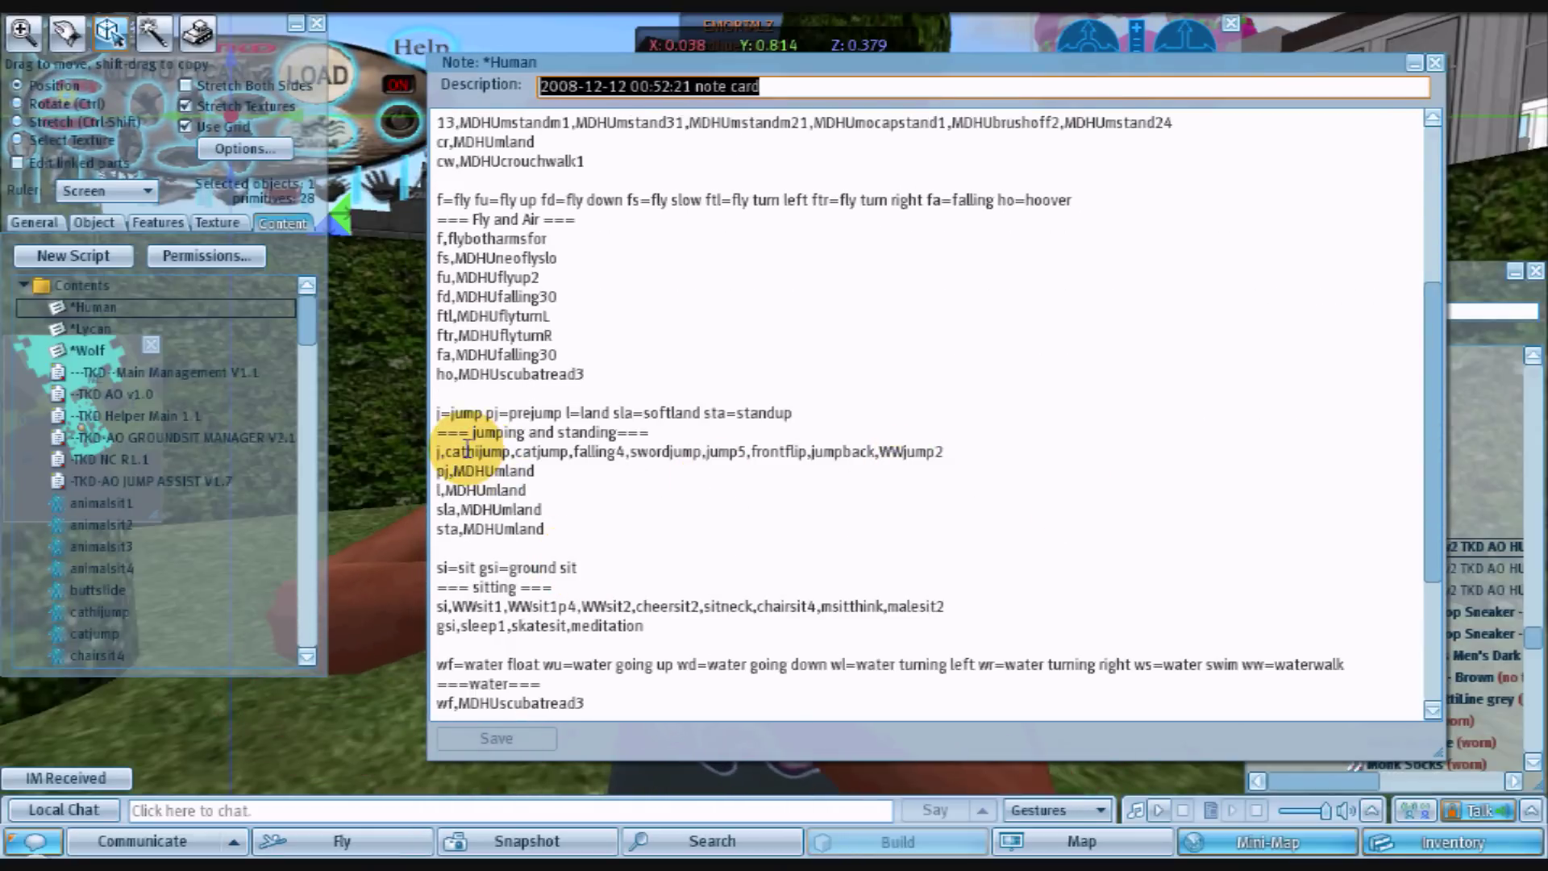
left_click_drag(452, 451, 995, 456)
left_click(909, 522)
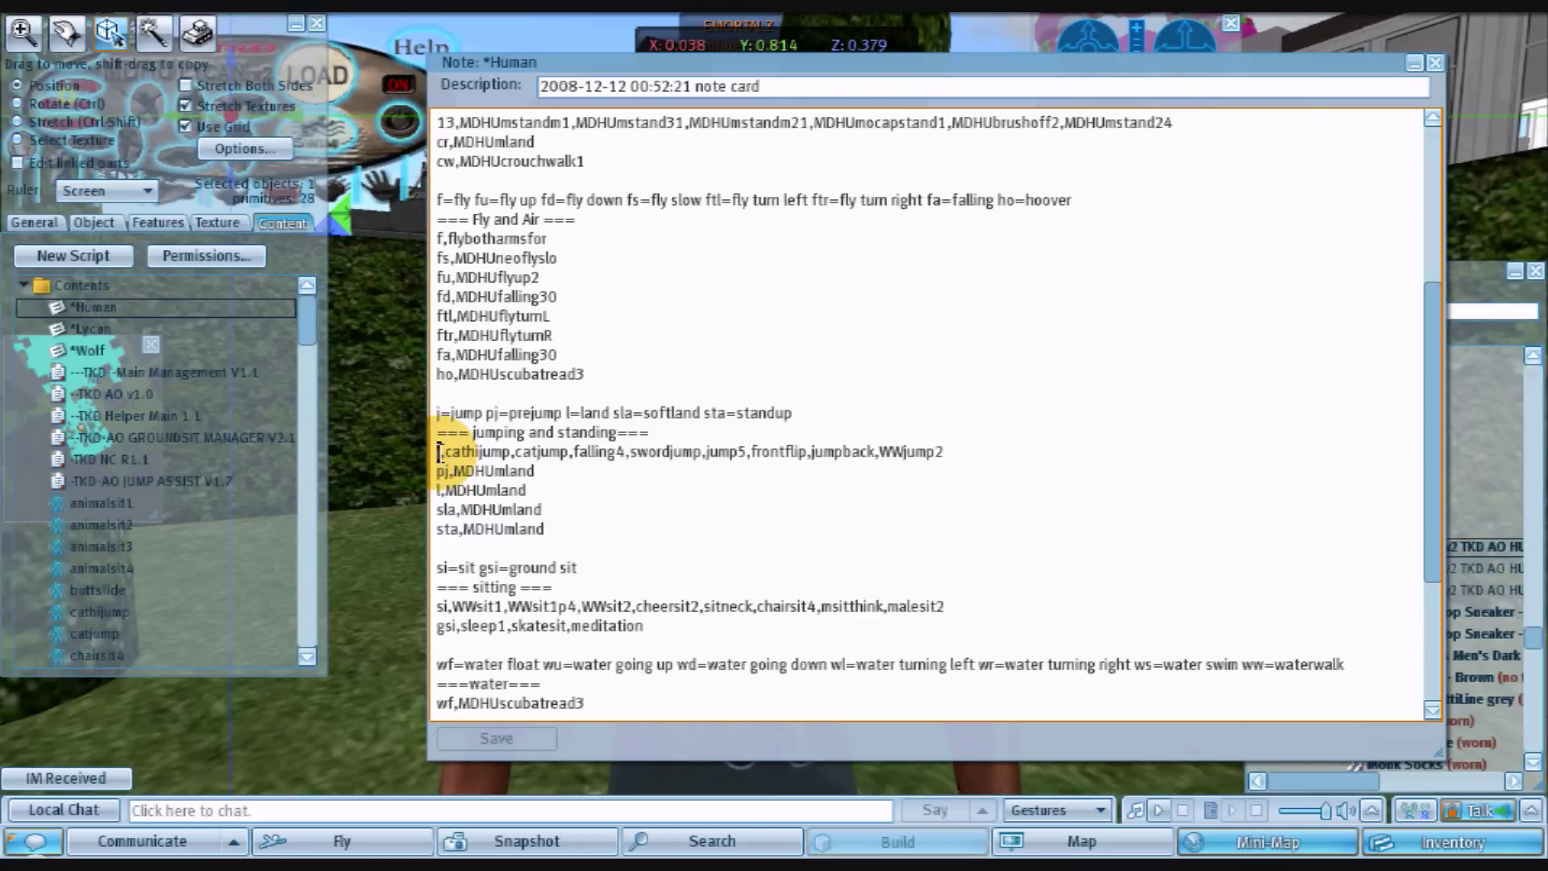
left_click(463, 412)
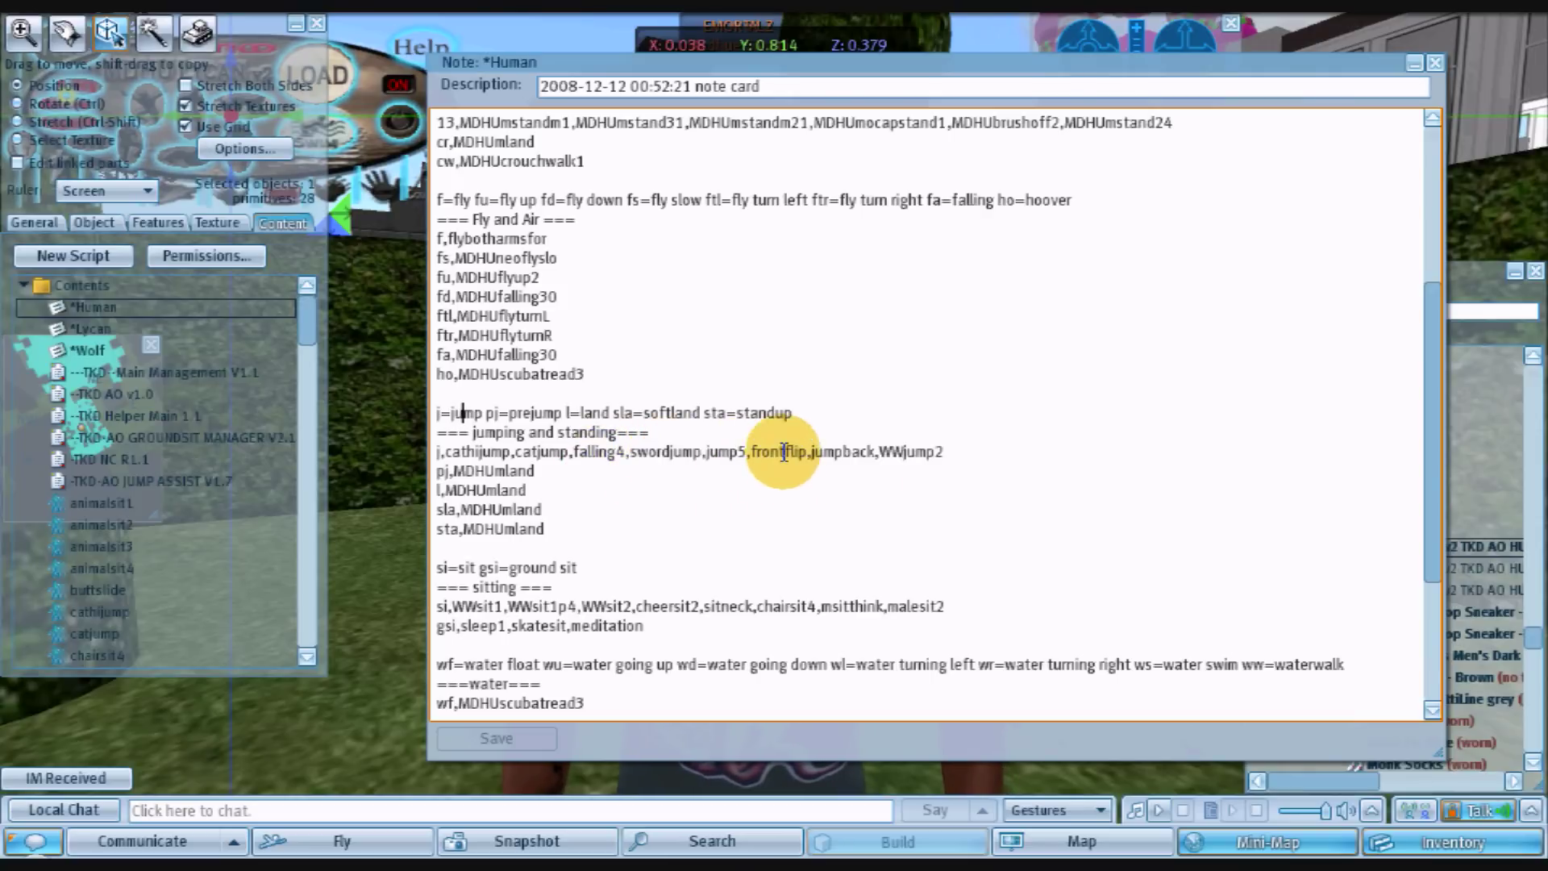
- Append ,twistjump to the end of the j line in the *Human notecard, save it and close the editing windows
left_click(938, 450)
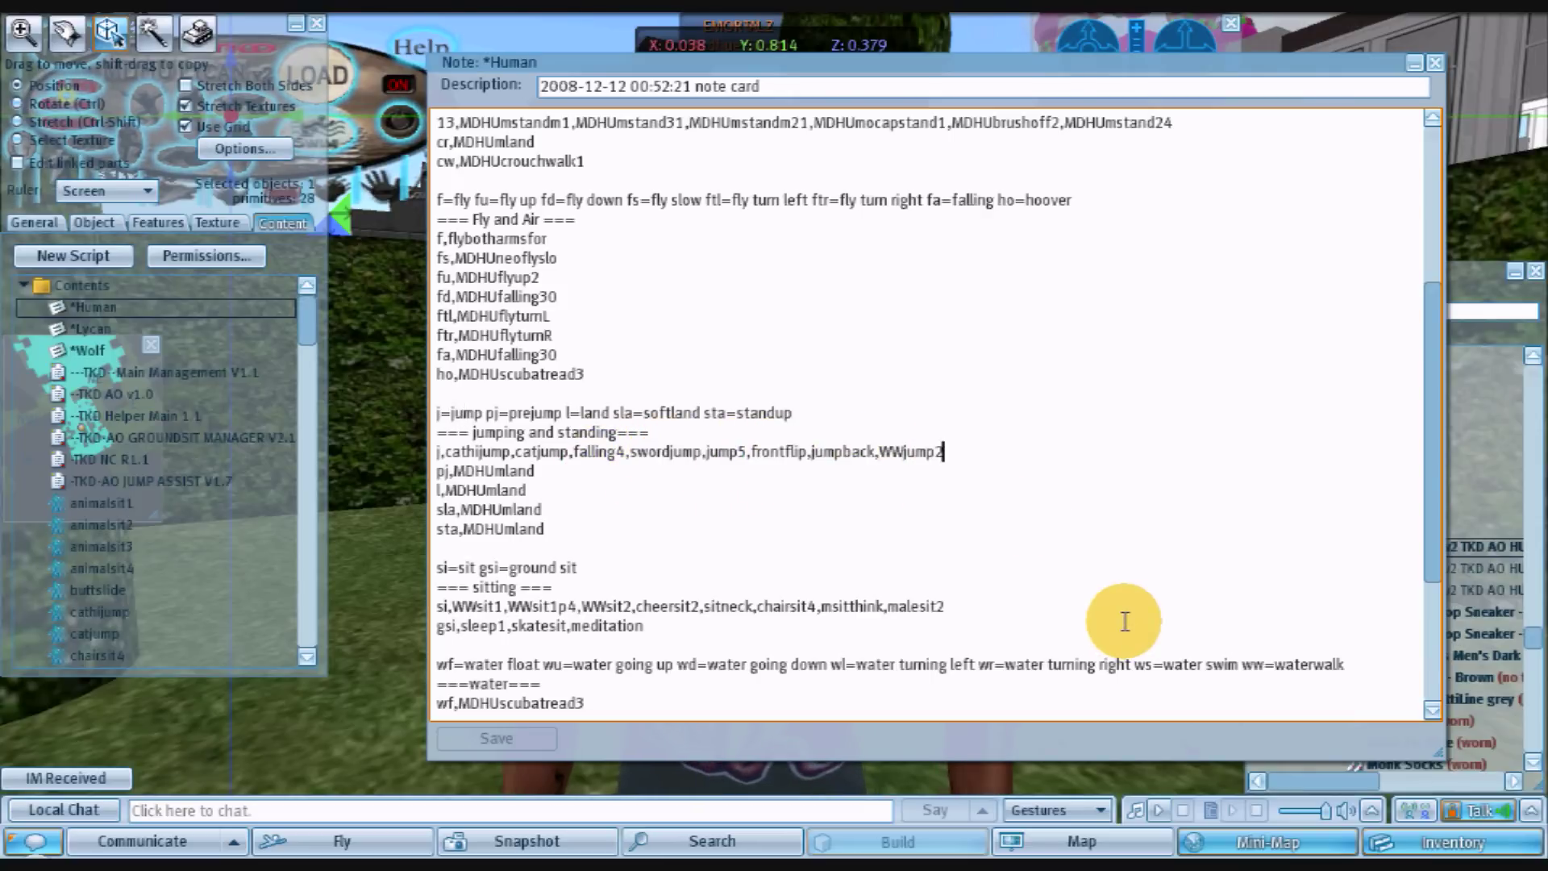
type(",t")
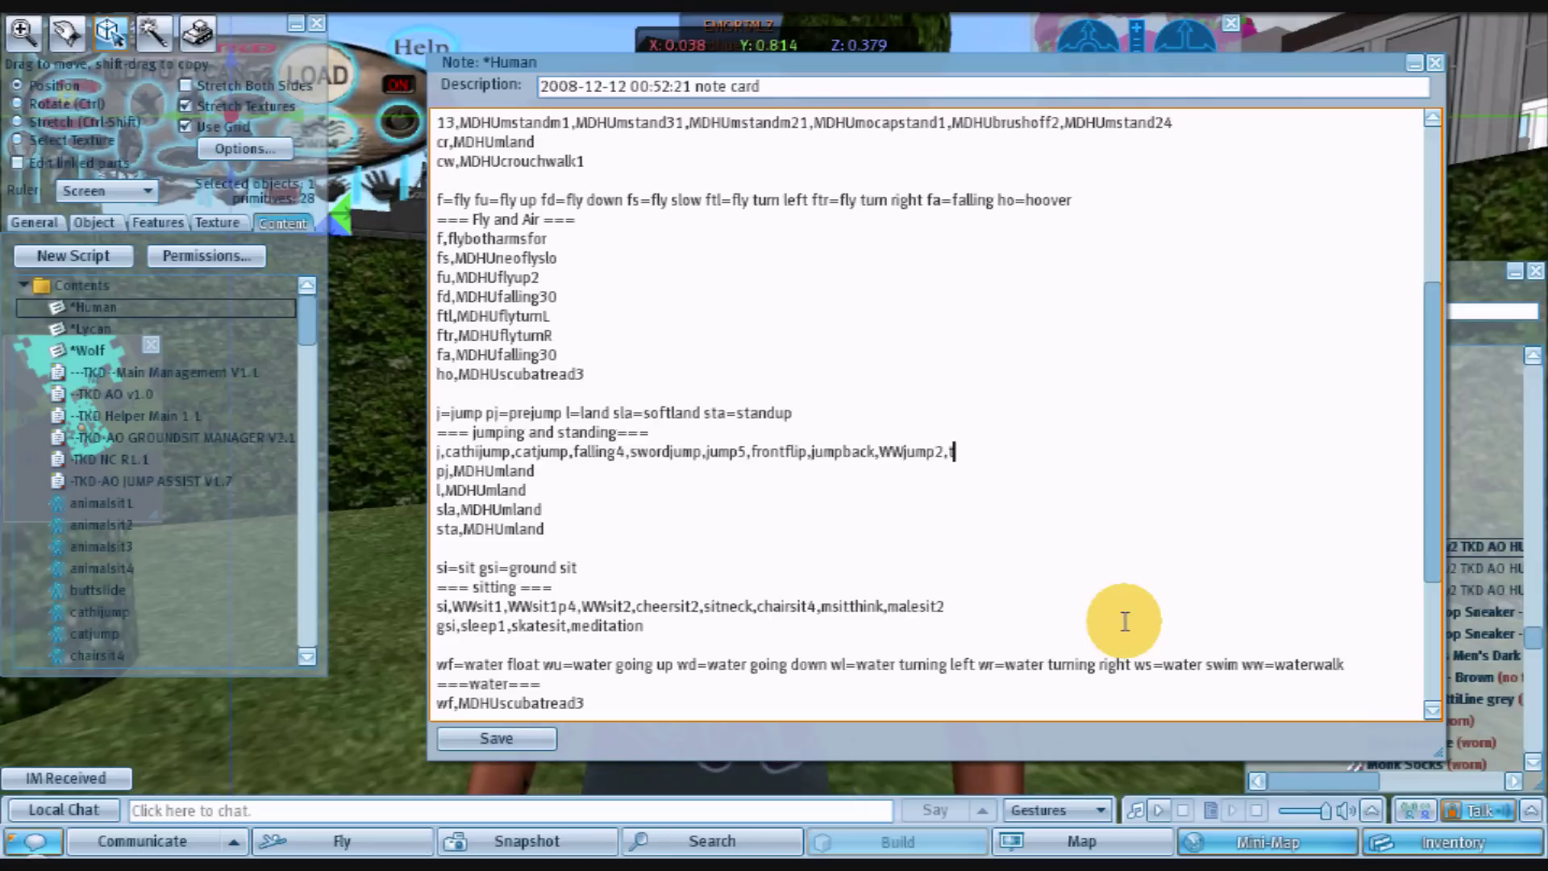
type("wistjump")
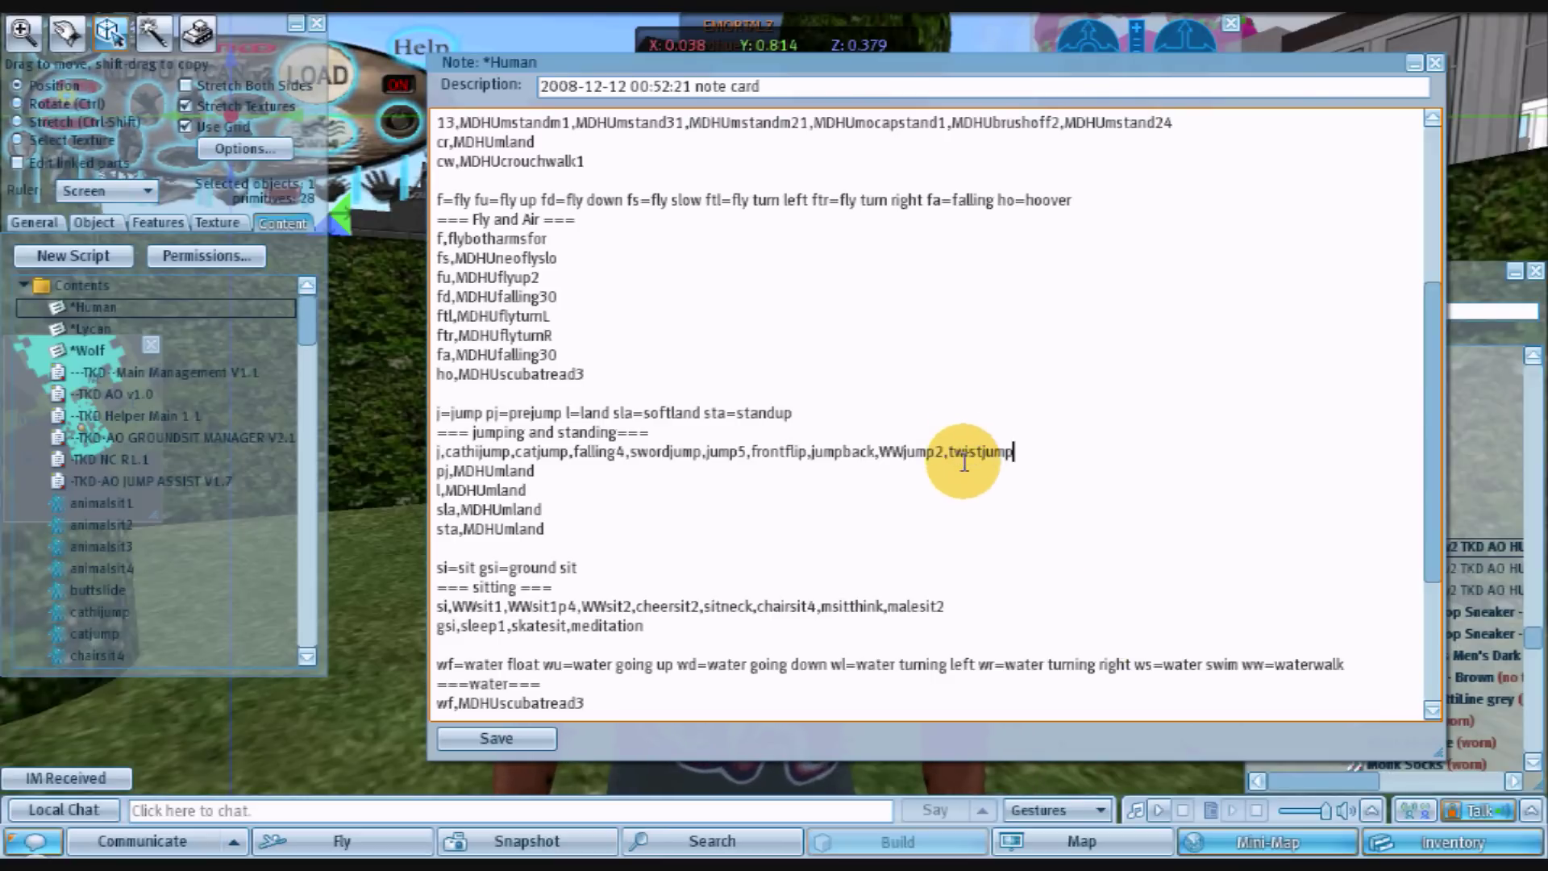
left_click_drag(948, 452, 1037, 452)
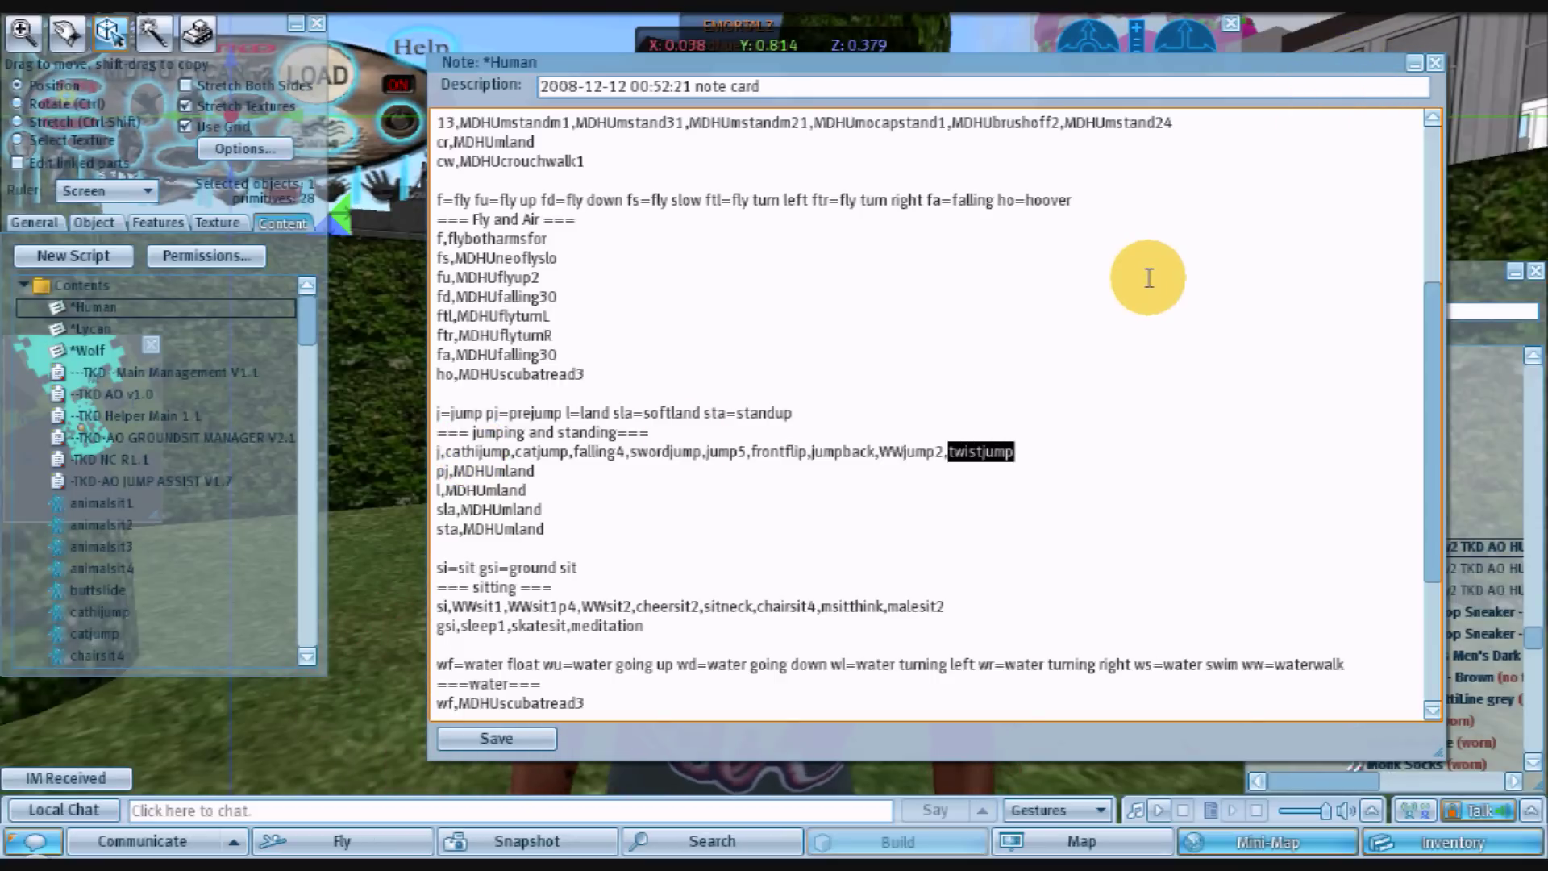
left_click(500, 737)
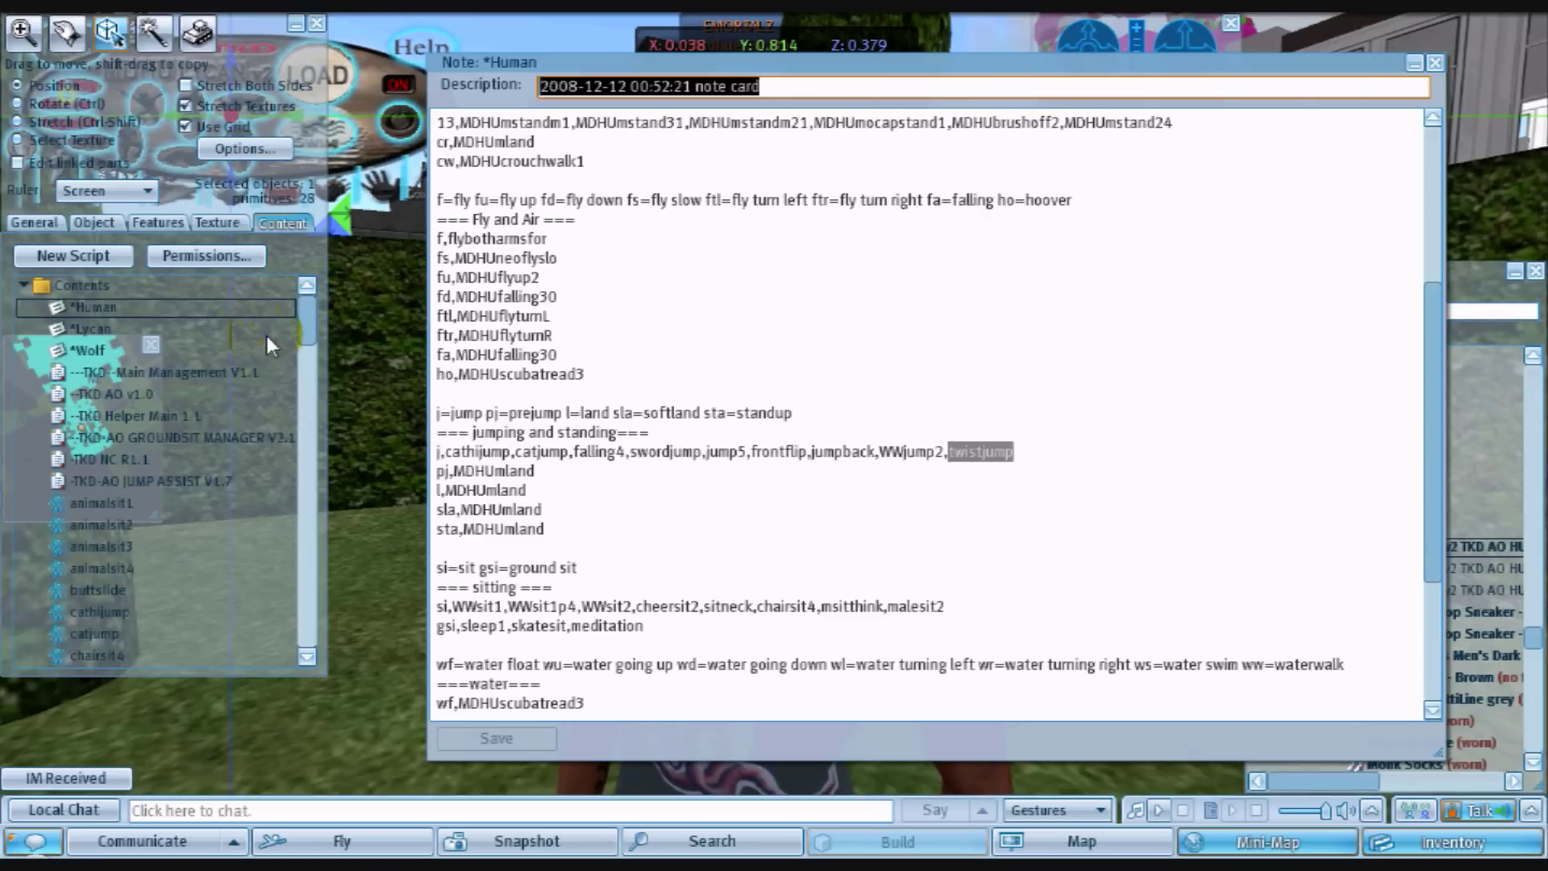
left_click(1435, 63)
key("ctrl+b")
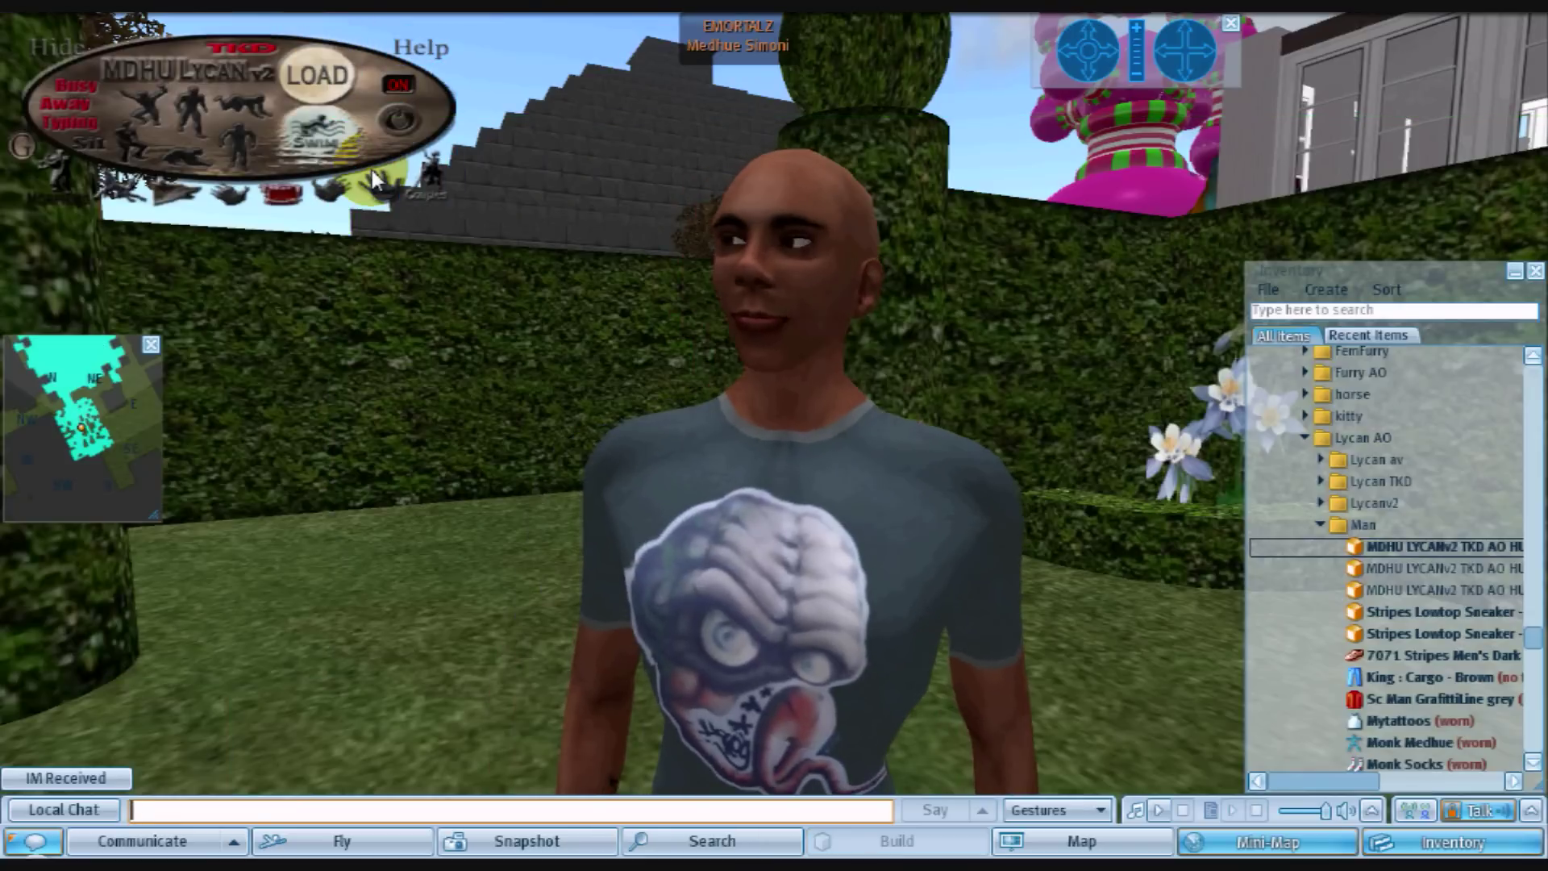
- Reload the configuration notecard in the HUD and check its list of jump animations for twistjump
left_click(333, 101)
left_click(1250, 231)
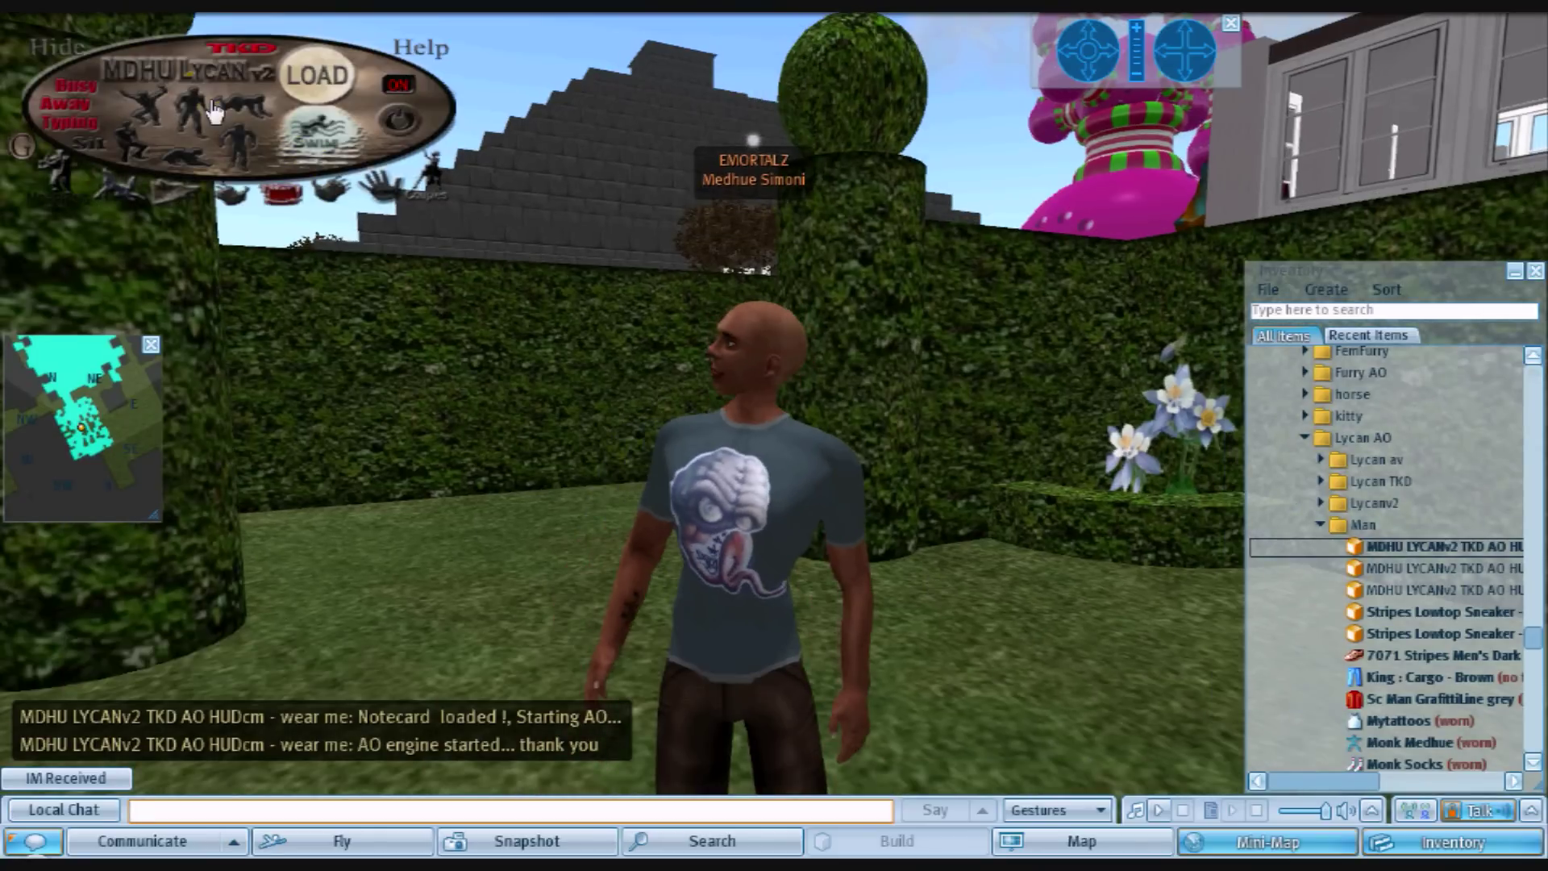
left_click(152, 101)
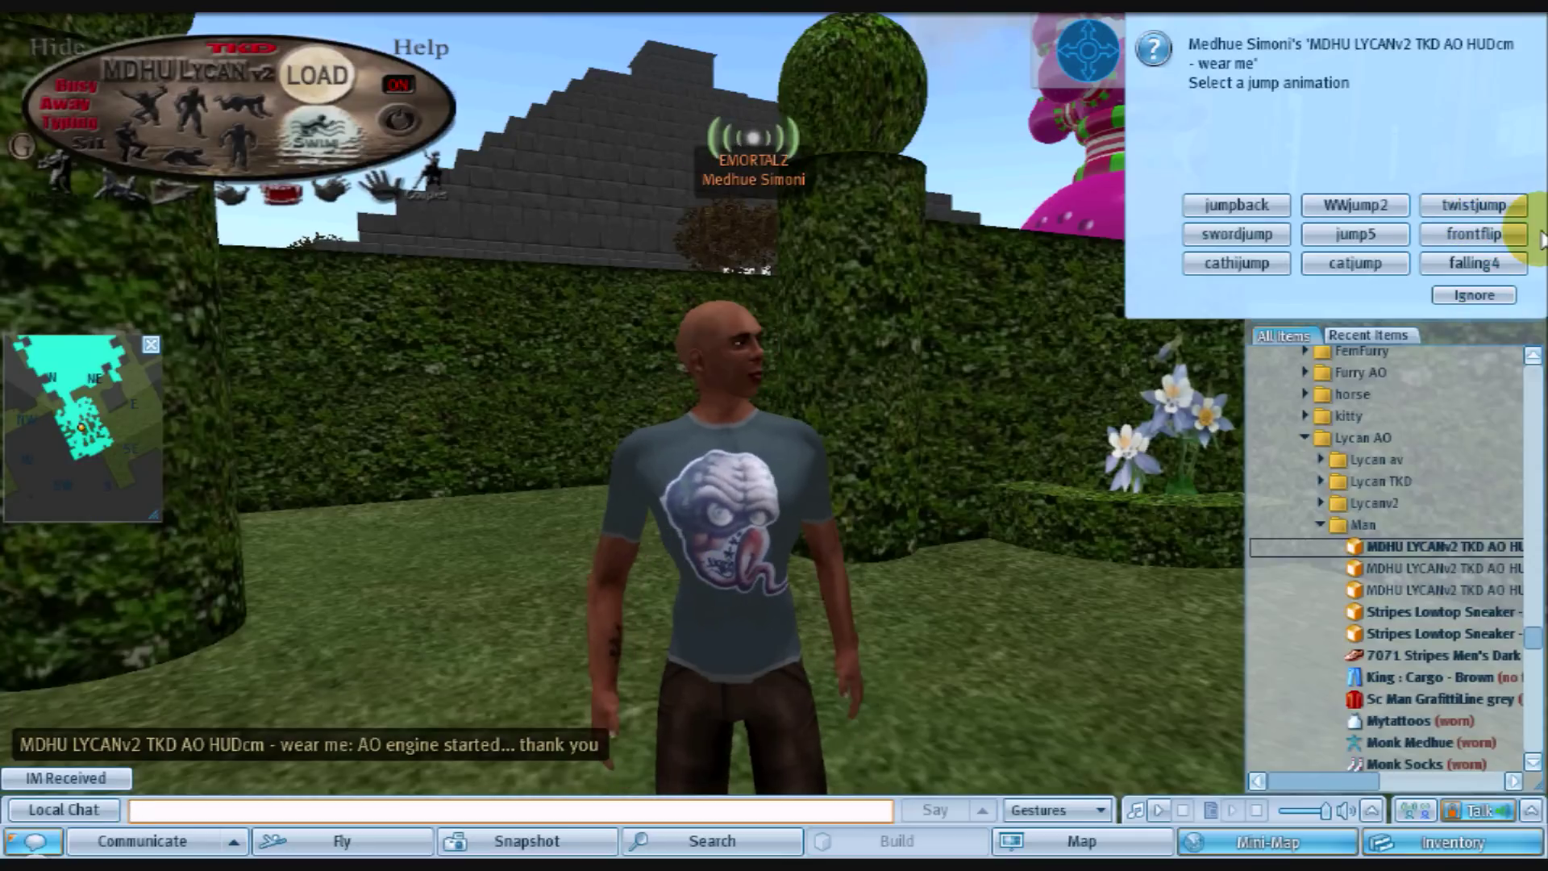
left_click(1474, 295)
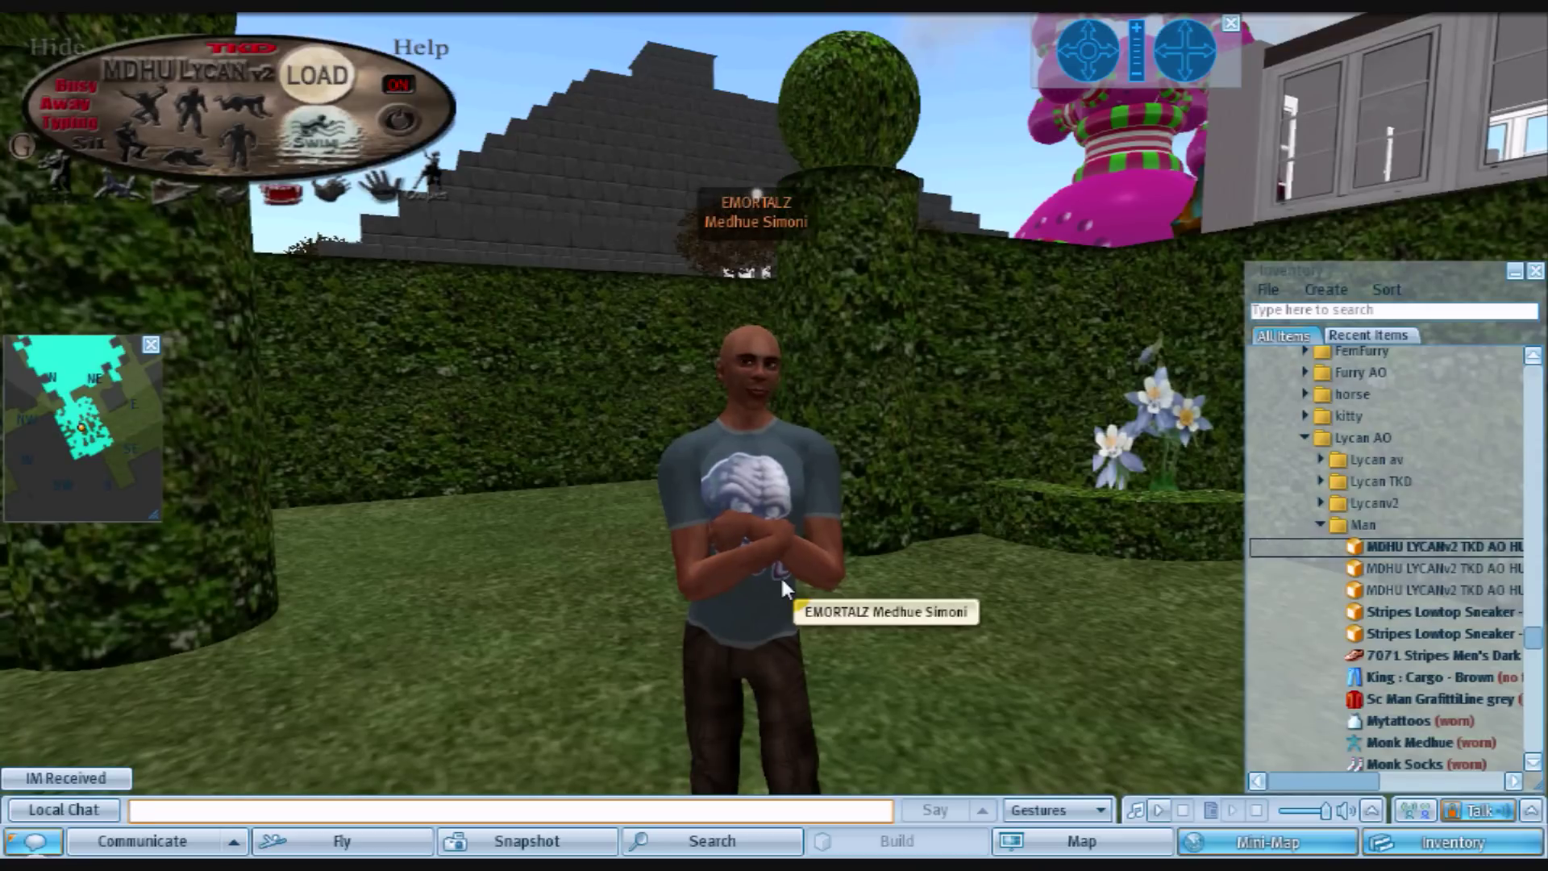
- Move the avatar forward to observe its animations from a distance and view it from the front
scroll(781, 620, "down", 3)
scroll(778, 613, "down", 2)
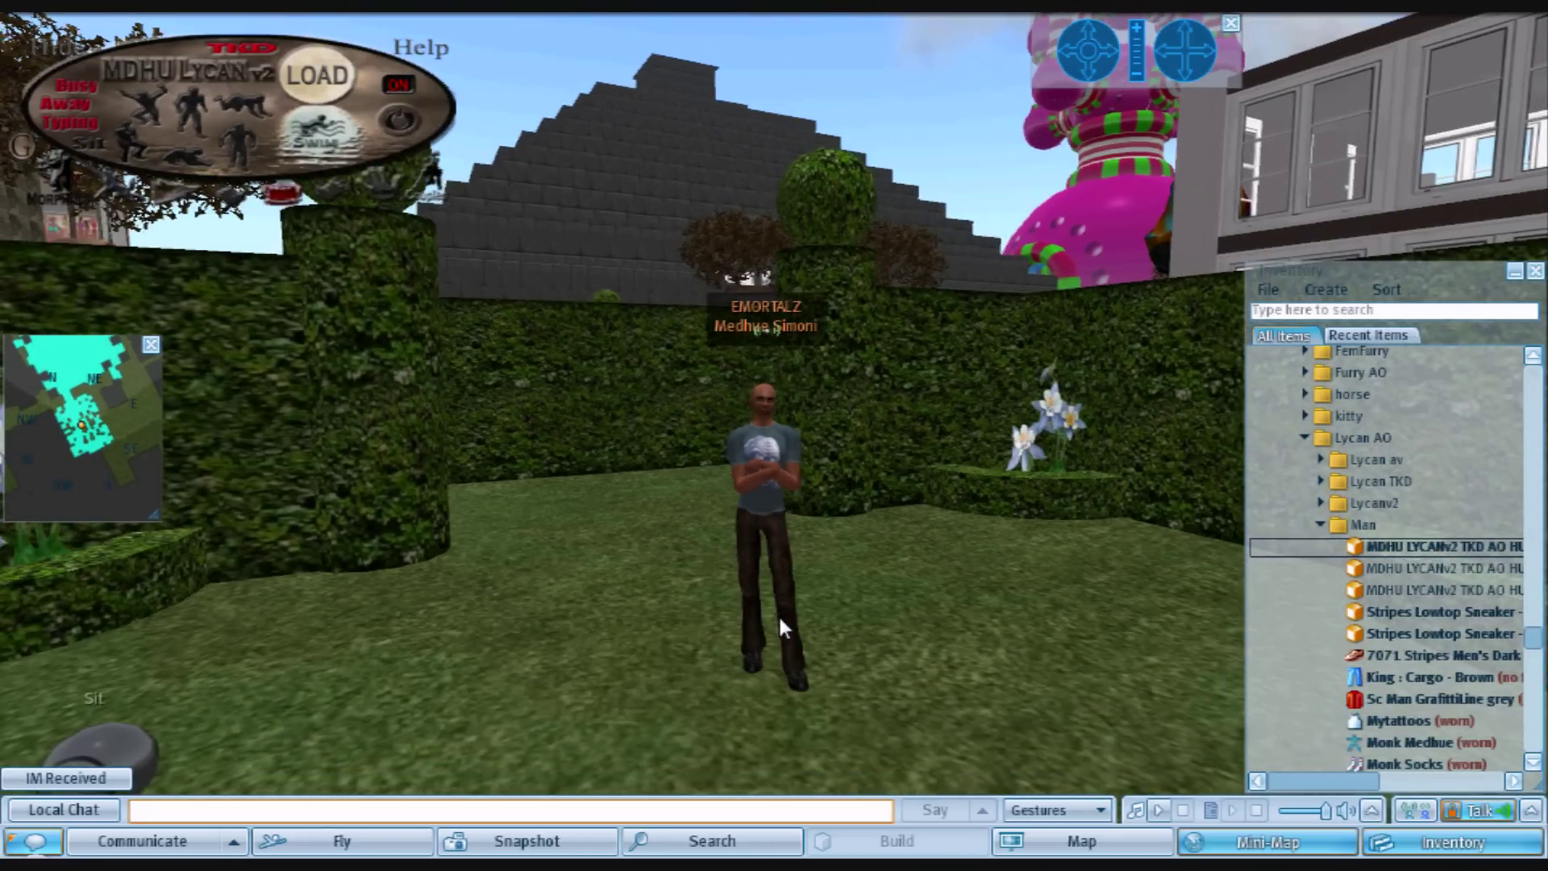
scroll(787, 662, "down", 2)
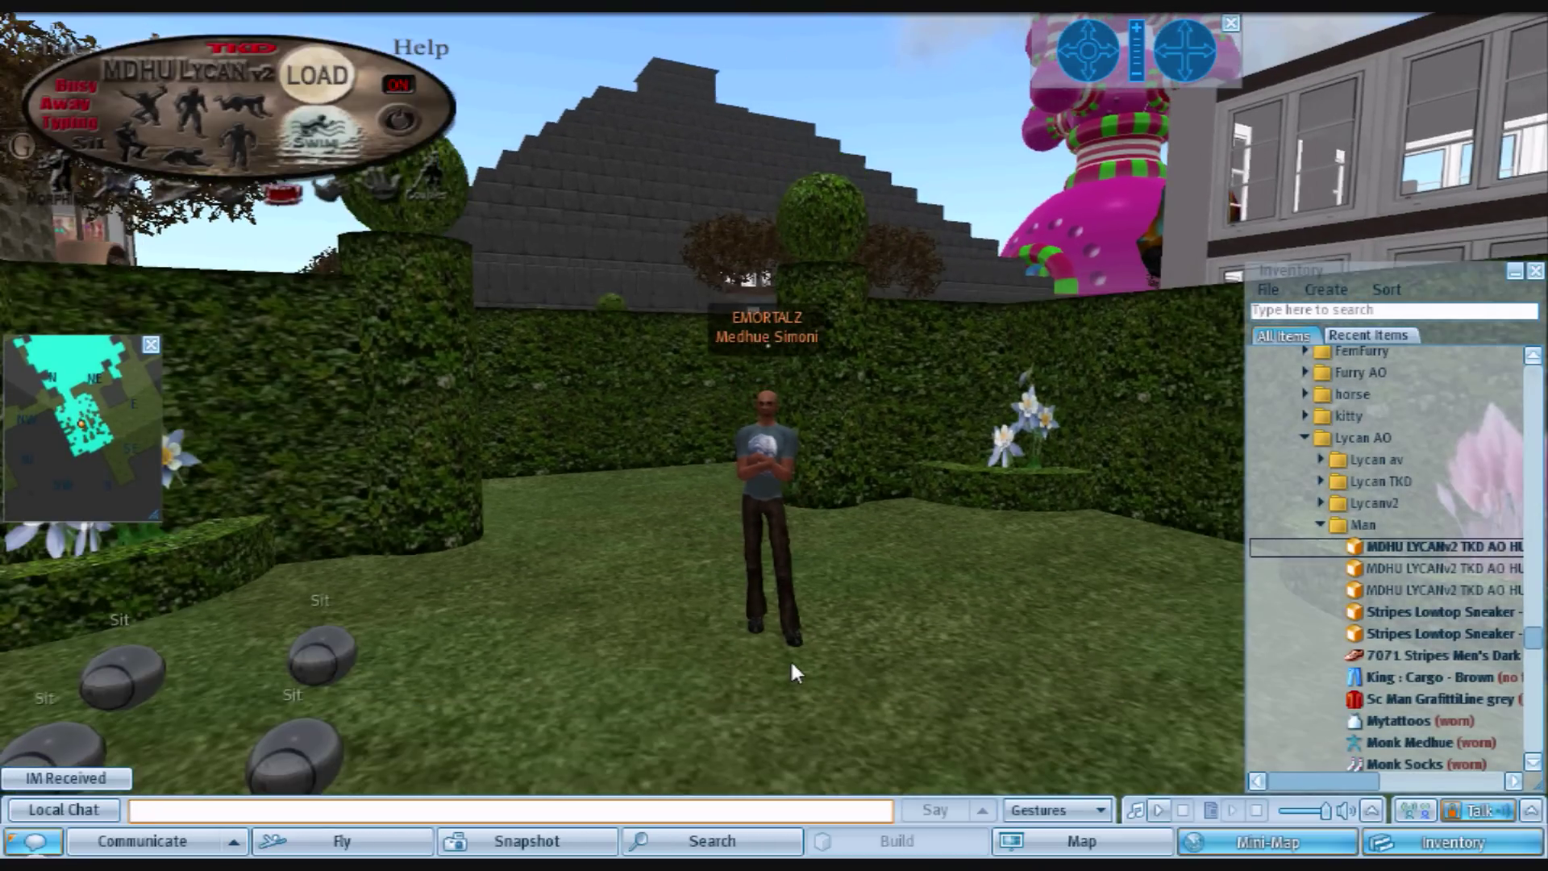
key("Up")
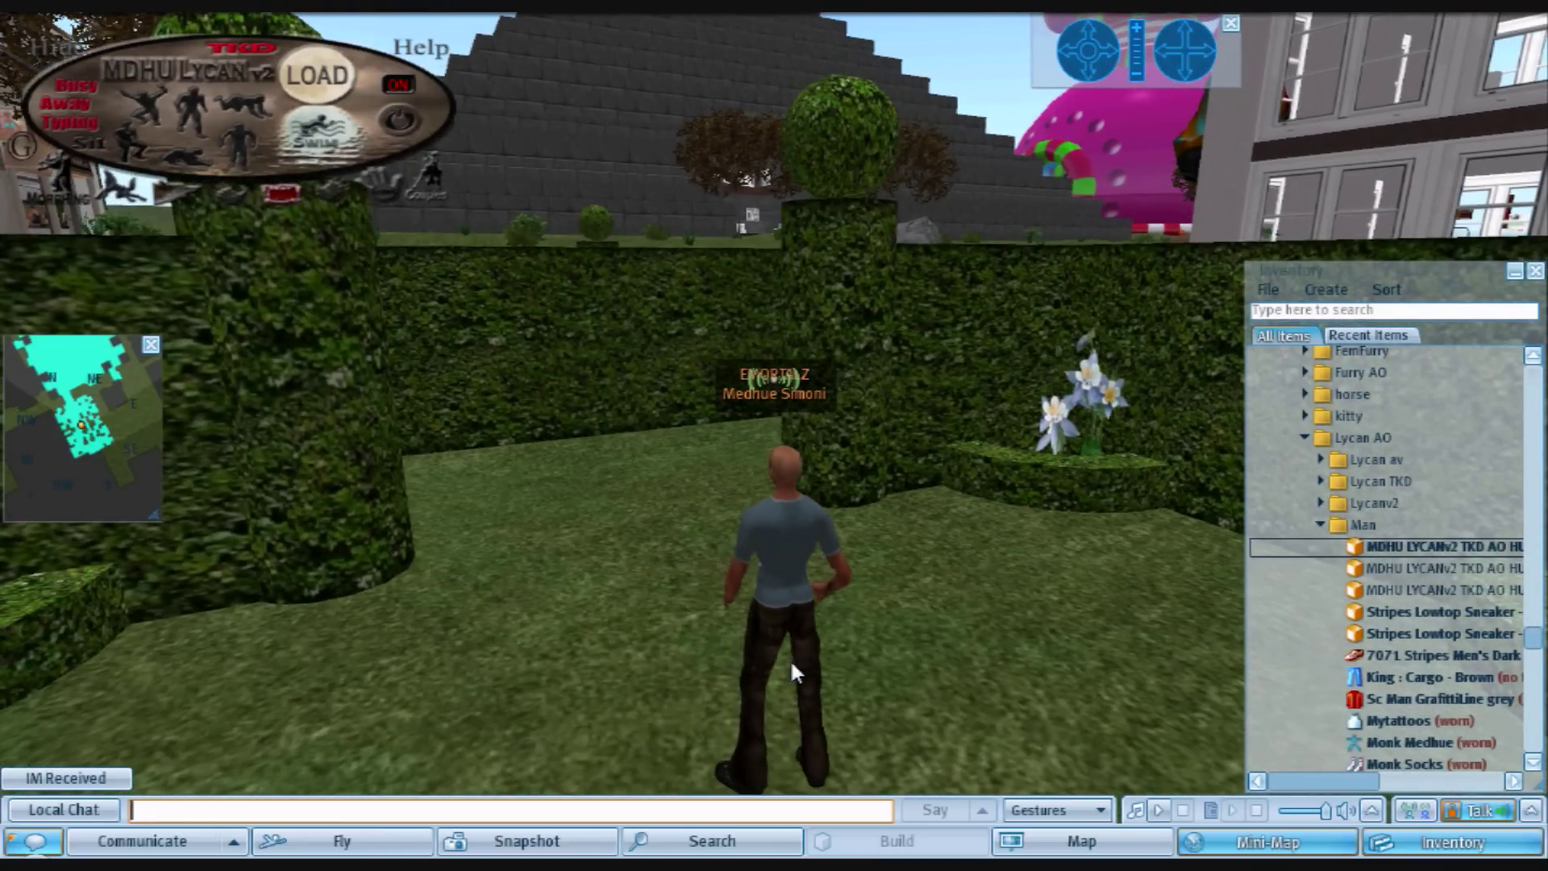
key("Up")
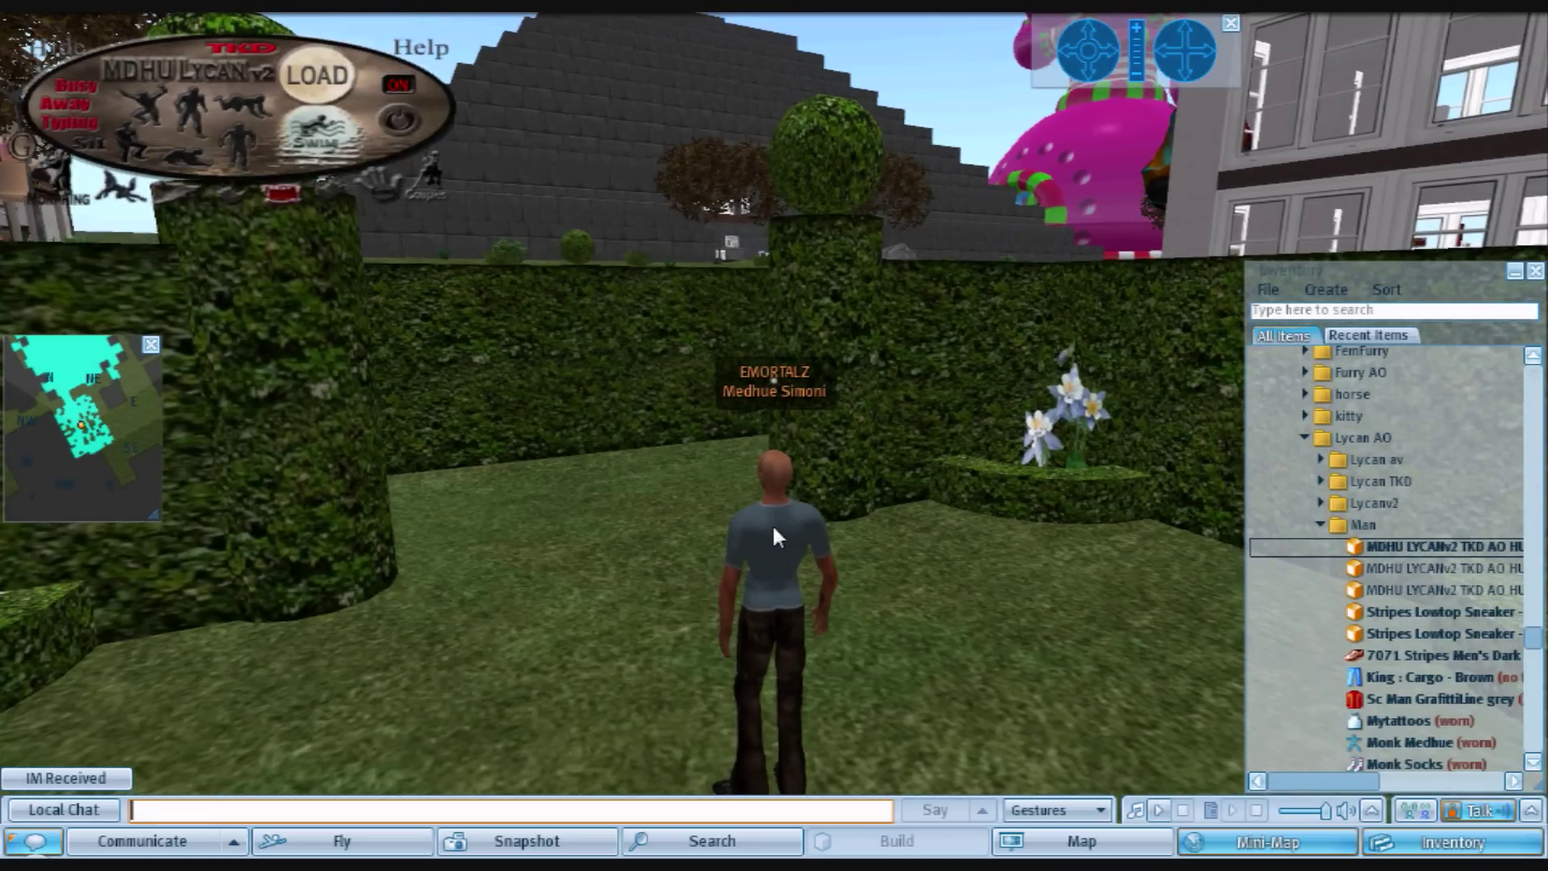
left_click_drag(774, 528, 774, 425)
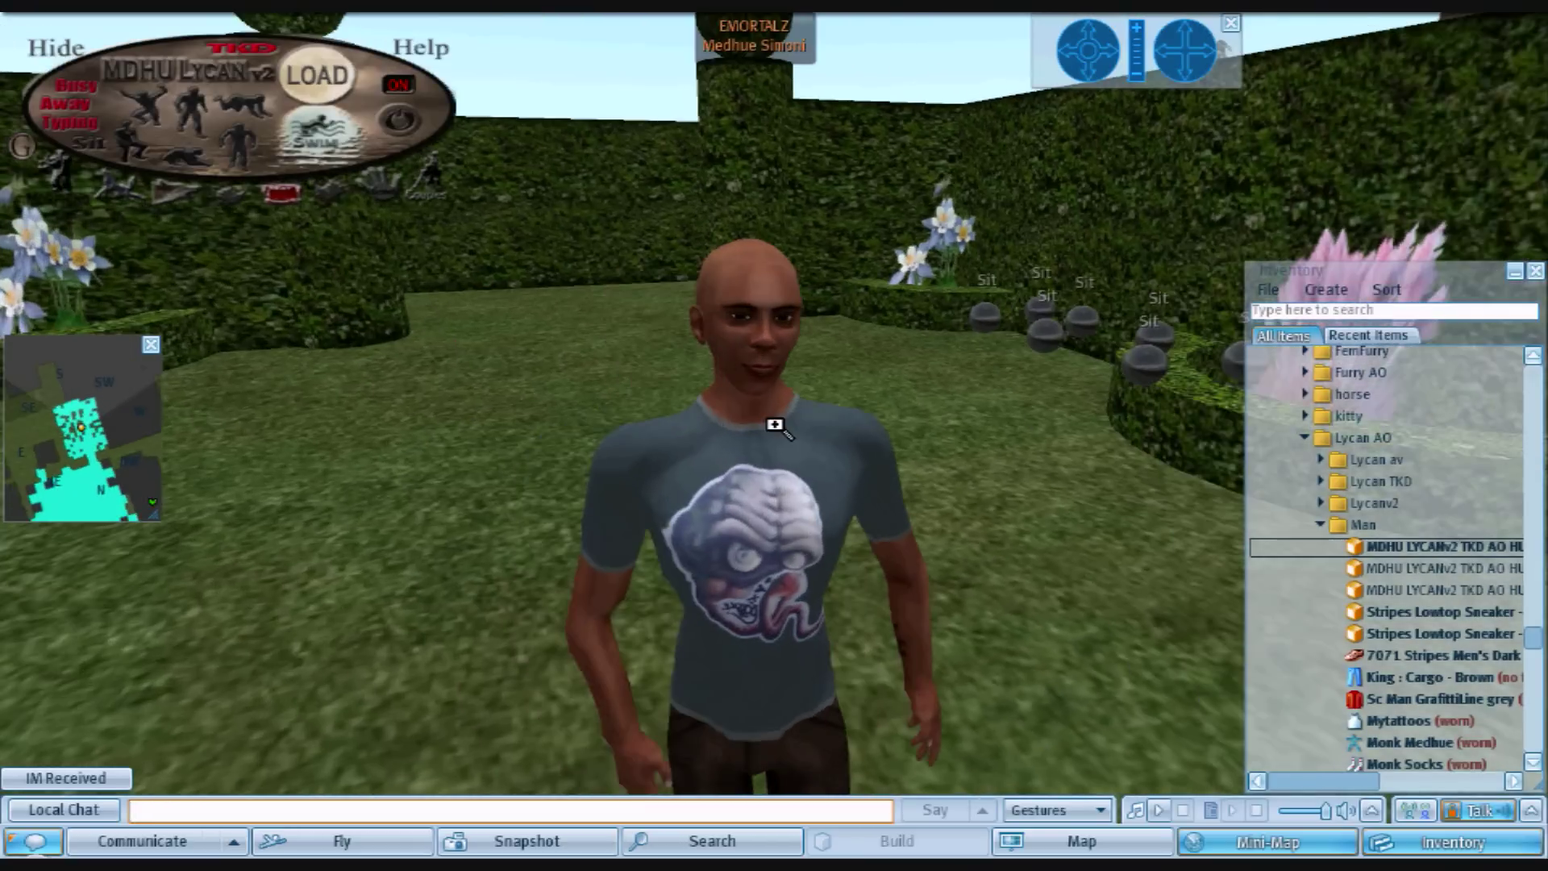
- Reopen the *Human notecard from the HUD's contents, review its walk, stand and fly sections, and close the editing windows
right_click(364, 145)
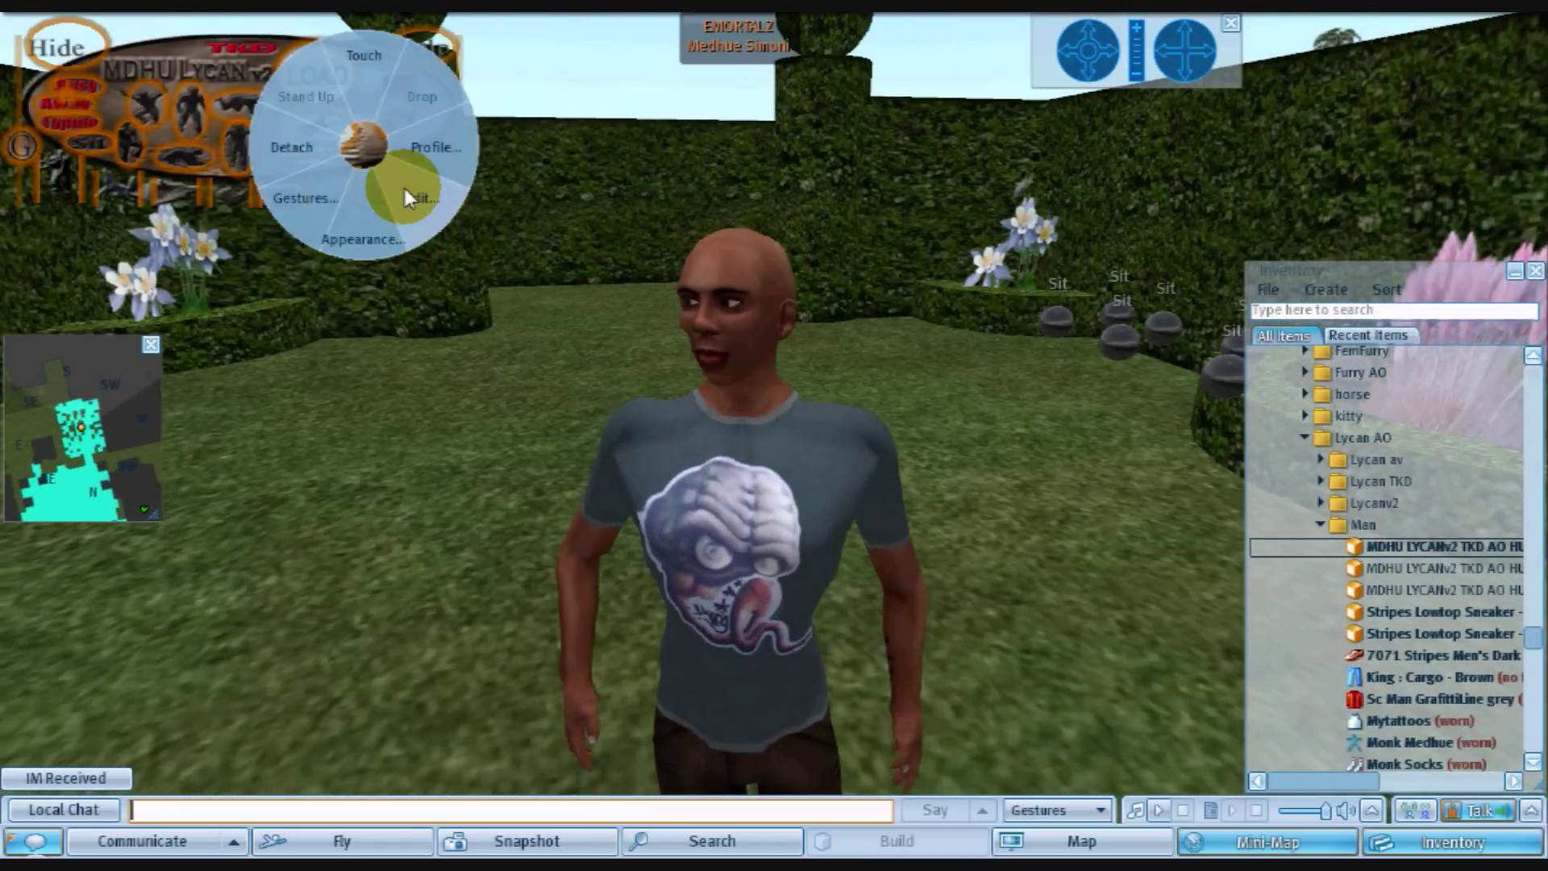
left_click(405, 192)
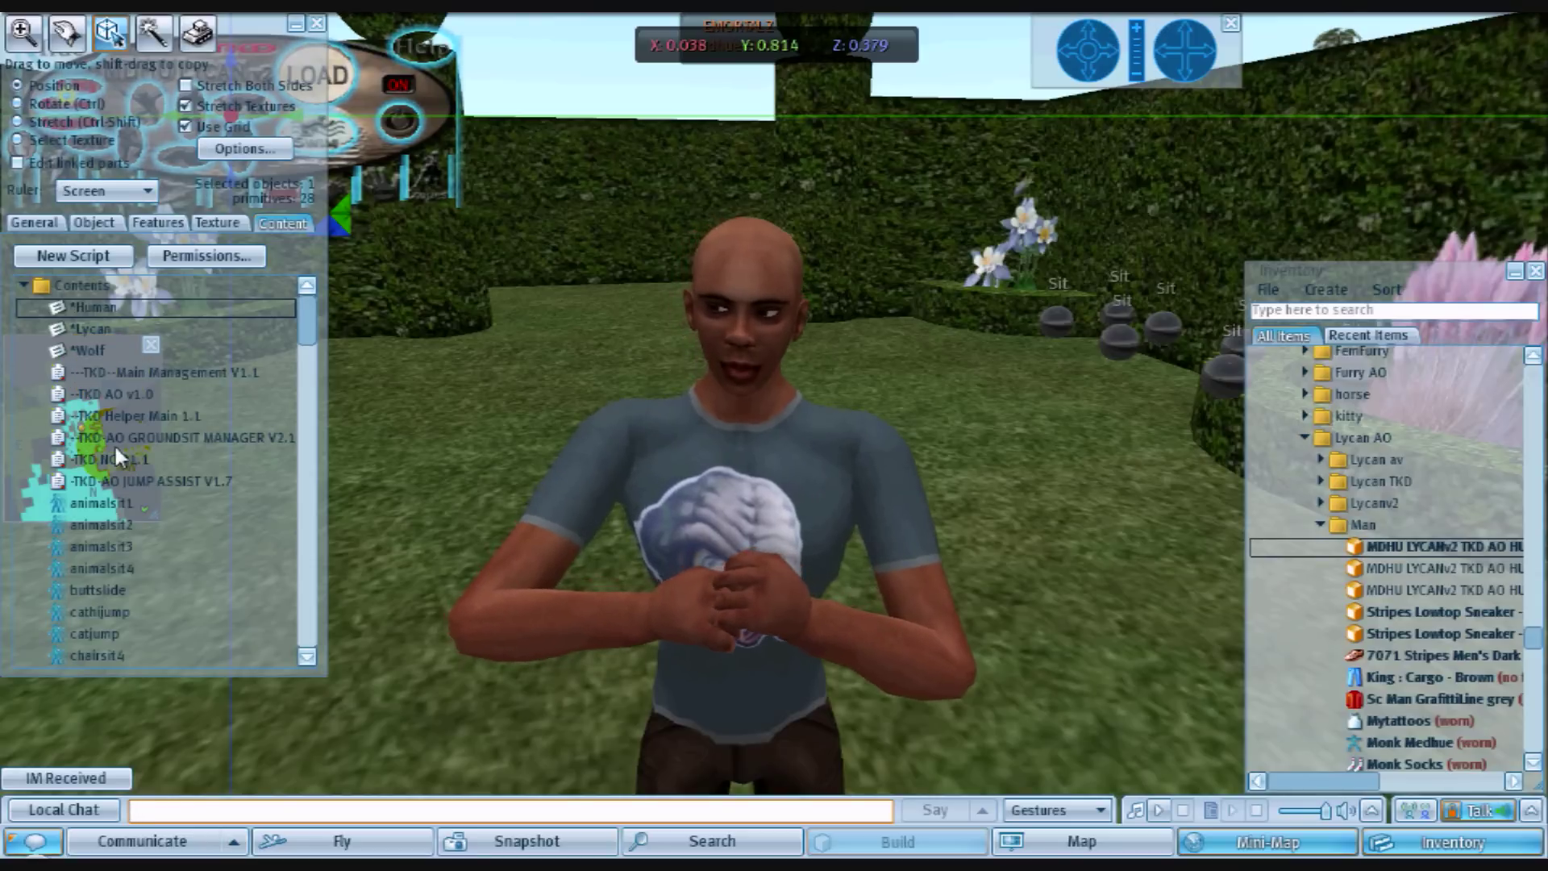
double_click(114, 314)
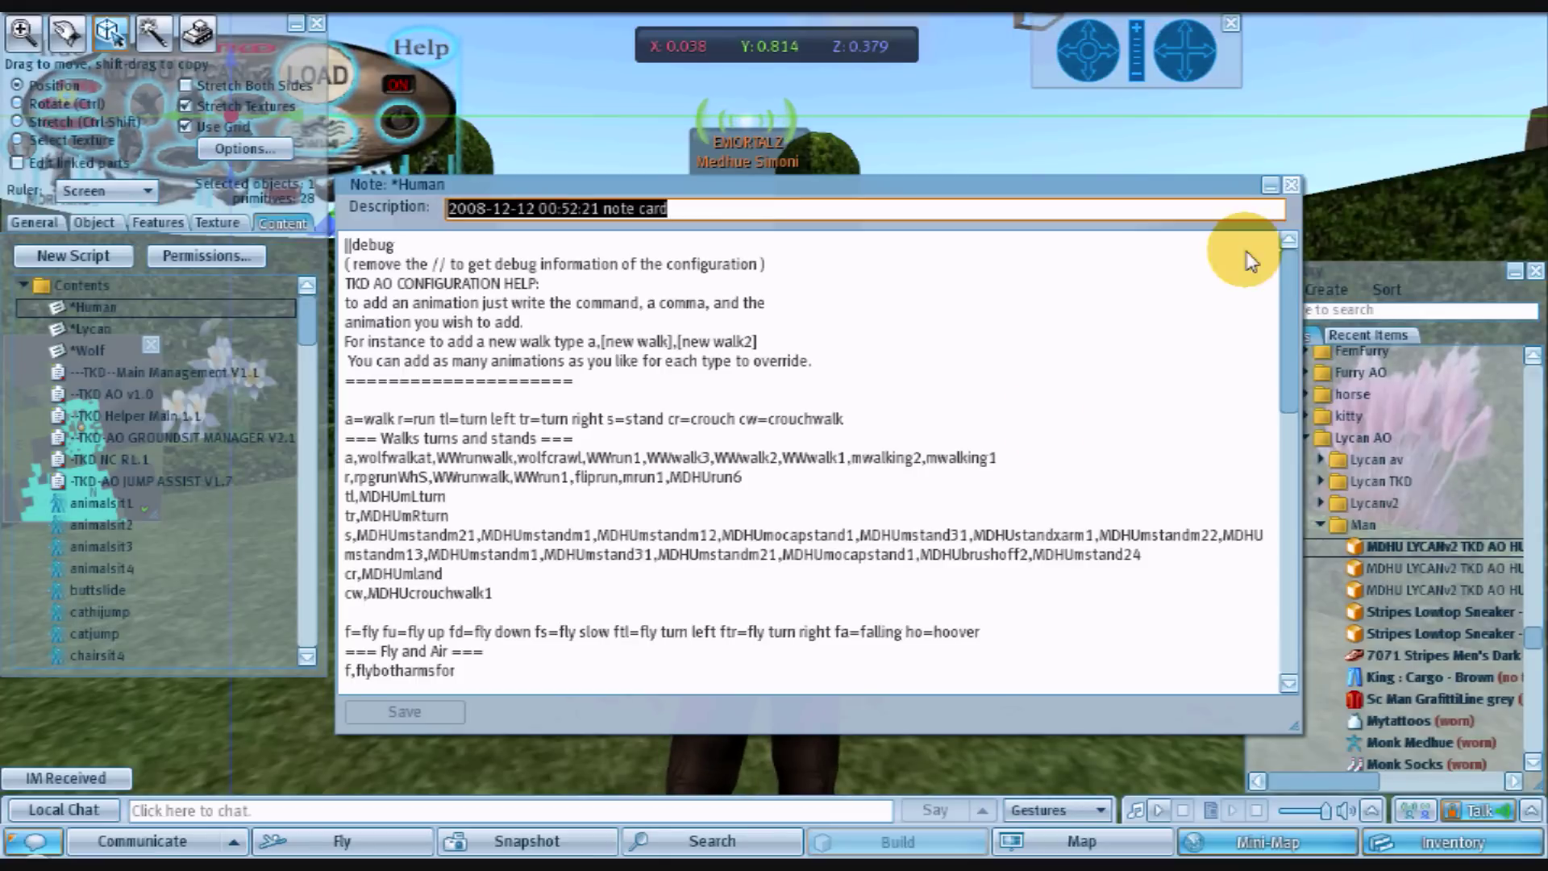
scroll(927, 497, "down", 6)
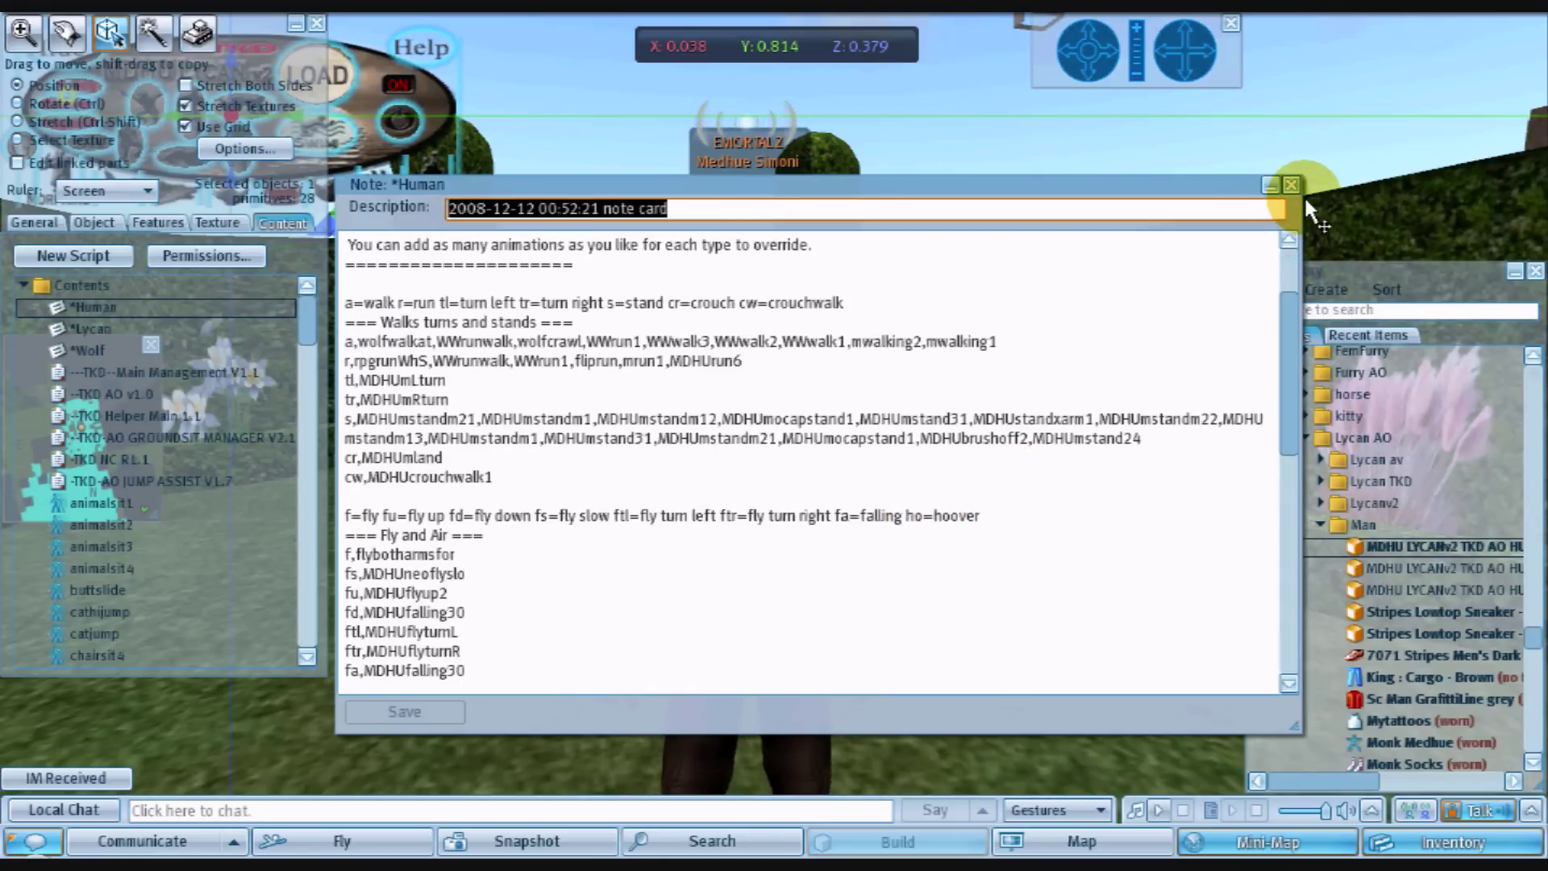
left_click(1292, 185)
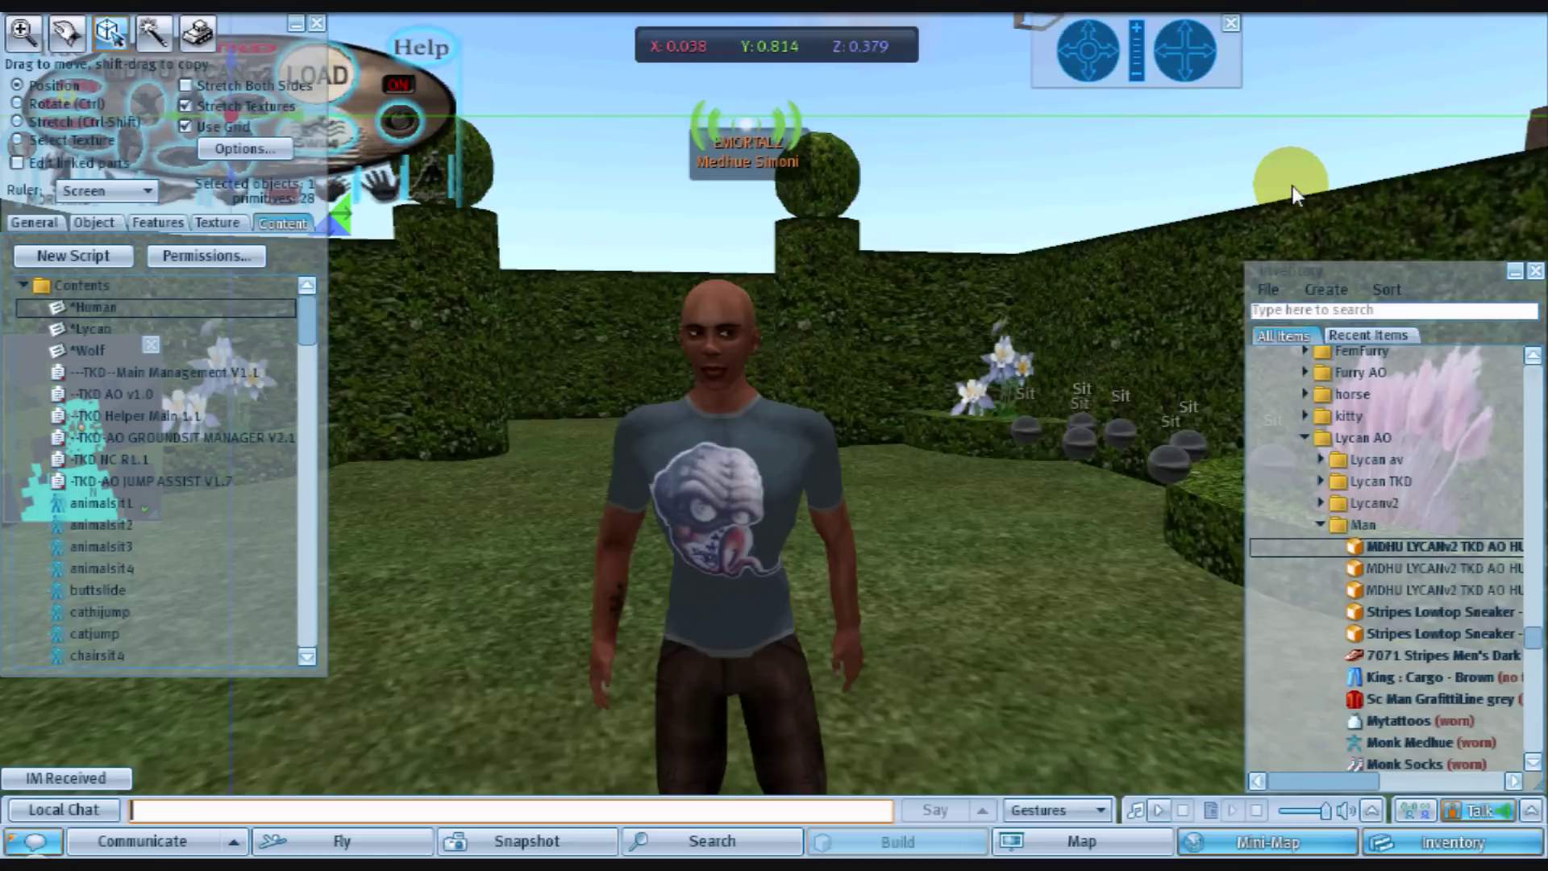
left_click(313, 23)
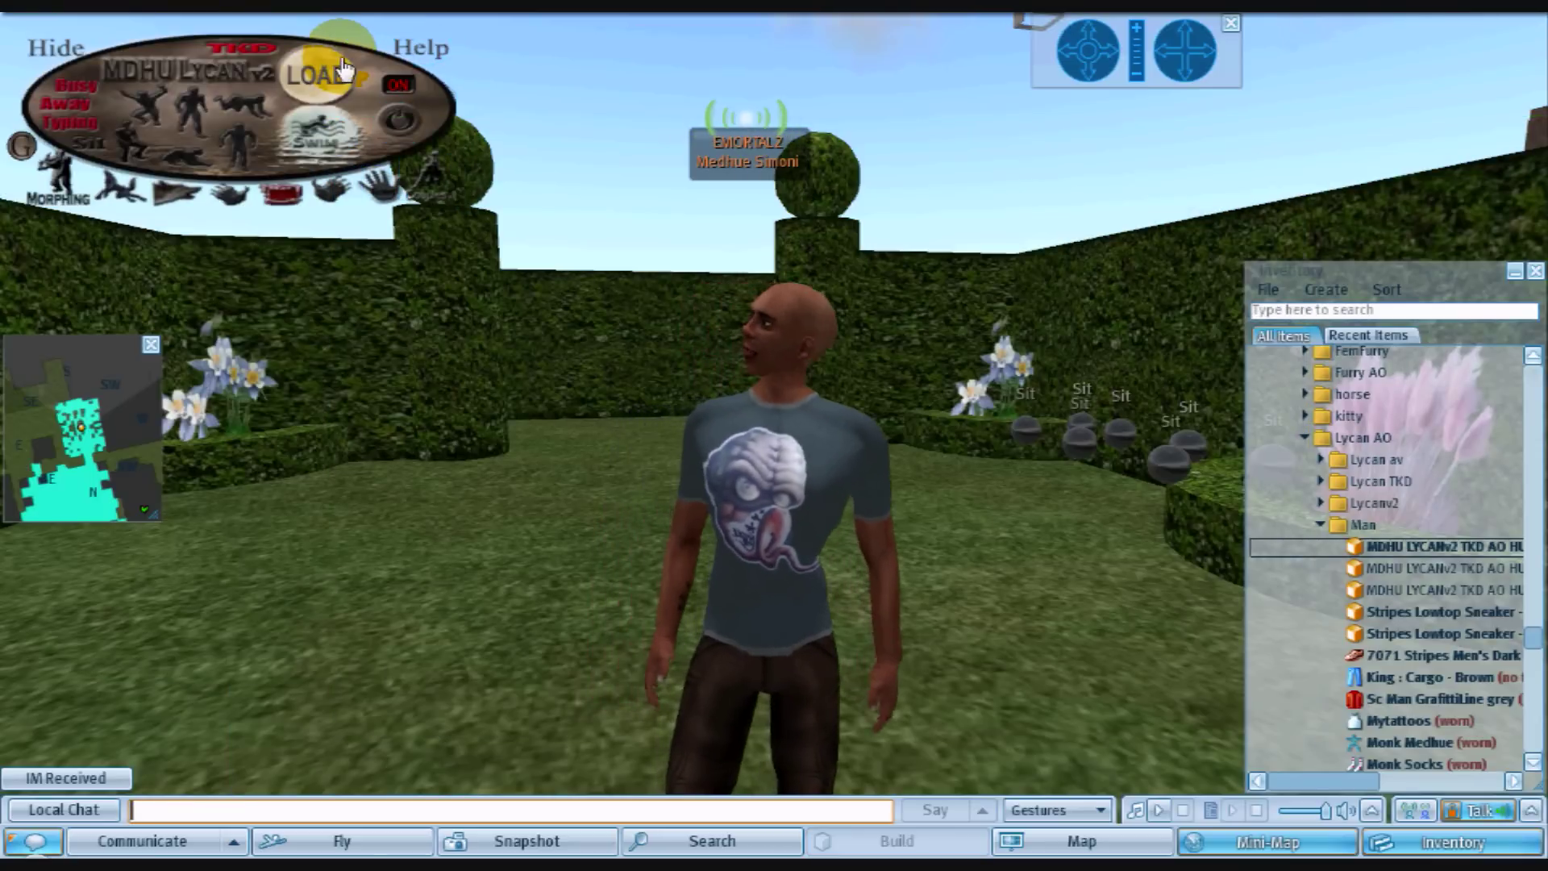